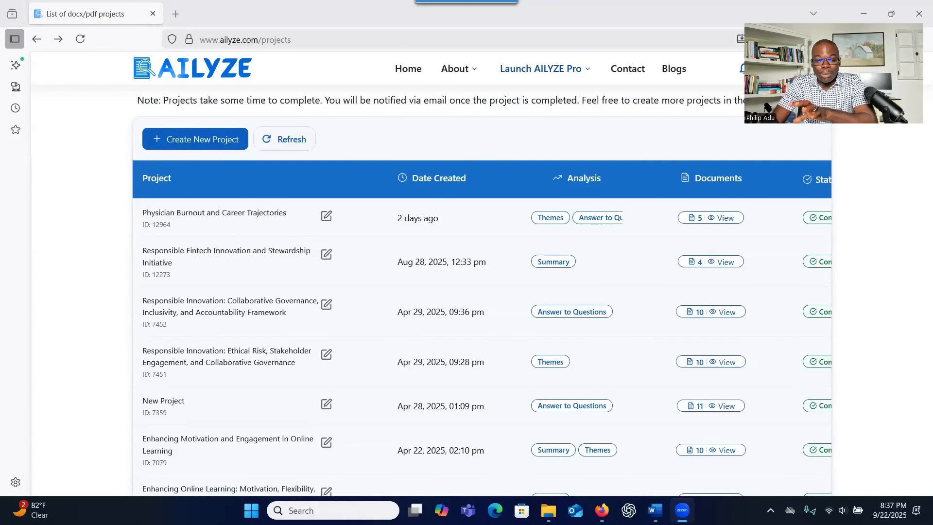
Open the Physician Burnout and Career Trajectories project and review its report down to the Word Frequency Visualization
{"action": "left_click", "coordinate": [247, 221]}
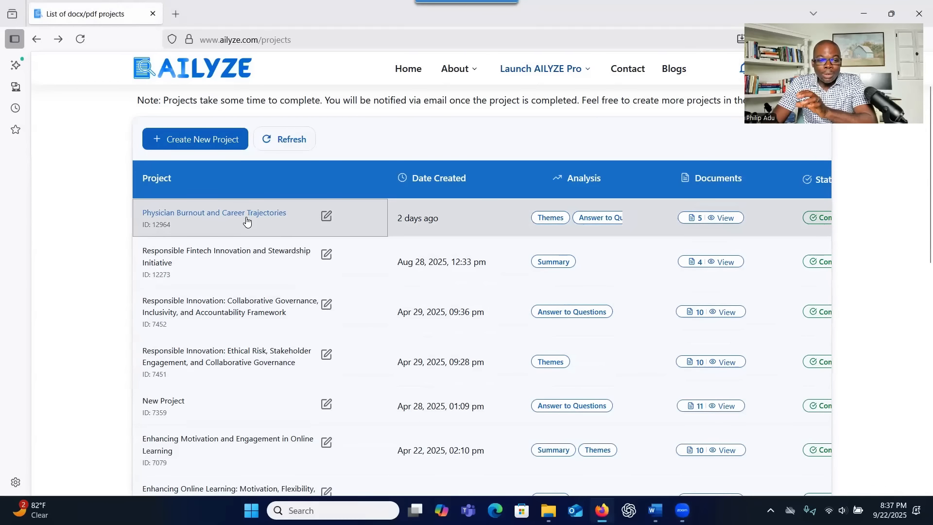
{"action": "left_click", "coordinate": [248, 214]}
{"action": "scroll", "coordinate": [276, 288], "scroll_direction": "down", "scroll_amount": 10}
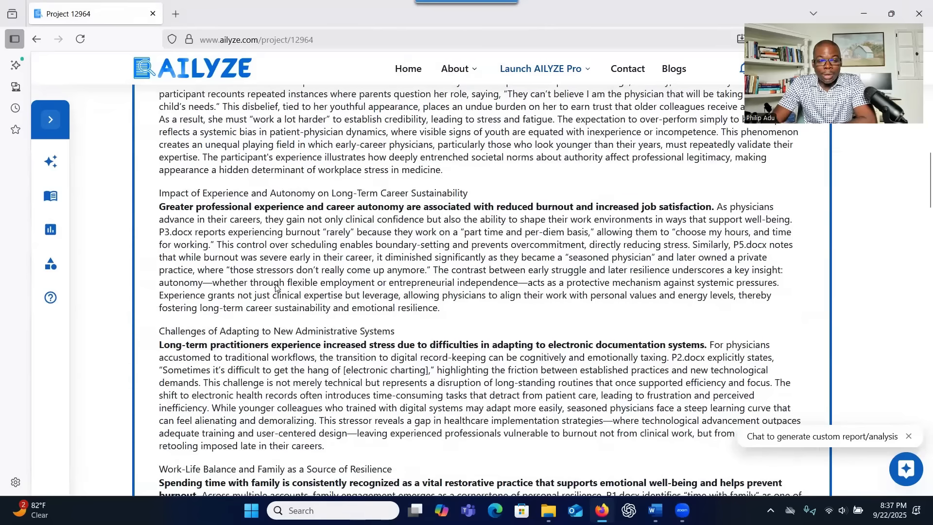
{"action": "scroll", "coordinate": [276, 287], "scroll_direction": "down", "scroll_amount": 10}
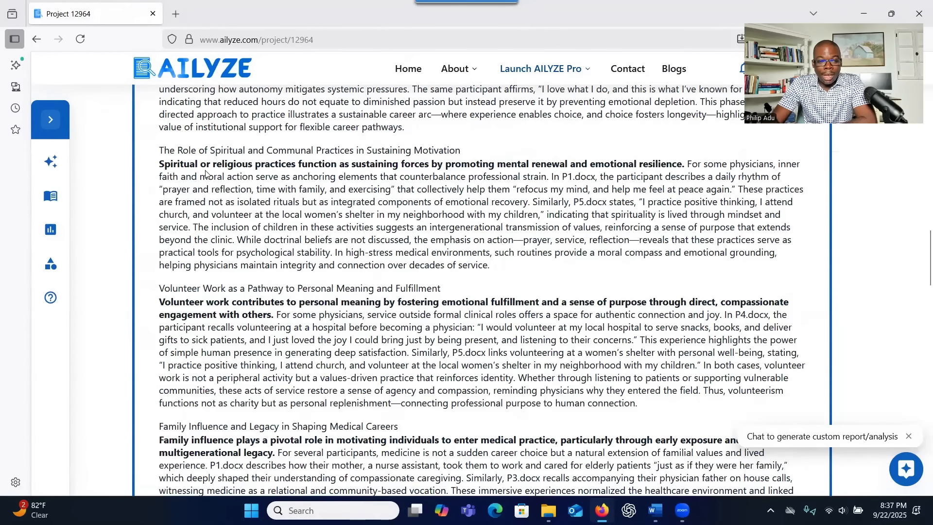
{"action": "scroll", "coordinate": [264, 327], "scroll_direction": "down", "scroll_amount": 15}
{"action": "scroll", "coordinate": [265, 327], "scroll_direction": "down", "scroll_amount": 1}
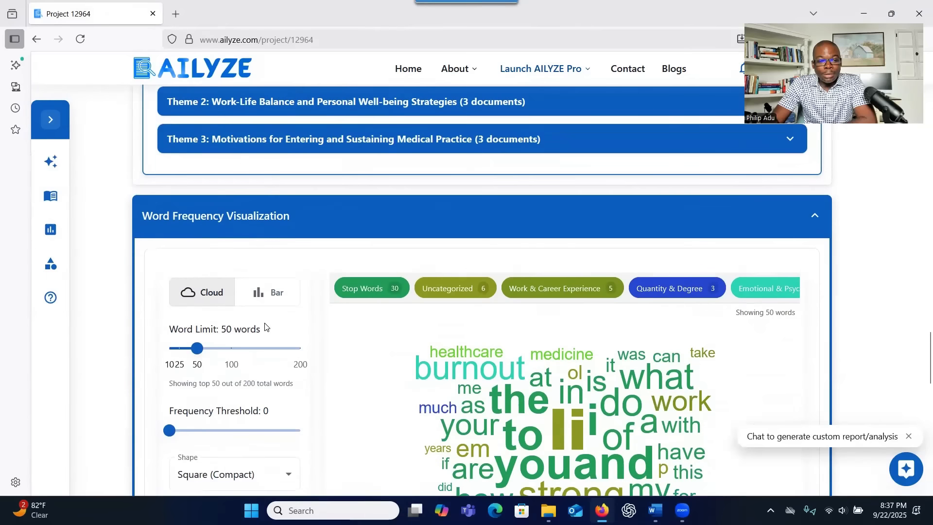
Examine the word cloud and display the word frequencies as a bar chart instead
{"action": "scroll", "coordinate": [379, 281], "scroll_direction": "down", "scroll_amount": 1}
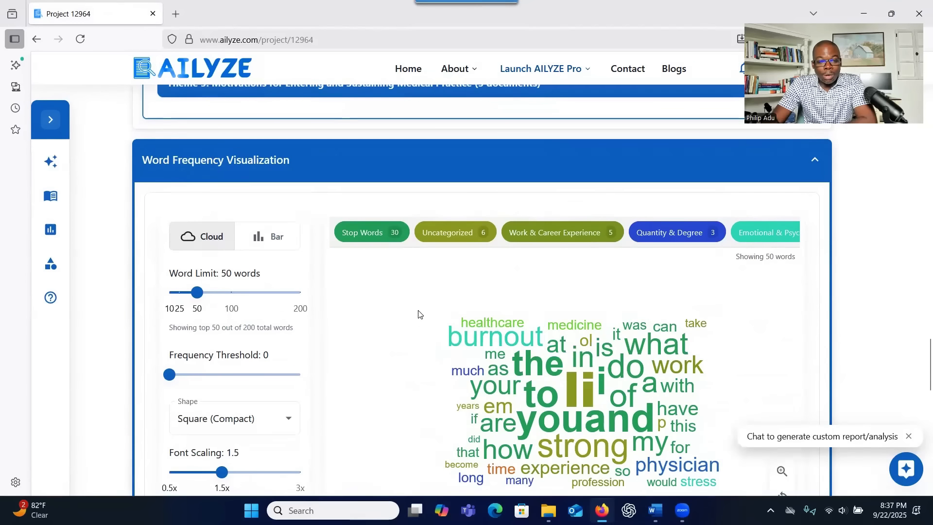
{"action": "mouse_move", "coordinate": [627, 370]}
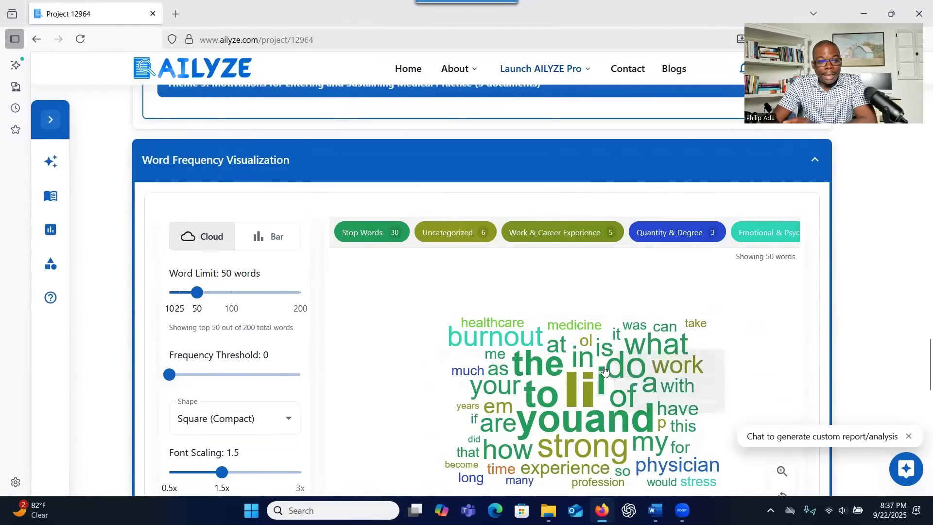
{"action": "left_click", "coordinate": [259, 237]}
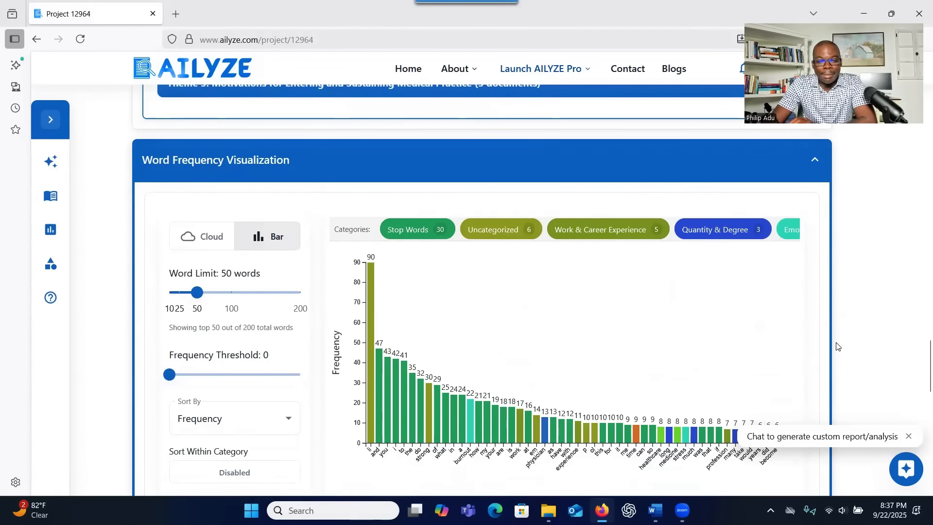
Expand the Professional Experience and Career Stage theme and show the frequency visualization of Category 1.1
{"action": "scroll", "coordinate": [873, 335], "scroll_direction": "down", "scroll_amount": 1}
{"action": "scroll", "coordinate": [873, 335], "scroll_direction": "down", "scroll_amount": 9}
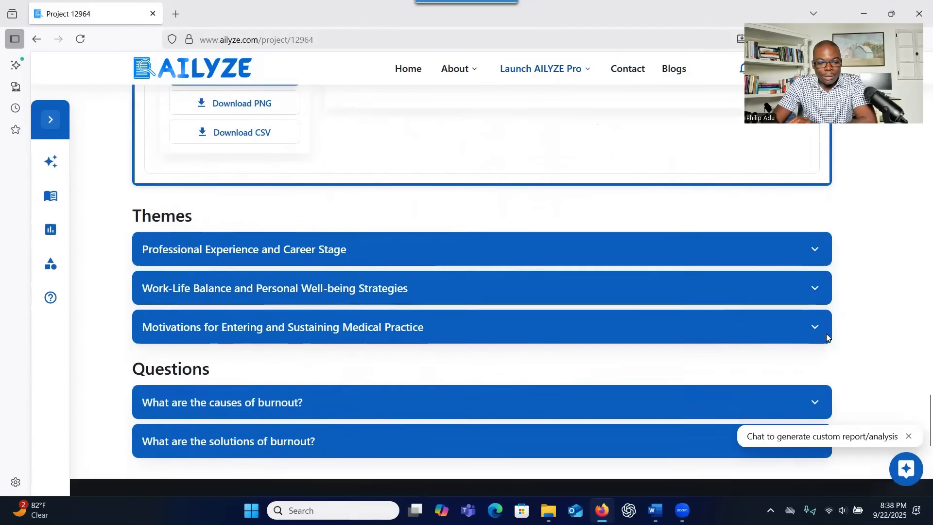
{"action": "left_click", "coordinate": [289, 237]}
{"action": "scroll", "coordinate": [348, 374], "scroll_direction": "down", "scroll_amount": 3}
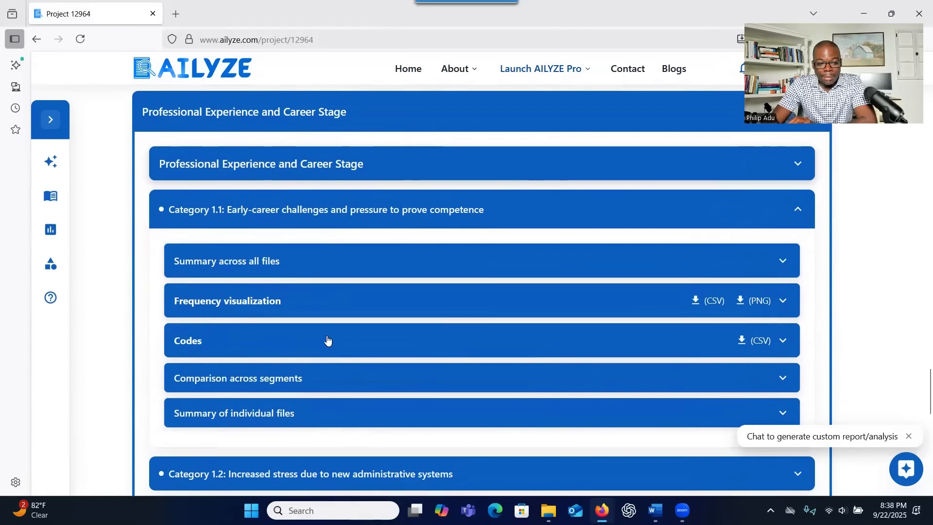
{"action": "left_click", "coordinate": [319, 305]}
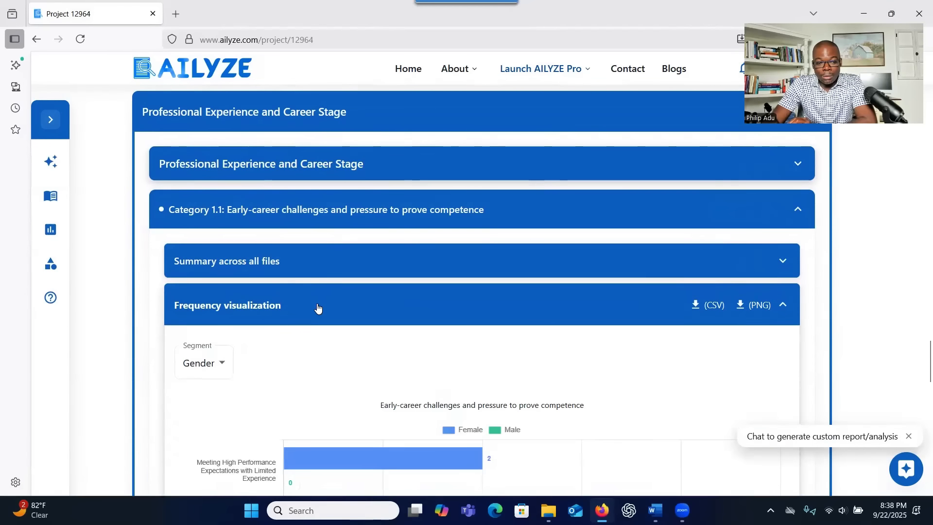
{"action": "scroll", "coordinate": [284, 262], "scroll_direction": "down", "scroll_amount": 3}
Segment the Category 1.1 frequency chart by Ethnicity and inspect its bars
{"action": "left_click", "coordinate": [223, 236]}
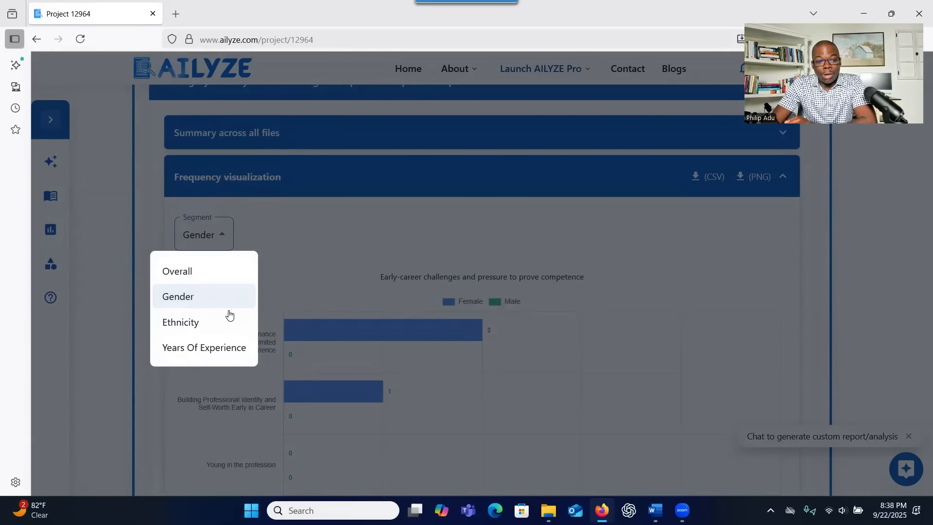
{"action": "left_click", "coordinate": [325, 235]}
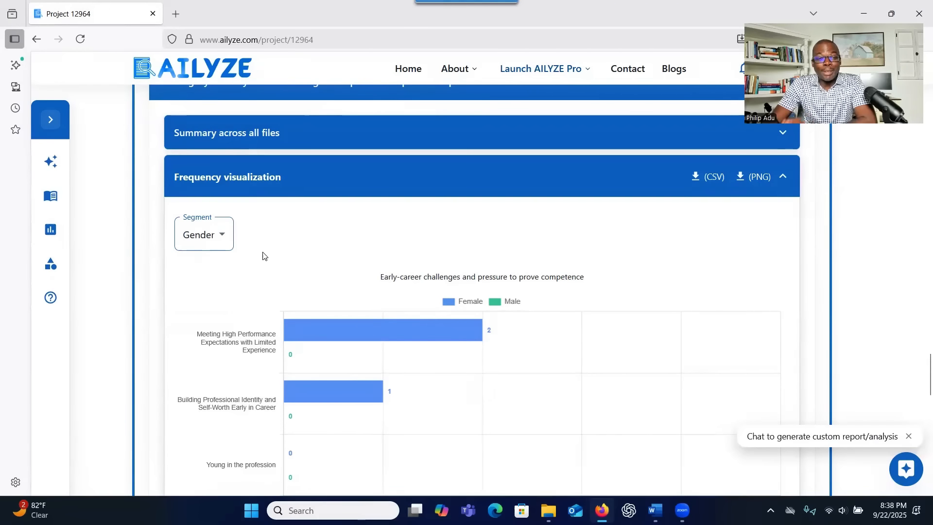
{"action": "left_click", "coordinate": [228, 237]}
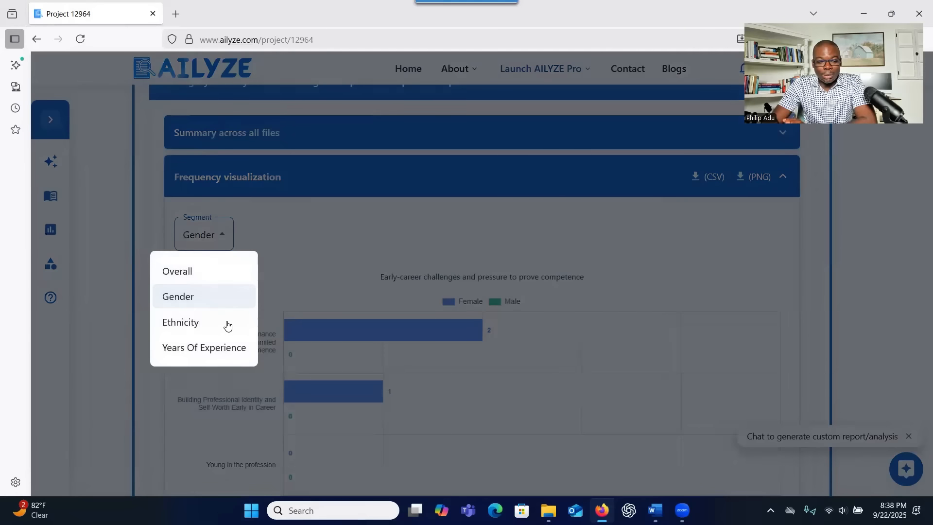
{"action": "left_click", "coordinate": [242, 318]}
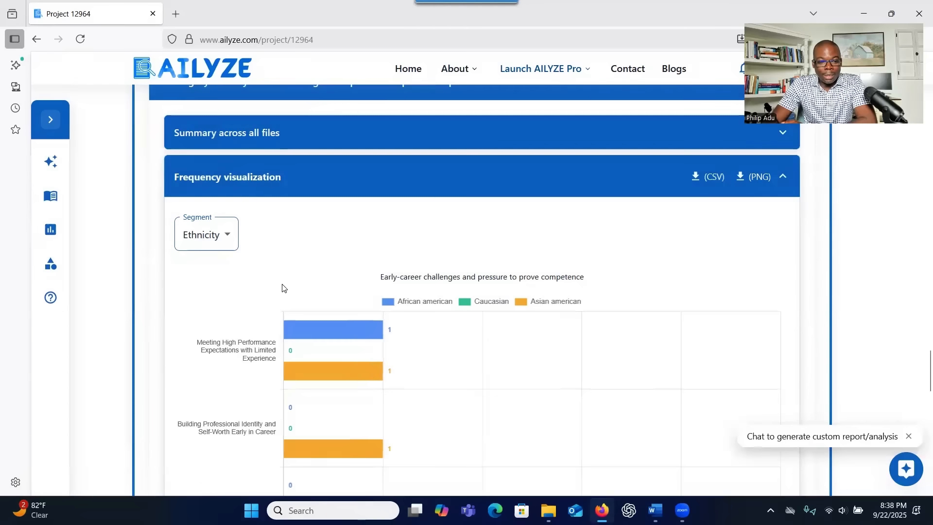
{"action": "scroll", "coordinate": [282, 287], "scroll_direction": "down", "scroll_amount": 1}
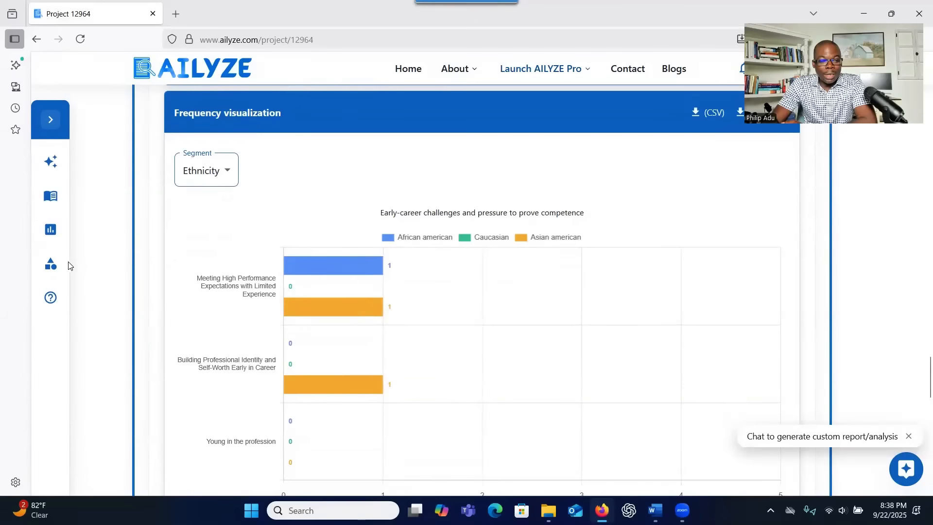
Go back up through the project report and return to the AILYZE home page
{"action": "scroll", "coordinate": [364, 302], "scroll_direction": "up", "scroll_amount": 6}
{"action": "scroll", "coordinate": [369, 292], "scroll_direction": "up", "scroll_amount": 5}
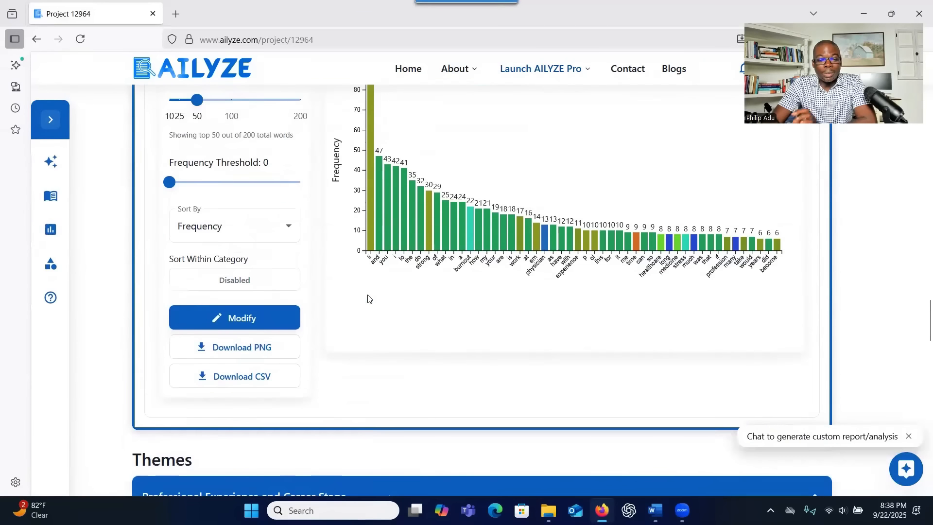
{"action": "scroll", "coordinate": [666, 68], "scroll_direction": "up", "scroll_amount": 15}
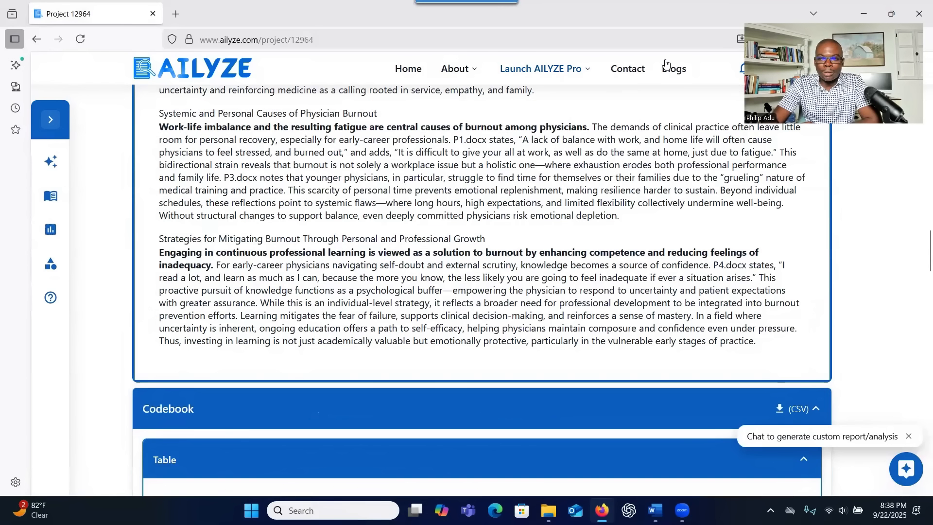
{"action": "scroll", "coordinate": [186, 70], "scroll_direction": "up", "scroll_amount": 4}
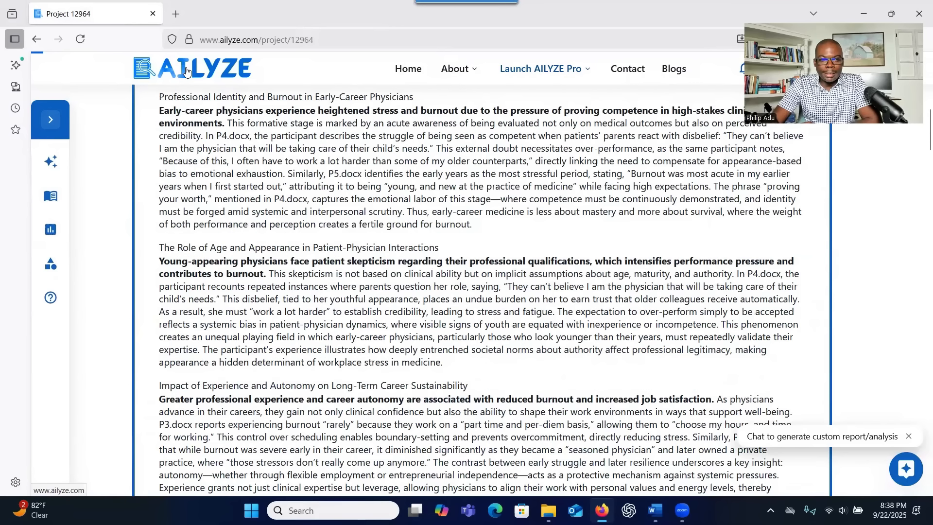
Examine the participants' demographics in the Word document's table and in the Participants demographics workbook in Excel
{"action": "left_click", "coordinate": [655, 510]}
{"action": "left_click_drag", "start_coordinate": [296, 225], "coordinate": [537, 283]}
{"action": "left_click", "coordinate": [549, 511]}
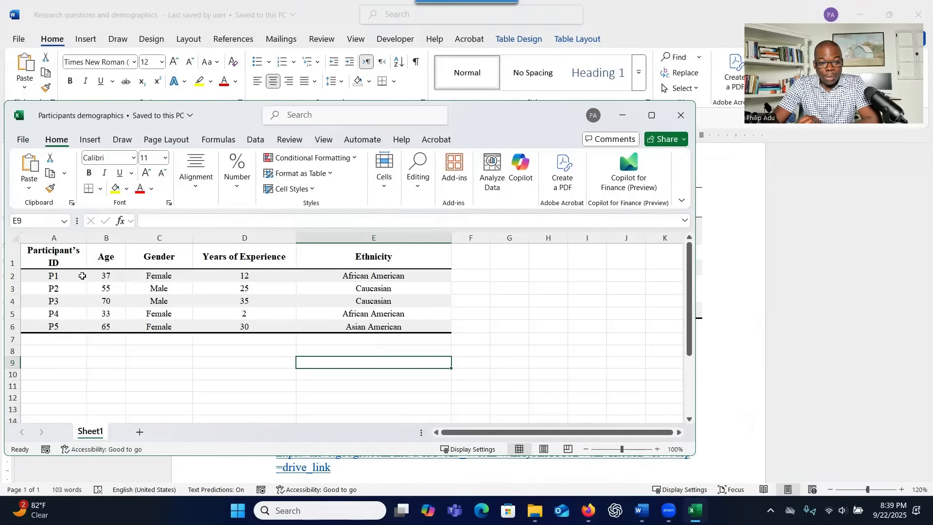
{"action": "left_click", "coordinate": [70, 285]}
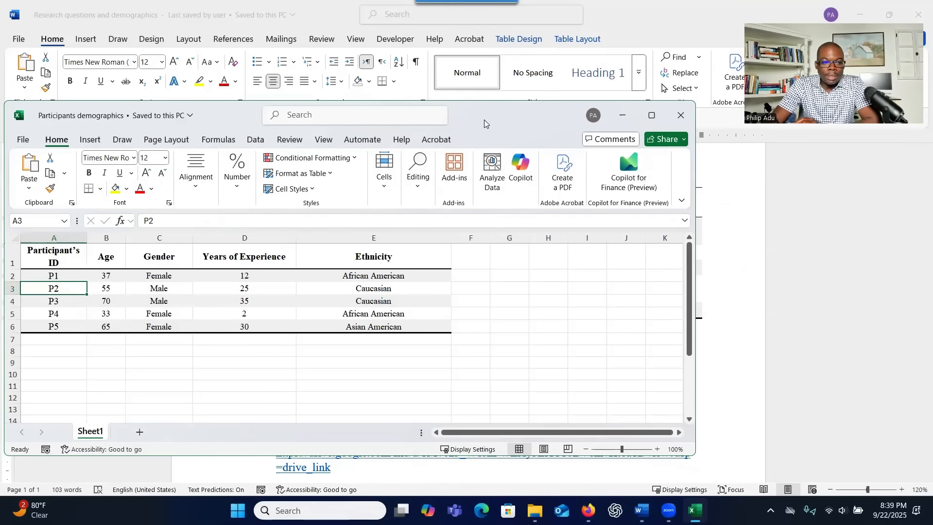
{"action": "left_click_drag", "start_coordinate": [485, 120], "coordinate": [534, 76]}
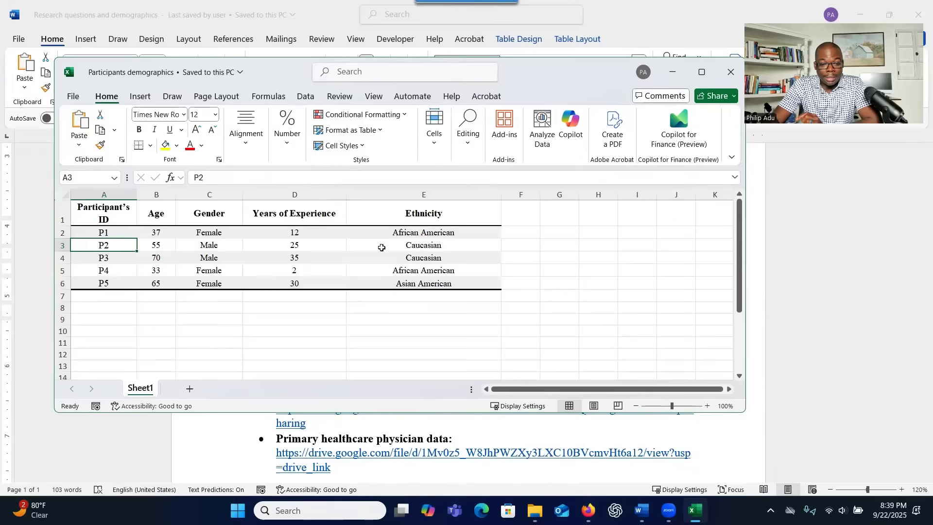
Switch to the P1 interview transcript in Word, select its entire text, and review the questions and answers
{"action": "key", "text": "alt+Tab"}
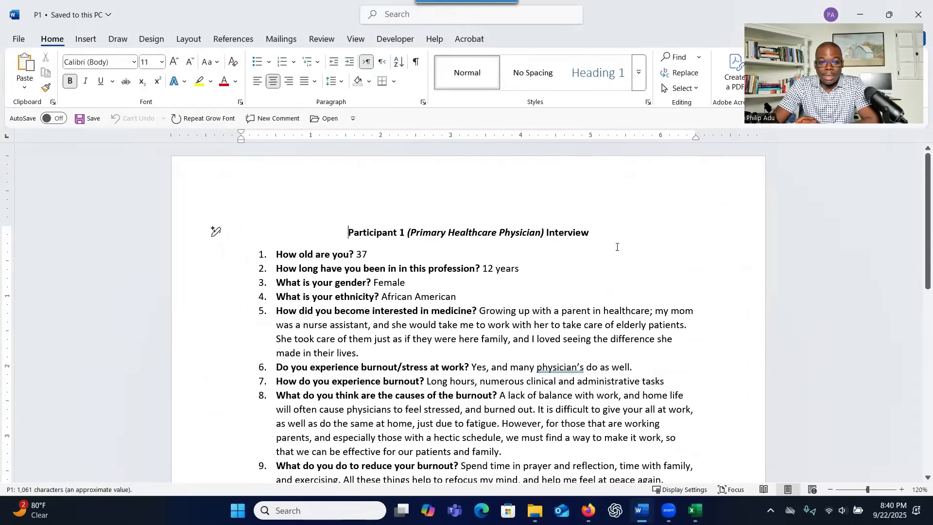
{"action": "left_click_drag", "start_coordinate": [214, 232], "coordinate": [215, 460]}
{"action": "left_click_drag", "start_coordinate": [443, 474], "coordinate": [450, 425]}
{"action": "scroll", "coordinate": [448, 365], "scroll_direction": "up", "scroll_amount": 7}
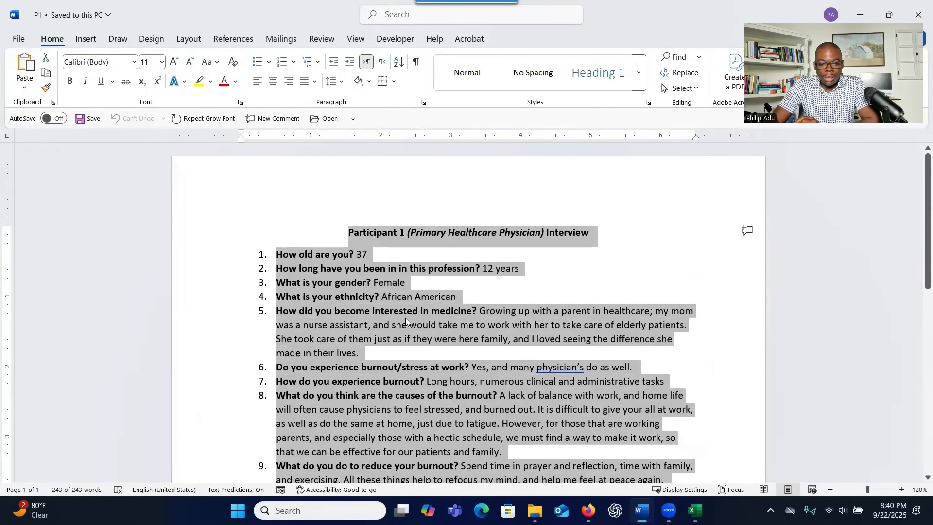
{"action": "scroll", "coordinate": [405, 318], "scroll_direction": "down", "scroll_amount": 2}
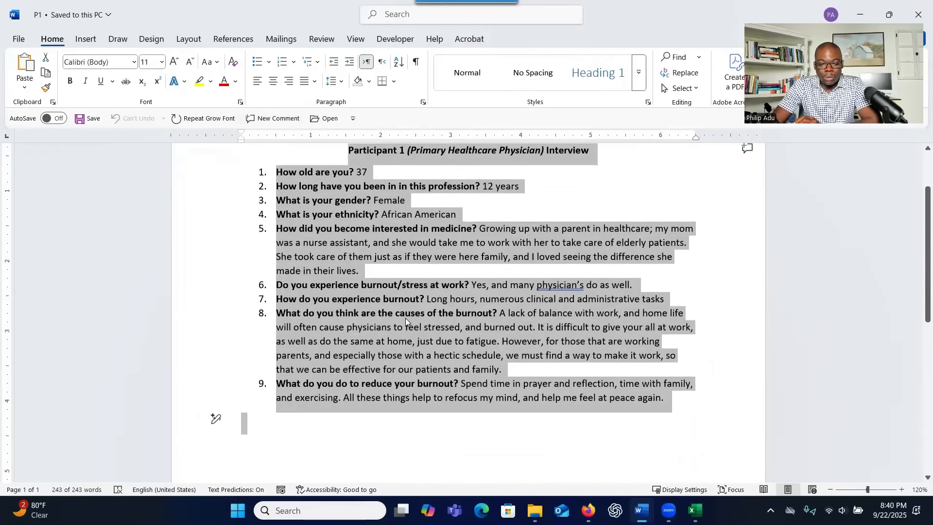
{"action": "scroll", "coordinate": [406, 318], "scroll_direction": "up", "scroll_amount": 2}
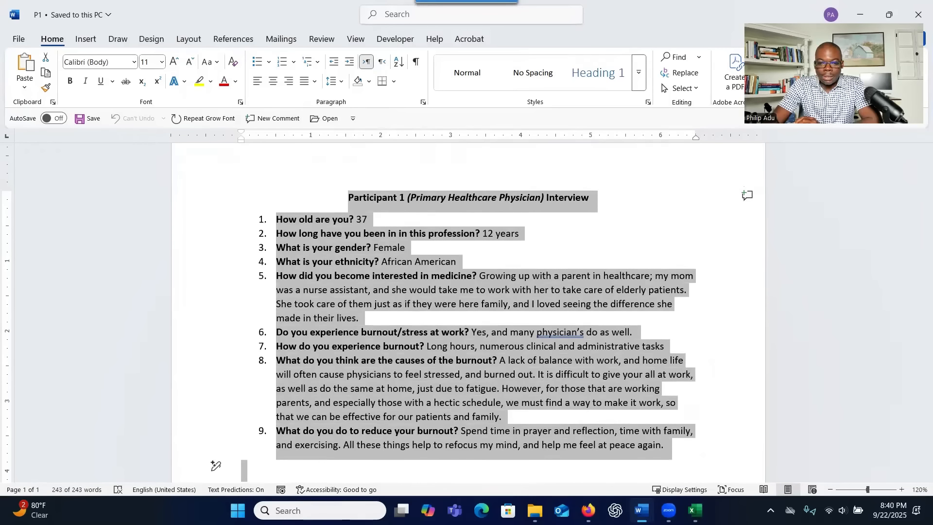
Open the Research questions and demographics document and select the P1 to P4 rows from Participant's ID through Years of Experience
{"action": "key", "text": "alt+Tab"}
{"action": "left_click", "coordinate": [266, 184]}
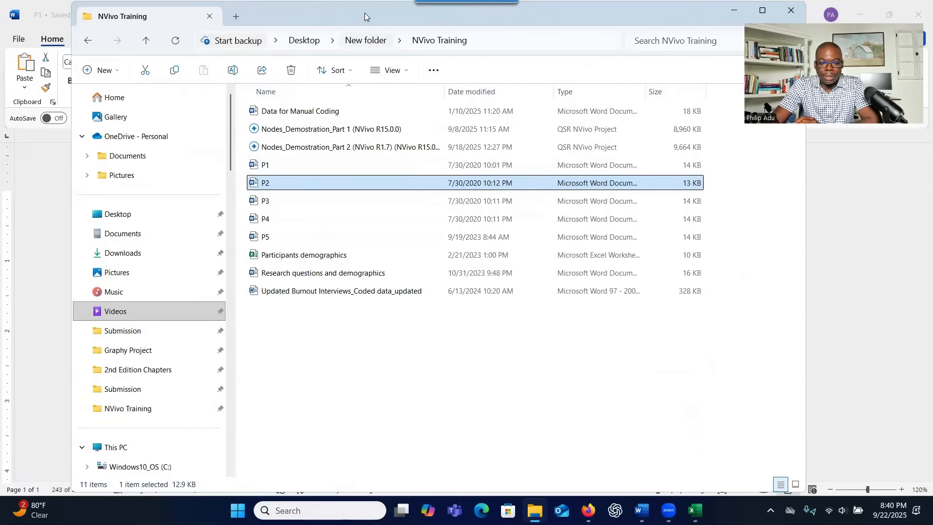
{"action": "double_click", "coordinate": [323, 273]}
{"action": "scroll", "coordinate": [461, 291], "scroll_direction": "down", "scroll_amount": 5}
{"action": "left_click_drag", "start_coordinate": [296, 224], "coordinate": [538, 282]}
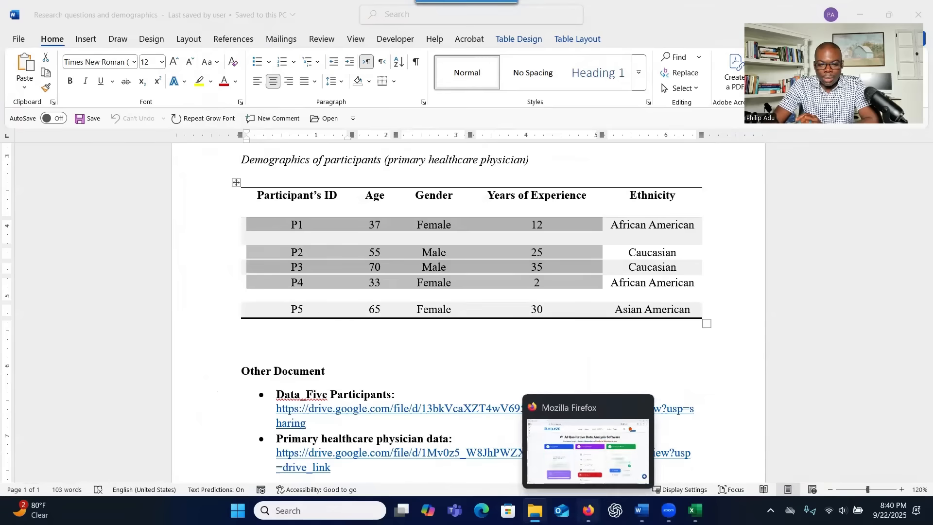
Switch back to the AILYZE site in Firefox and show its Plans section comparing Free and Pro
{"action": "left_click", "coordinate": [588, 511]}
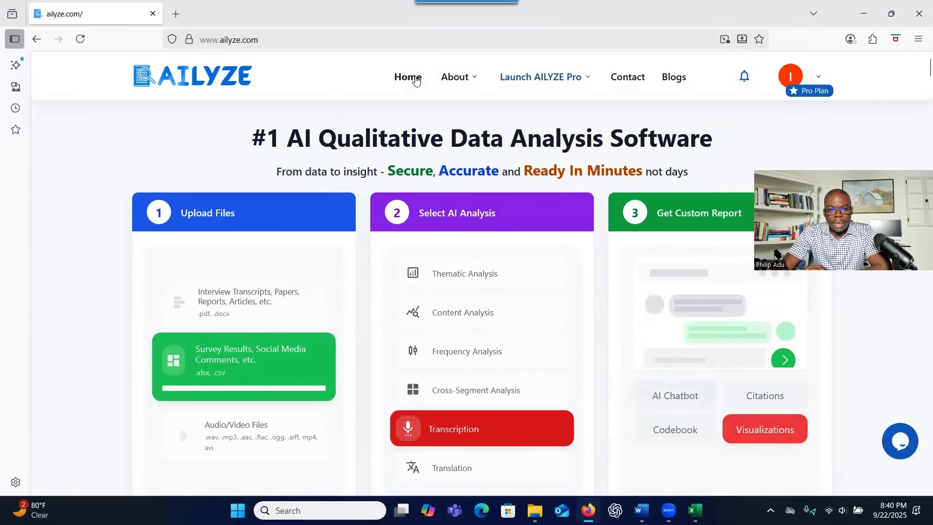
{"action": "left_click", "coordinate": [451, 81]}
{"action": "left_click", "coordinate": [459, 128]}
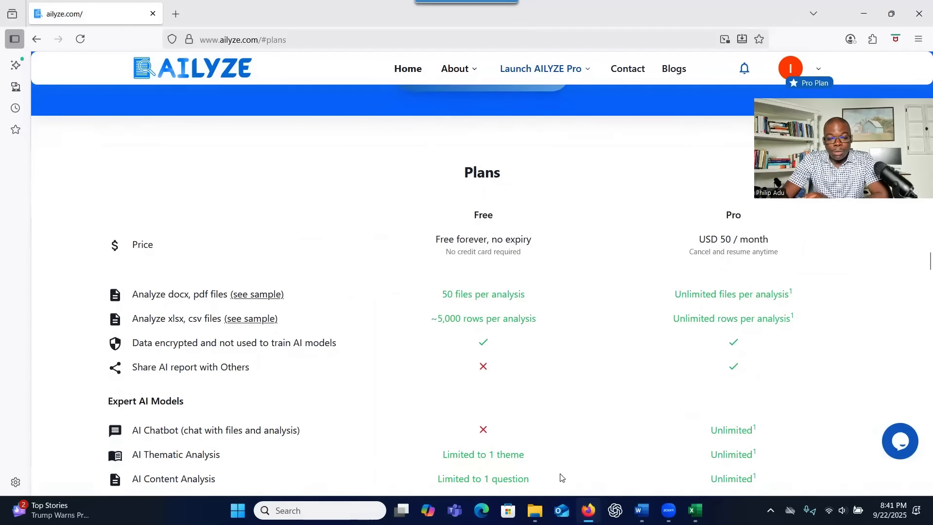
Switch to Document2 in Word and add the line "30% OFF" beneath the discount code
{"action": "mouse_move", "coordinate": [642, 510]}
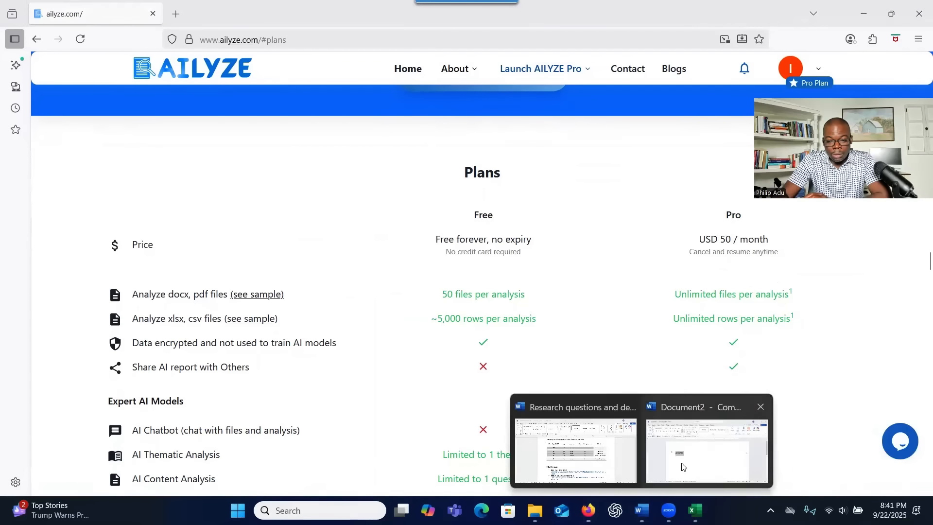
{"action": "left_click", "coordinate": [707, 457]}
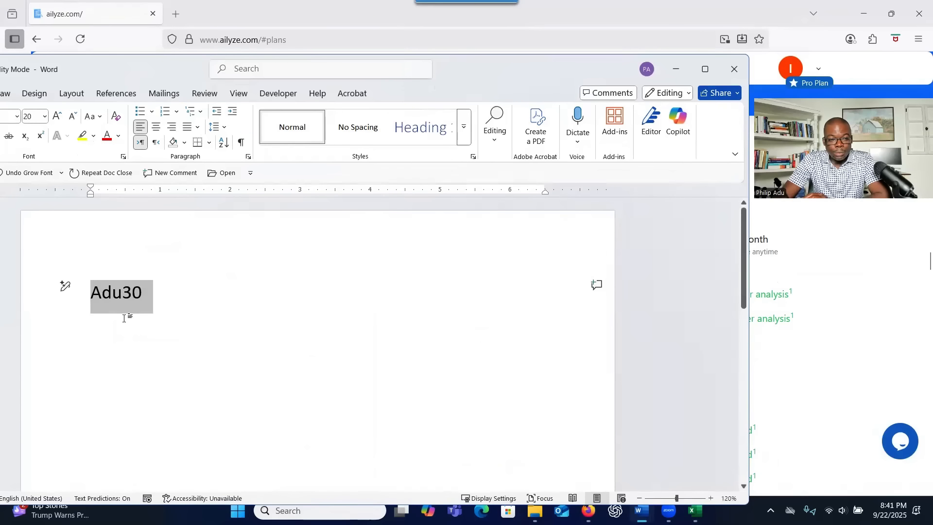
{"action": "left_click", "coordinate": [190, 308]}
{"action": "key", "text": "Return"}
{"action": "type", "text": "30% OFF"}
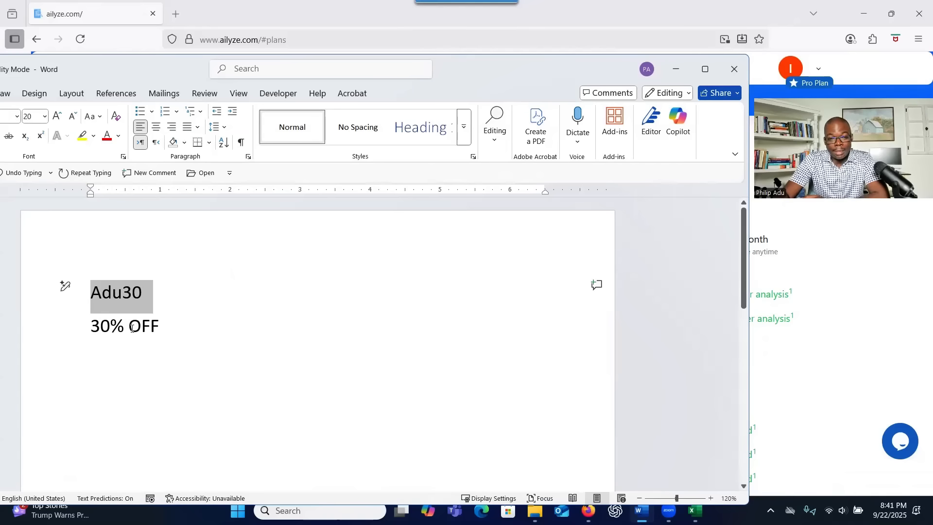
{"action": "left_click_drag", "start_coordinate": [673, 76], "coordinate": [620, 115]}
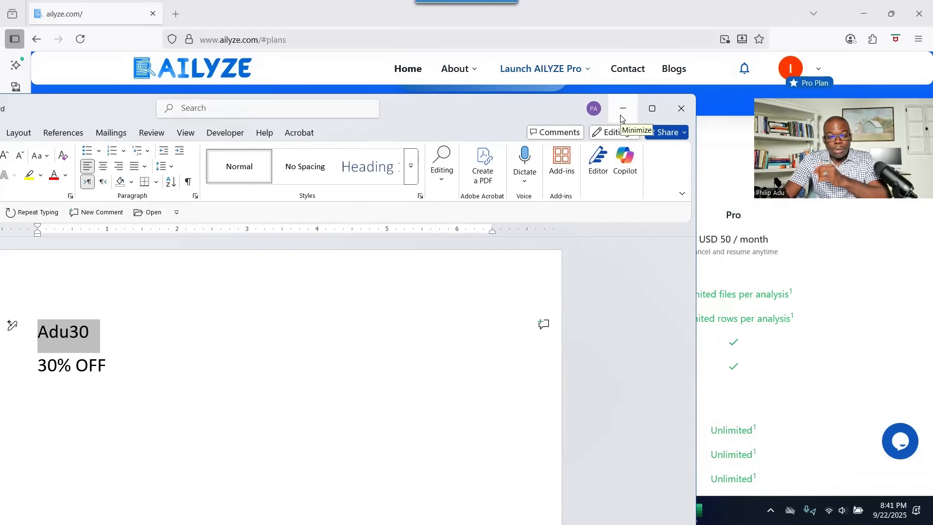
Return to the AILYZE site in Firefox and go back up from the plans to the demo video
{"action": "left_click", "coordinate": [315, 52]}
{"action": "scroll", "coordinate": [525, 265], "scroll_direction": "up", "scroll_amount": 12}
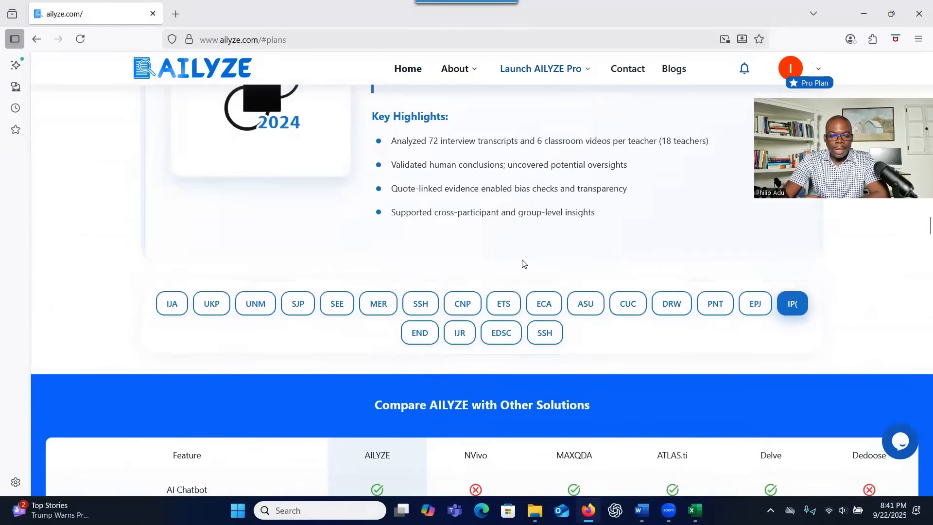
{"action": "scroll", "coordinate": [525, 263], "scroll_direction": "up", "scroll_amount": 5}
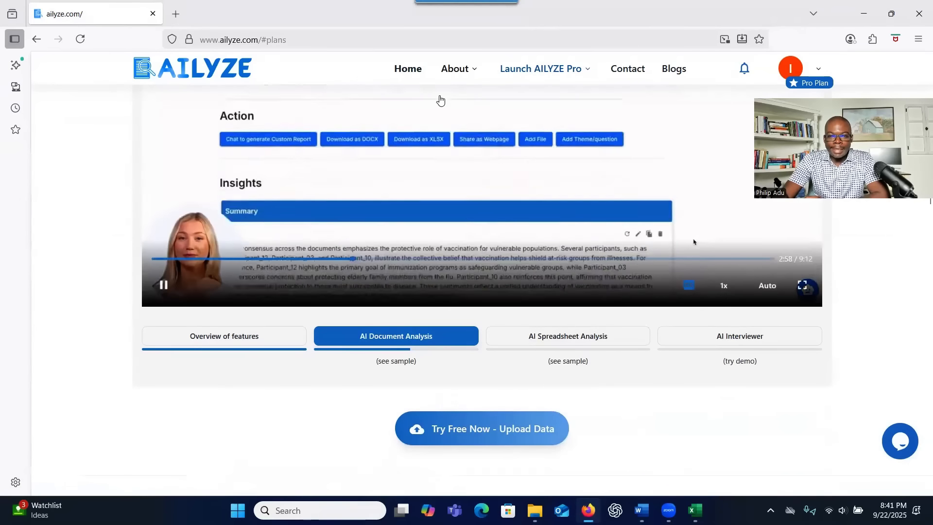
Open the docx/pdf analysis projects list in AILYZE Pro and start creating a new project
{"action": "left_click", "coordinate": [415, 74]}
{"action": "mouse_move", "coordinate": [541, 77]}
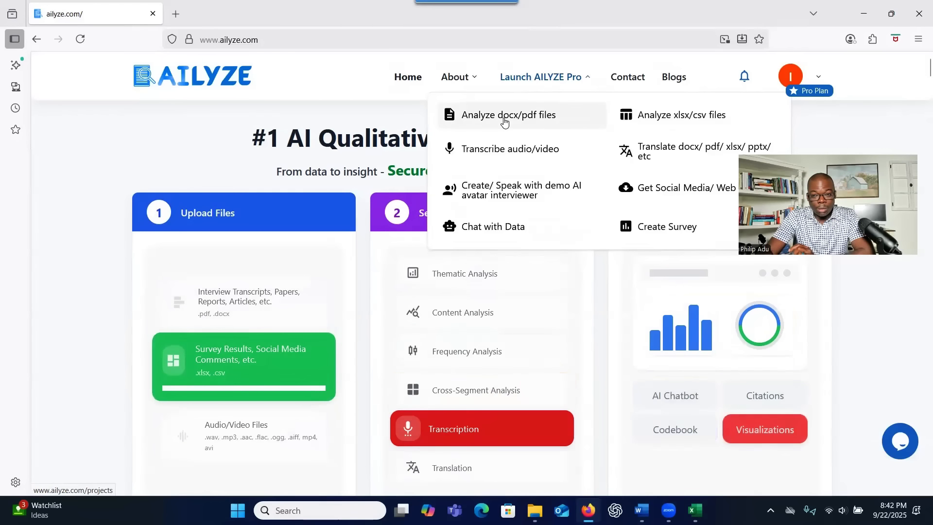
{"action": "left_click", "coordinate": [509, 115]}
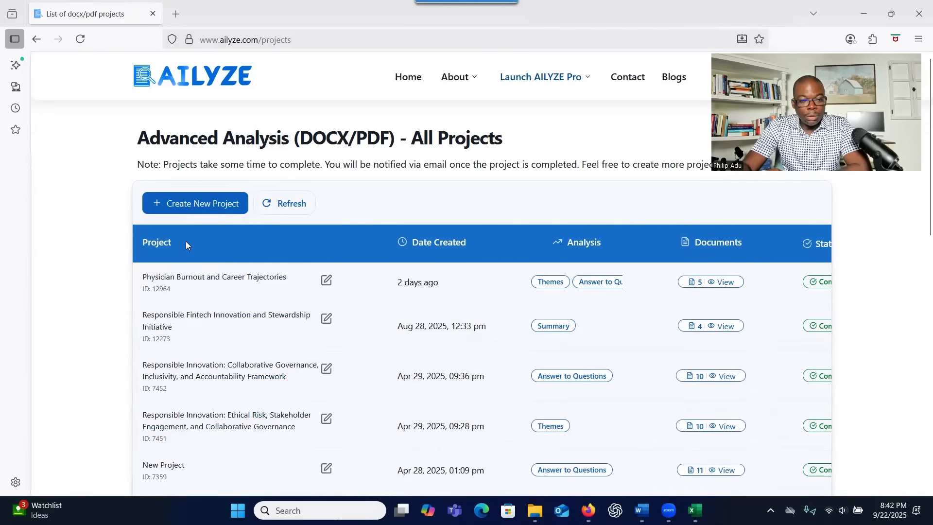
{"action": "left_click", "coordinate": [188, 211]}
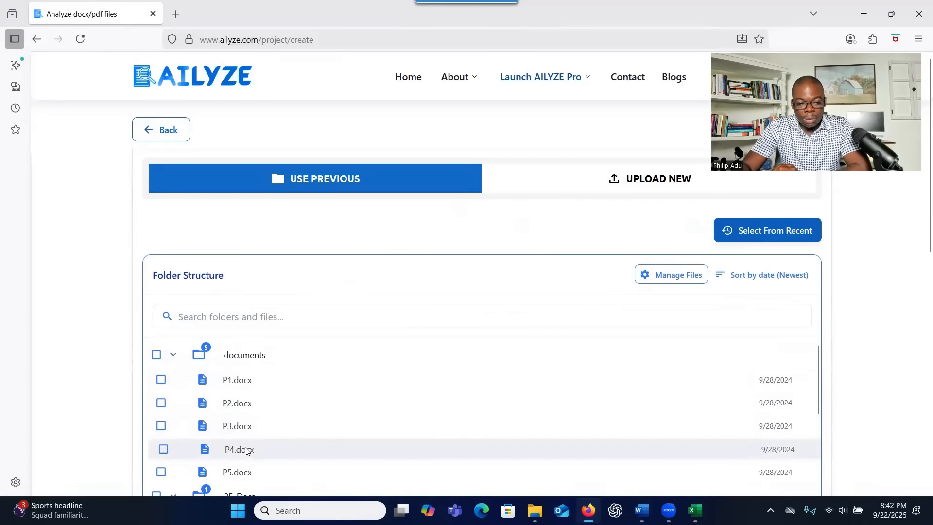
Select P1.docx through P5.docx in the documents folder of previously uploaded files
{"action": "left_click_drag", "start_coordinate": [242, 436], "coordinate": [327, 285]}
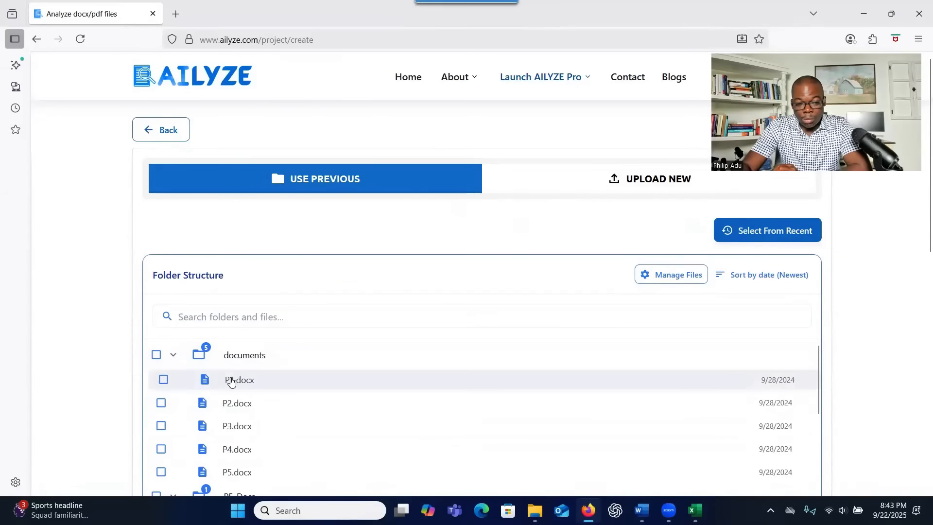
{"action": "scroll", "coordinate": [296, 393], "scroll_direction": "down", "scroll_amount": 2}
{"action": "scroll", "coordinate": [295, 390], "scroll_direction": "up", "scroll_amount": 2}
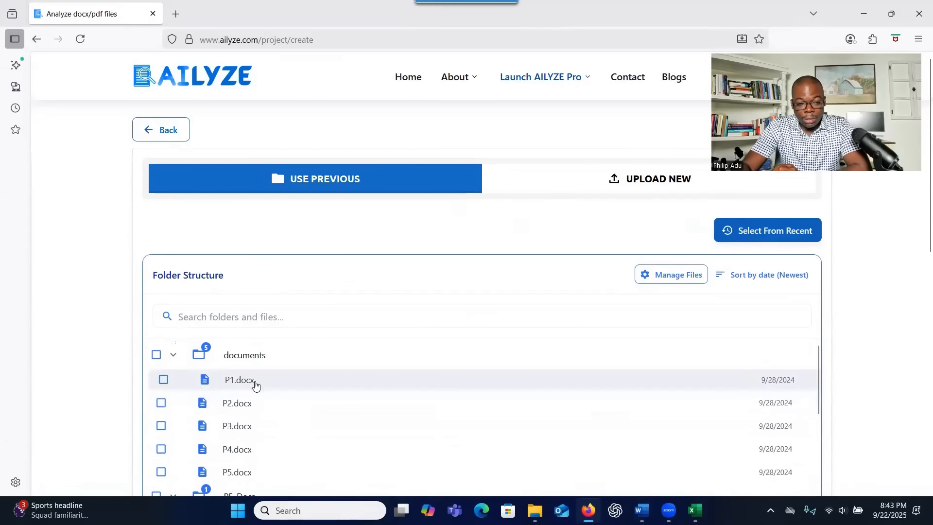
{"action": "left_click", "coordinate": [163, 382]}
{"action": "left_click", "coordinate": [161, 403]}
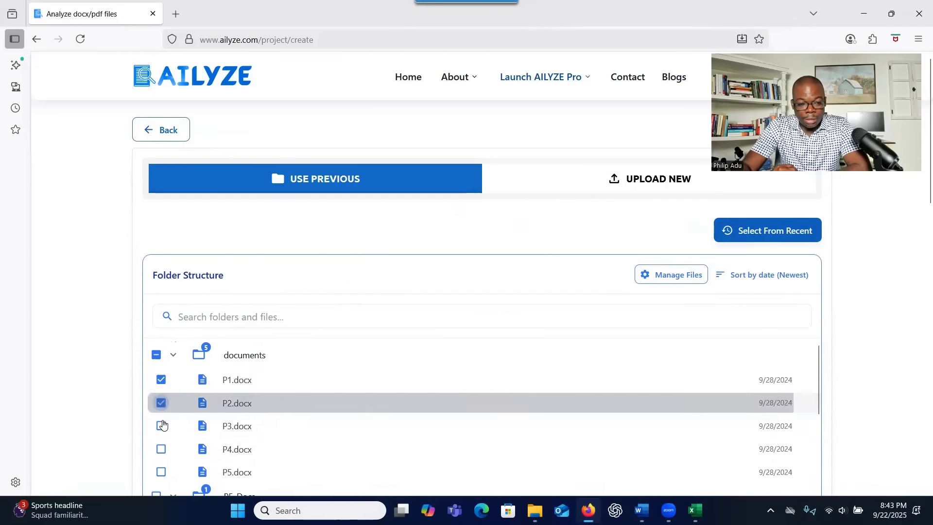
{"action": "left_click", "coordinate": [163, 427]}
{"action": "left_click", "coordinate": [162, 449]}
{"action": "left_click", "coordinate": [162, 472]}
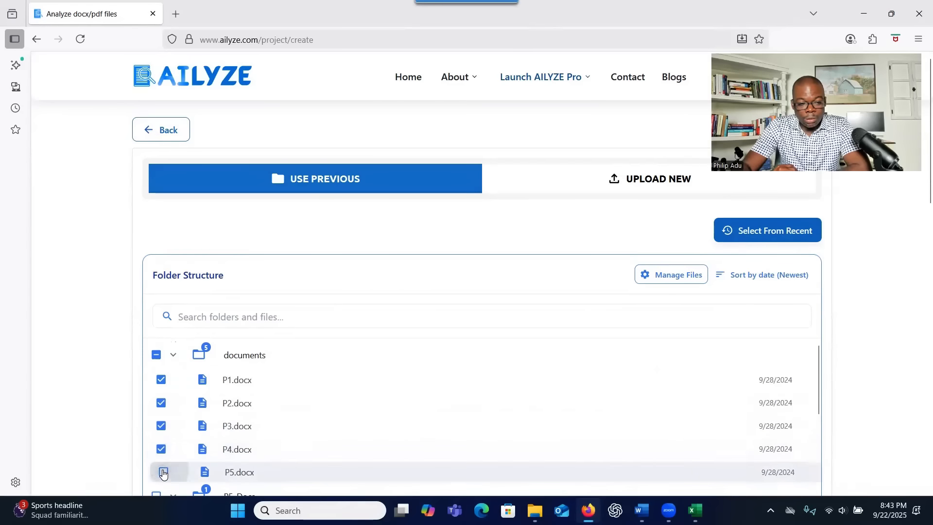
{"action": "scroll", "coordinate": [271, 316], "scroll_direction": "down", "scroll_amount": 7}
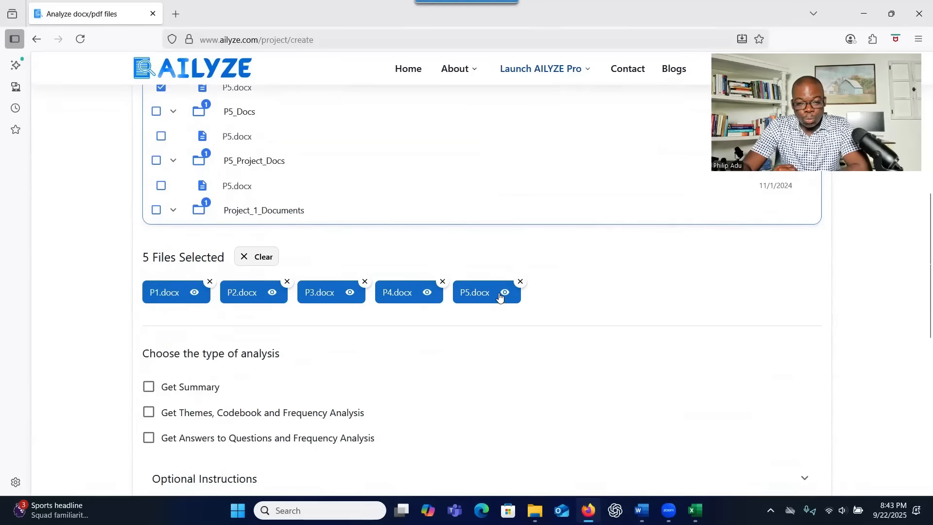
{"action": "scroll", "coordinate": [418, 243], "scroll_direction": "up", "scroll_amount": 5}
{"action": "scroll", "coordinate": [416, 258], "scroll_direction": "down", "scroll_amount": 4}
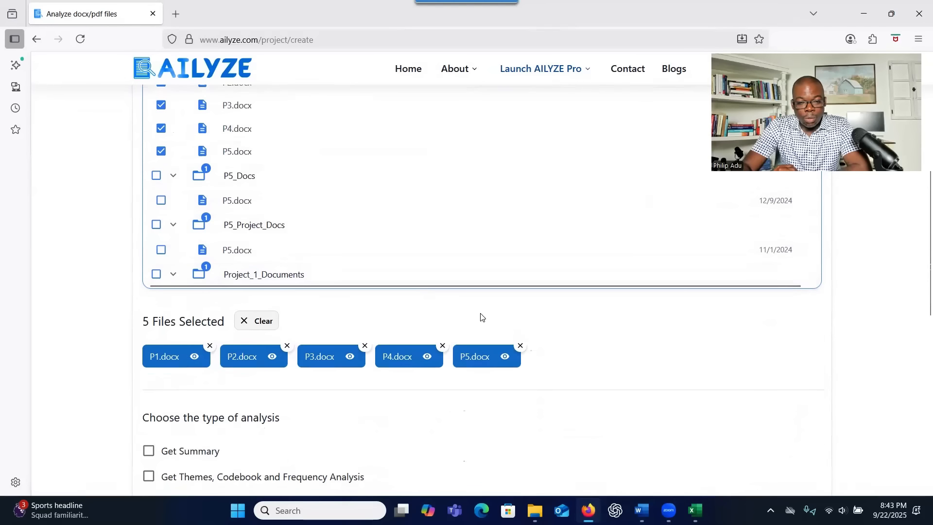
Remove all five files, P5.docx through P1.docx, from the project's file selection
{"action": "left_click", "coordinate": [521, 346]}
{"action": "left_click", "coordinate": [443, 346]}
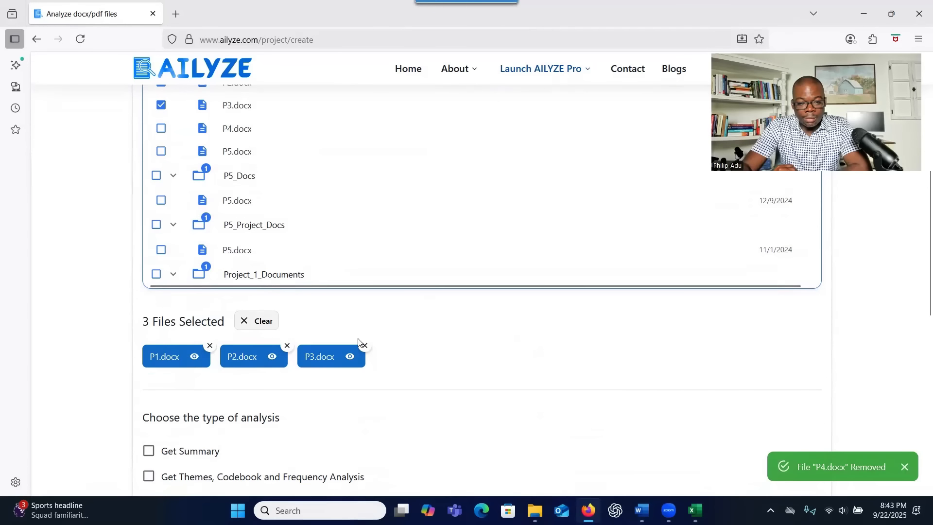
{"action": "left_click", "coordinate": [365, 345]}
{"action": "left_click", "coordinate": [287, 346]}
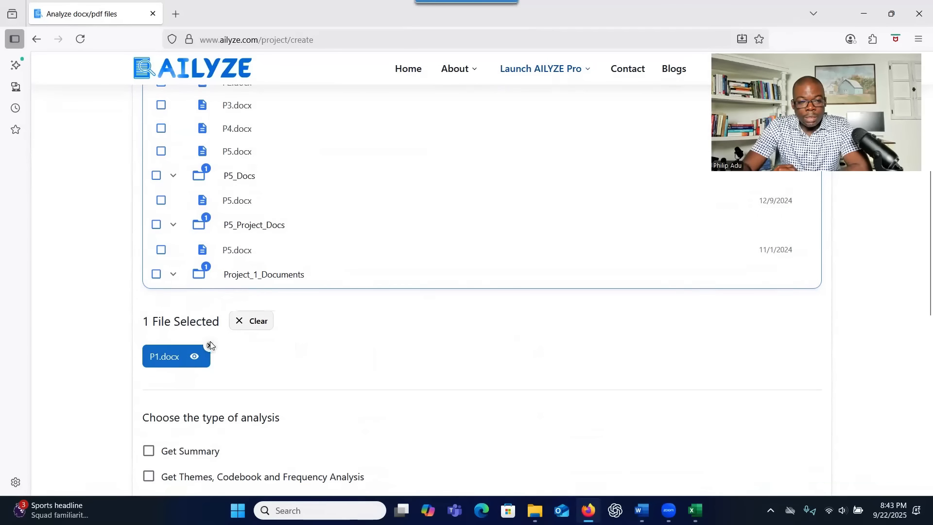
{"action": "left_click", "coordinate": [210, 346]}
{"action": "scroll", "coordinate": [237, 211], "scroll_direction": "up", "scroll_amount": 5}
{"action": "scroll", "coordinate": [454, 257], "scroll_direction": "up", "scroll_amount": 2}
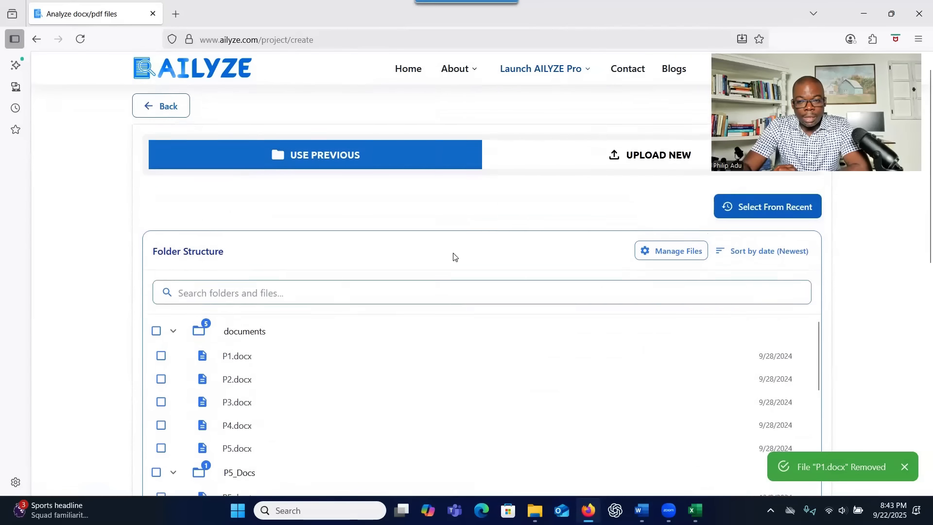
Upload the Word documents P1 through P5 from the local NVivo Training folder as new project files
{"action": "left_click", "coordinate": [602, 190]}
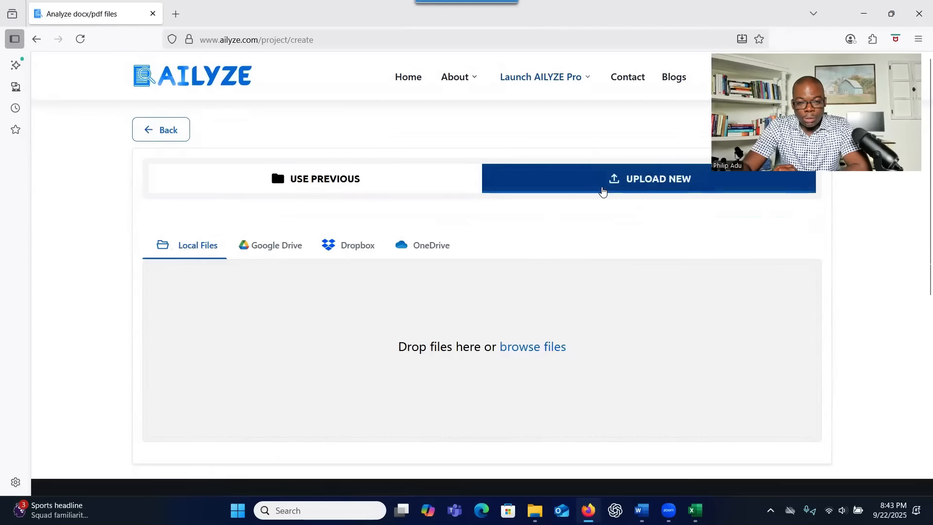
{"action": "scroll", "coordinate": [410, 315], "scroll_direction": "down", "scroll_amount": 3}
{"action": "left_click", "coordinate": [533, 219]}
{"action": "left_click", "coordinate": [238, 116]}
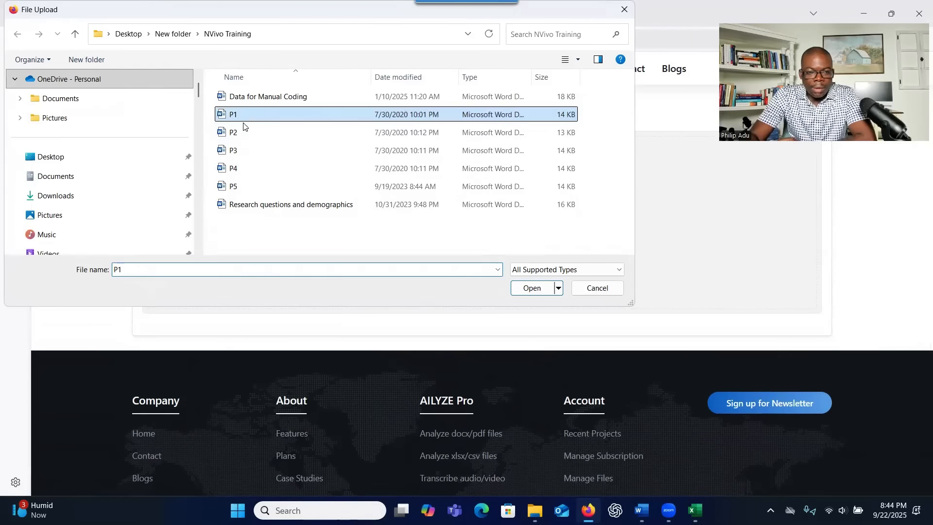
{"action": "left_click", "coordinate": [238, 190]}
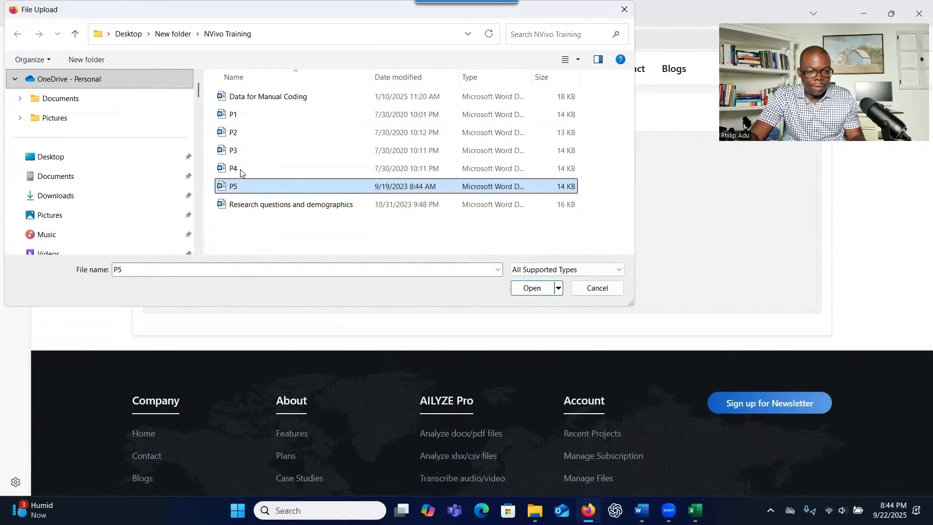
{"action": "left_click", "coordinate": [242, 120]}
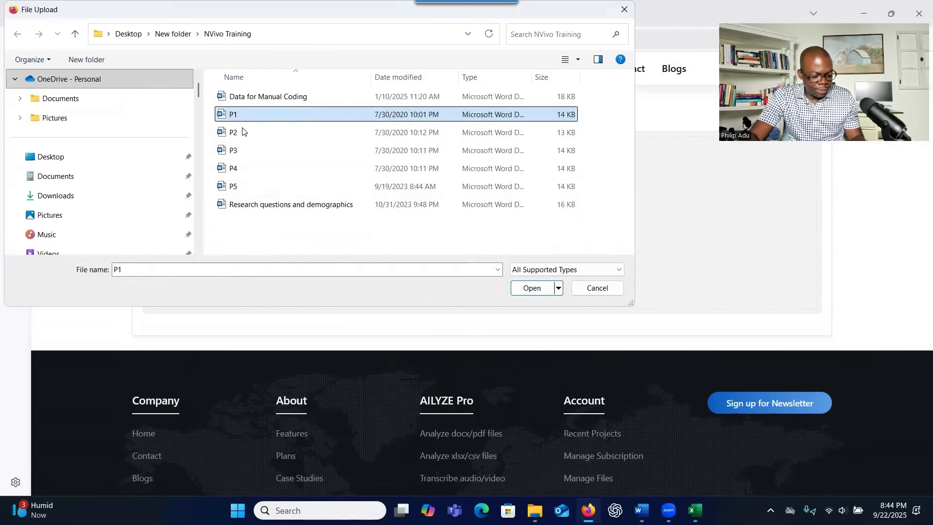
{"action": "left_click", "coordinate": [251, 183], "text": "shift"}
{"action": "left_click", "coordinate": [532, 288]}
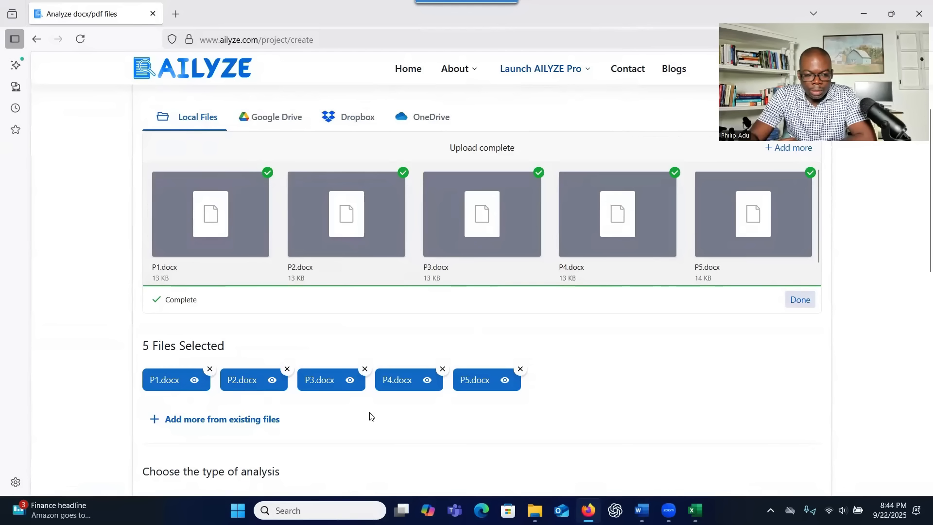
Review the uploaded files, the option for adding existing files, and the analysis types offered for the project
{"action": "scroll", "coordinate": [343, 350], "scroll_direction": "down", "scroll_amount": 2}
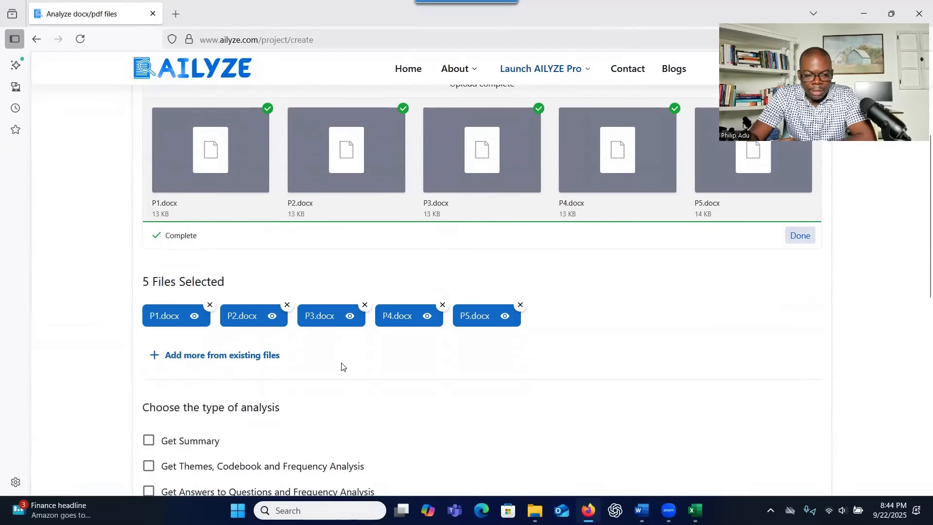
{"action": "scroll", "coordinate": [341, 367], "scroll_direction": "down", "scroll_amount": 2}
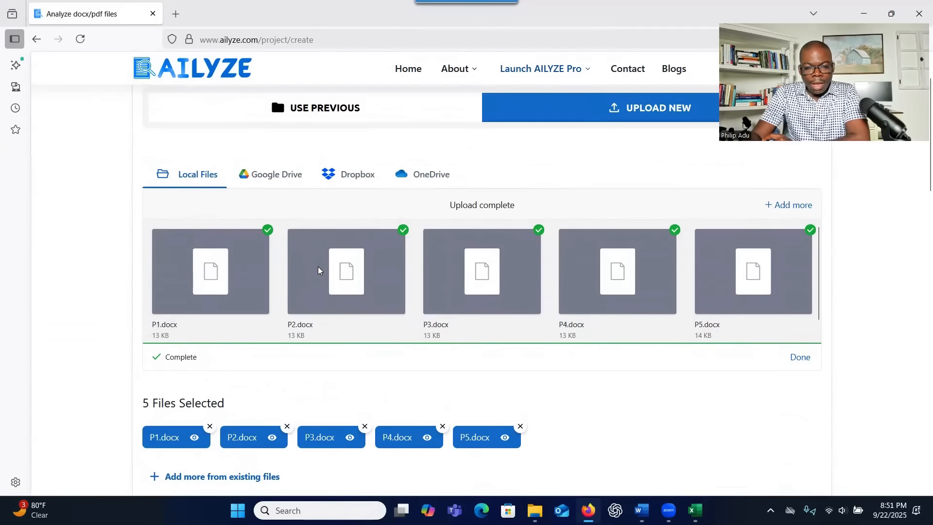
{"action": "scroll", "coordinate": [457, 311], "scroll_direction": "down", "scroll_amount": 1}
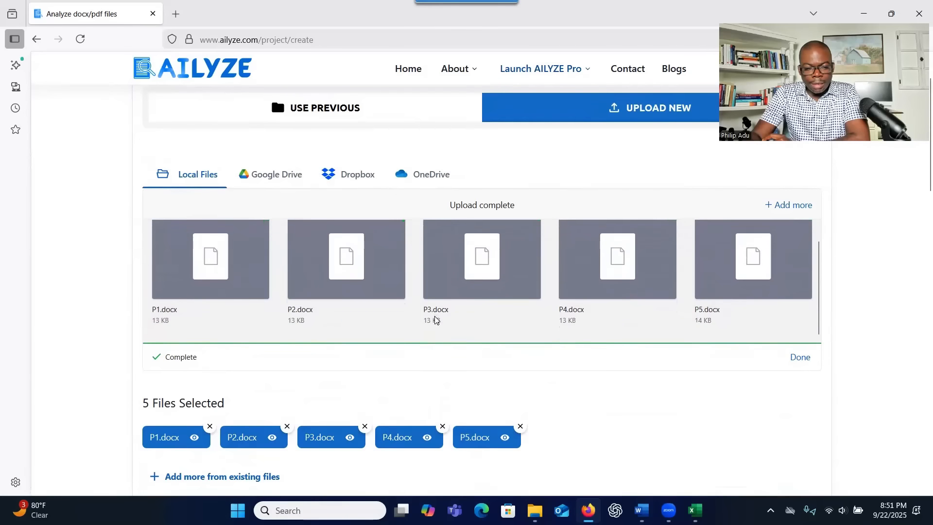
{"action": "scroll", "coordinate": [428, 354], "scroll_direction": "down", "scroll_amount": 2}
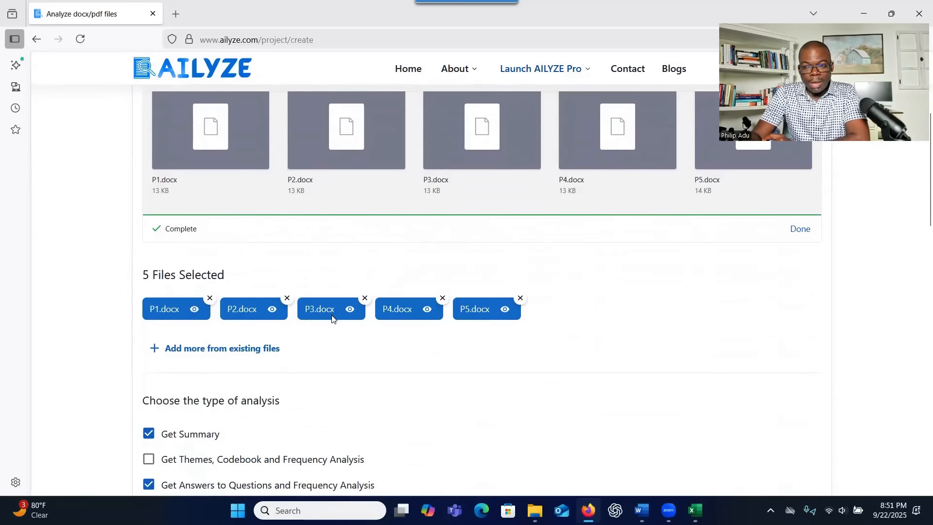
{"action": "scroll", "coordinate": [333, 320], "scroll_direction": "up", "scroll_amount": 1}
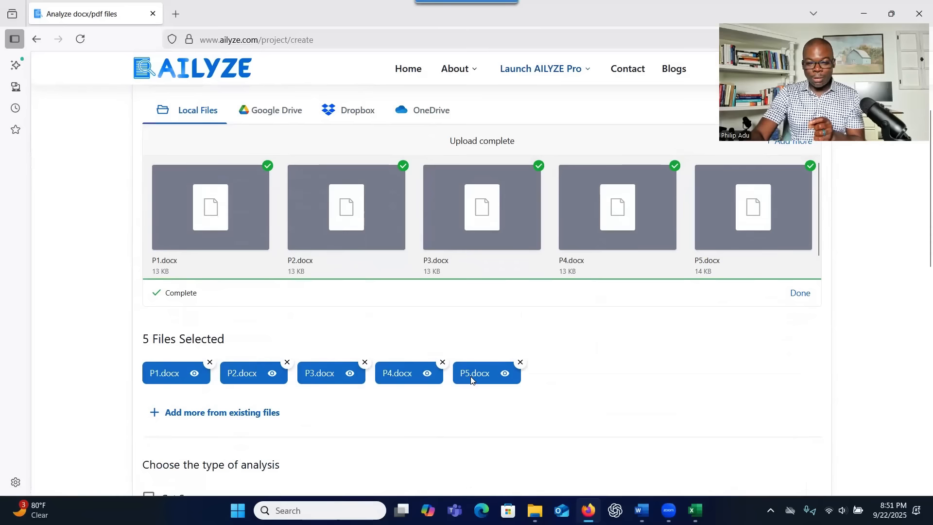
{"action": "scroll", "coordinate": [496, 380], "scroll_direction": "down", "scroll_amount": 2}
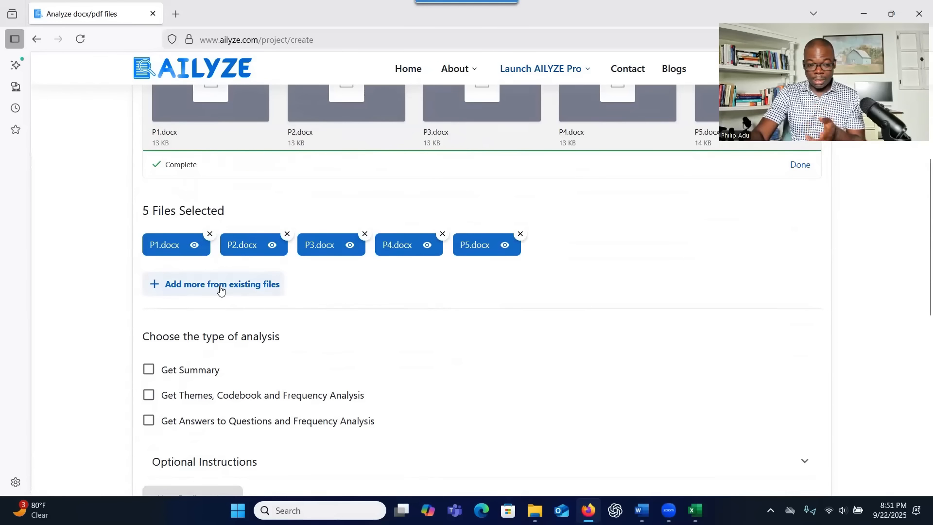
{"action": "scroll", "coordinate": [217, 331], "scroll_direction": "down", "scroll_amount": 1}
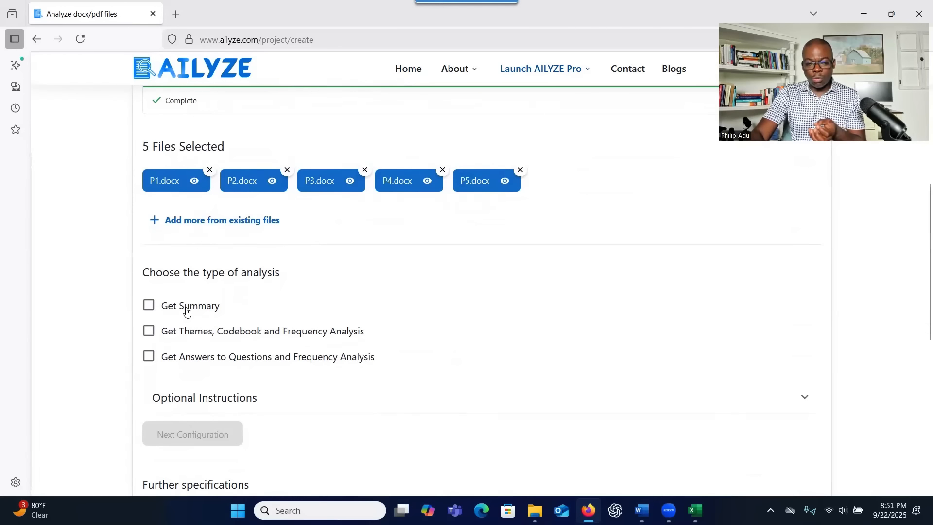
Try the Get Summary and the Get Themes, Codebook and Frequency Analysis options in turn, clearing each one again
{"action": "left_click", "coordinate": [148, 307]}
{"action": "left_click", "coordinate": [149, 307]}
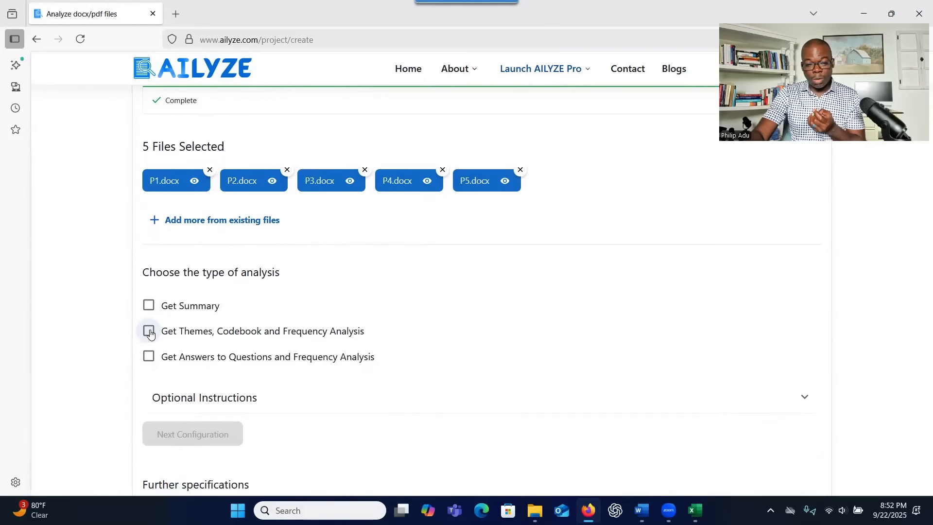
{"action": "left_click", "coordinate": [150, 332]}
{"action": "left_click", "coordinate": [150, 332]}
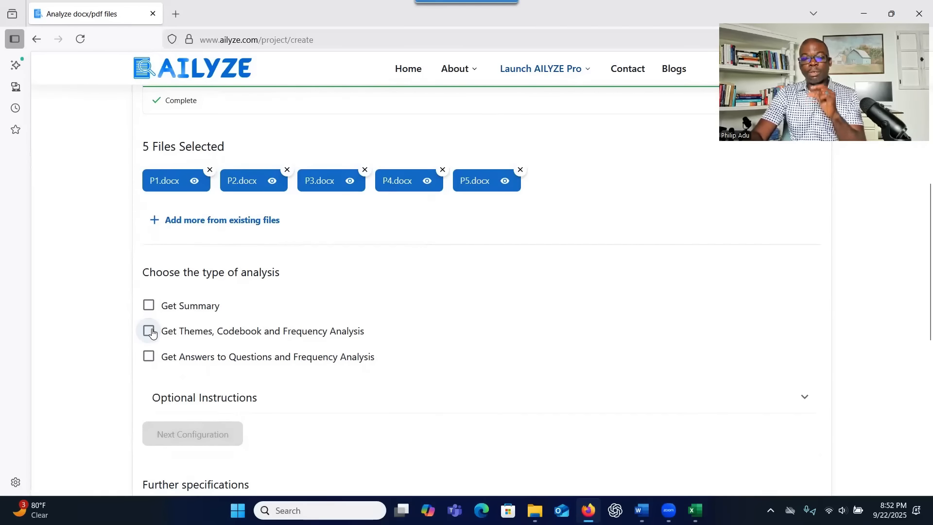
Choose Get Answers to Questions and Frequency Analysis together with Compare across Segments as the analysis types
{"action": "left_click", "coordinate": [148, 358]}
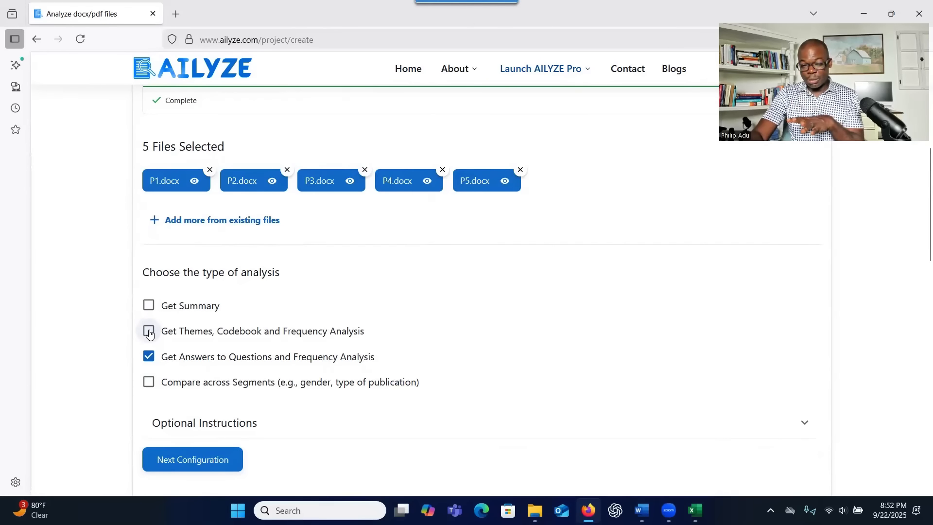
{"action": "left_click", "coordinate": [149, 334]}
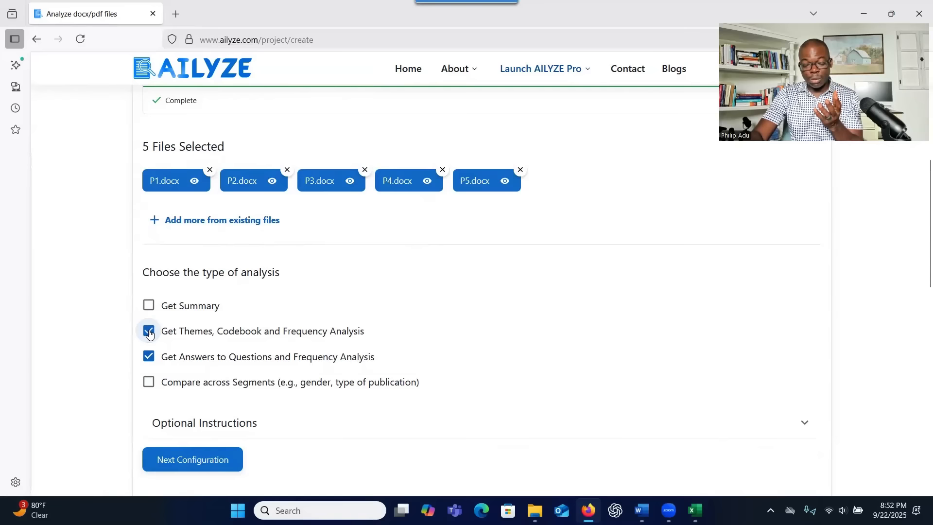
{"action": "left_click", "coordinate": [149, 333]}
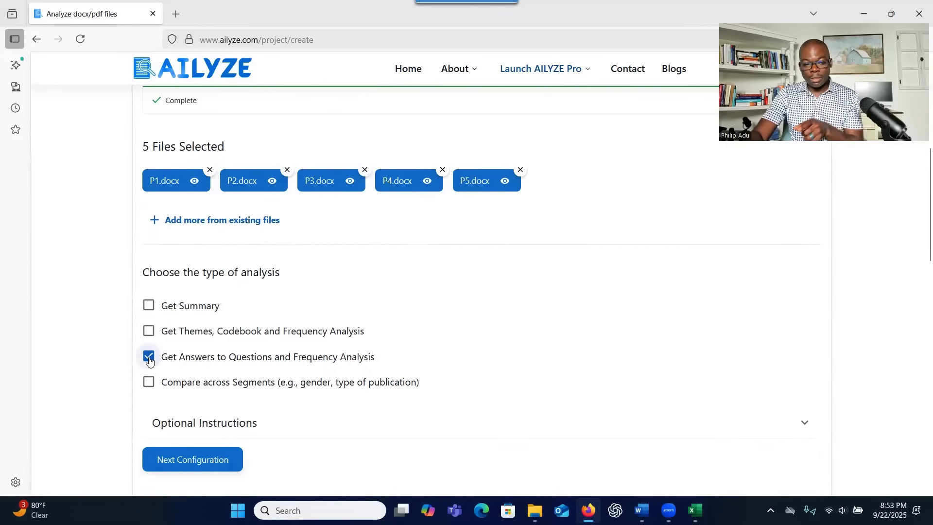
{"action": "left_click", "coordinate": [149, 383]}
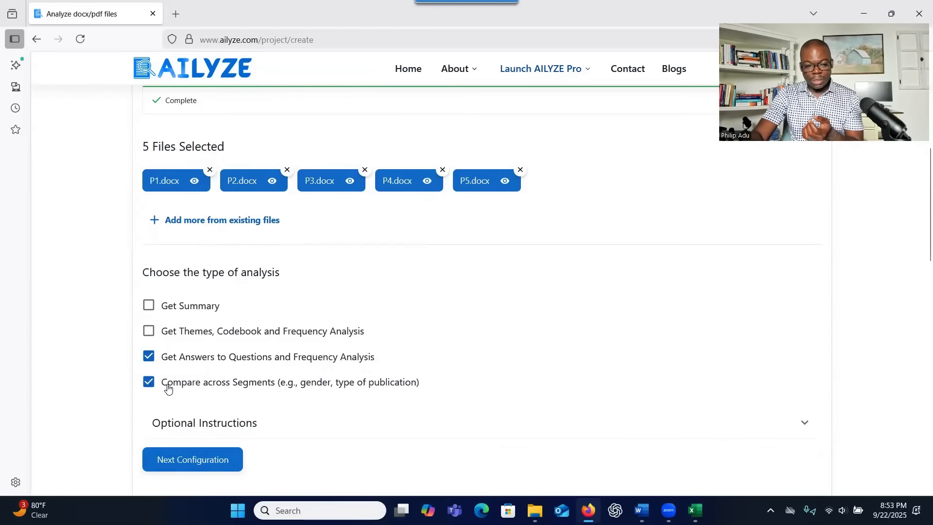
Proceed to the configuration of Get Answers to Questions and Frequency Analysis and place the cursor in its empty question box
{"action": "scroll", "coordinate": [168, 388], "scroll_direction": "down", "scroll_amount": 1}
{"action": "scroll", "coordinate": [167, 387], "scroll_direction": "down", "scroll_amount": 1}
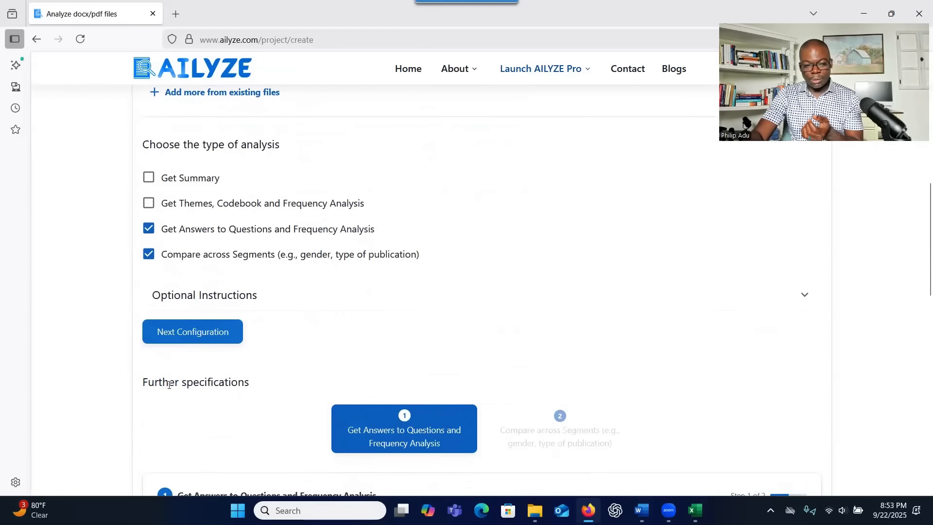
{"action": "left_click", "coordinate": [192, 340]}
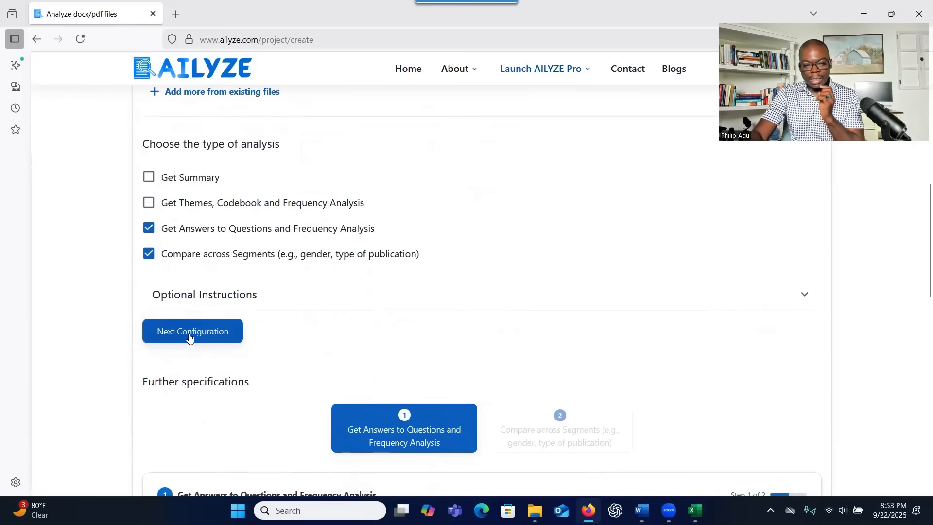
{"action": "left_click", "coordinate": [189, 333]}
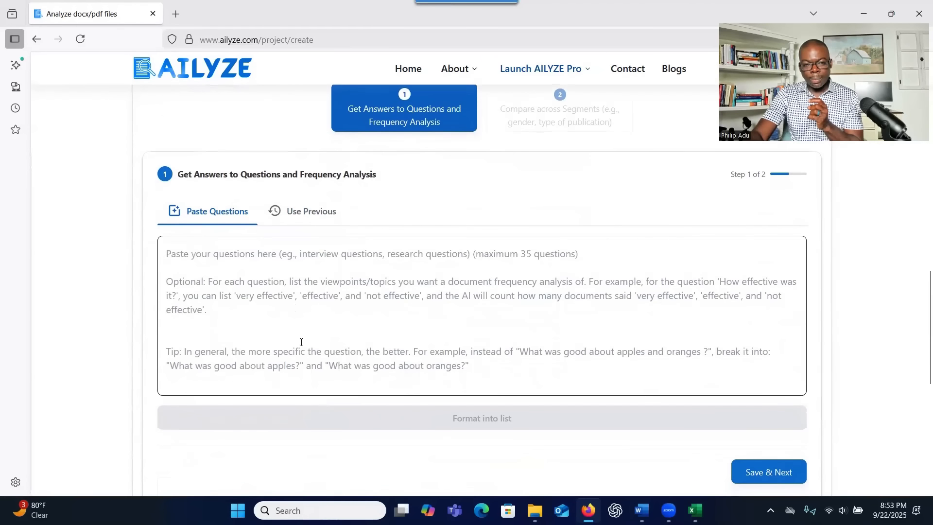
{"action": "scroll", "coordinate": [303, 336], "scroll_direction": "up", "scroll_amount": 2}
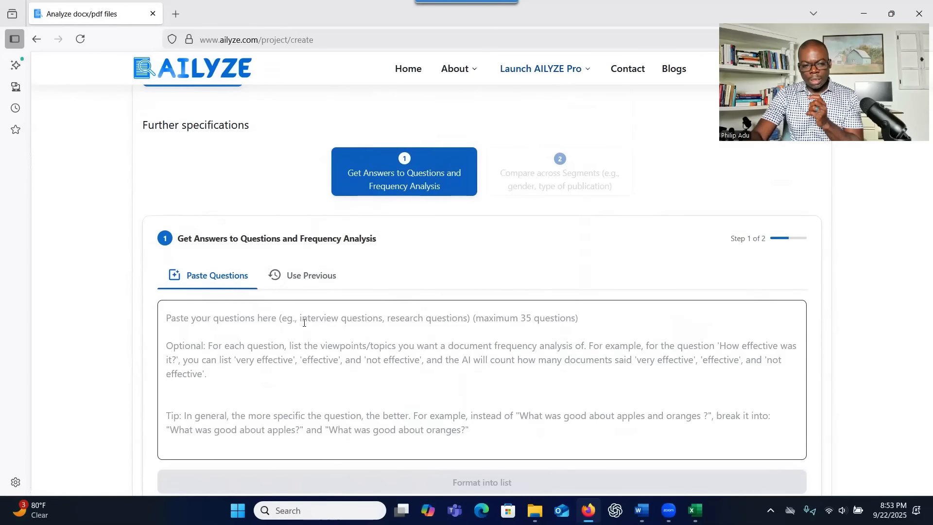
{"action": "left_click", "coordinate": [180, 318]}
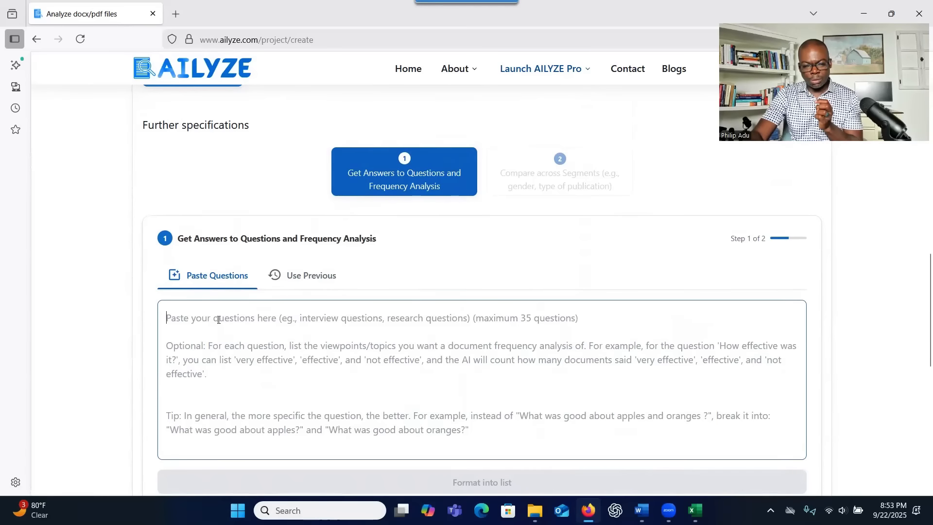
Switch to the Word document and copy the two research questions on burnout among Primary Healthcare Physicians
{"action": "scroll", "coordinate": [218, 319], "scroll_direction": "down", "scroll_amount": 3}
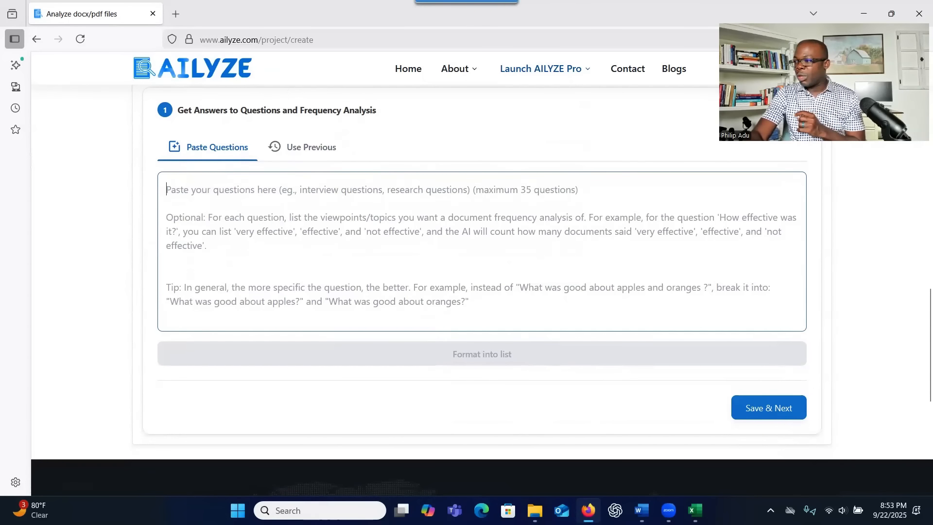
{"action": "key", "text": "alt+Tab"}
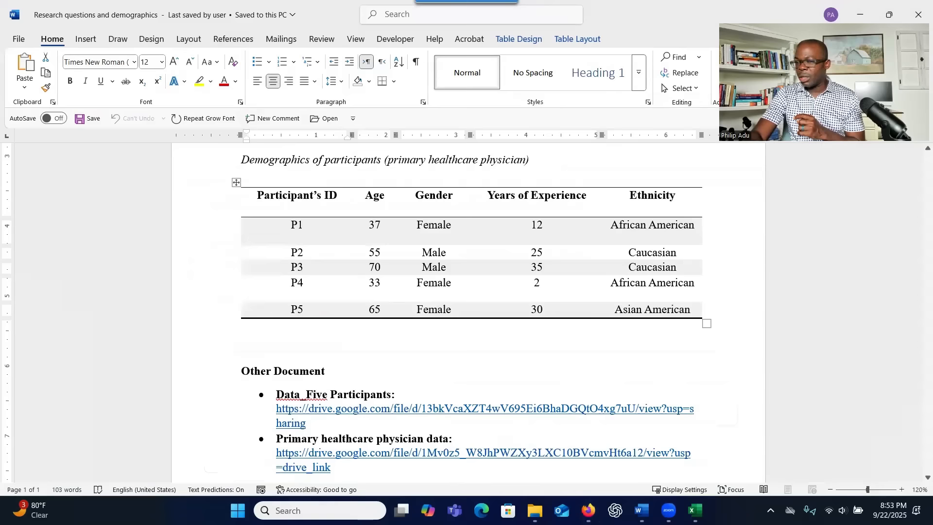
{"action": "scroll", "coordinate": [316, 303], "scroll_direction": "up", "scroll_amount": 5}
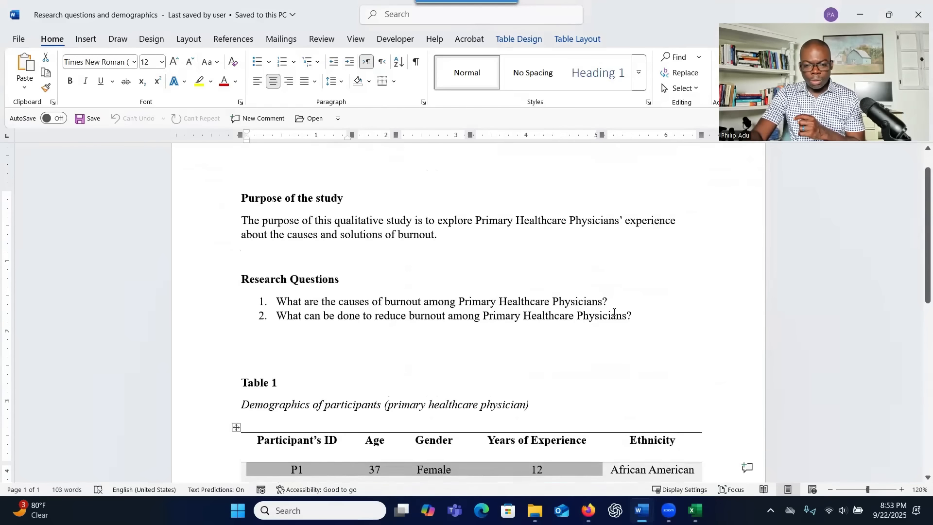
{"action": "left_click_drag", "start_coordinate": [634, 317], "coordinate": [277, 301]}
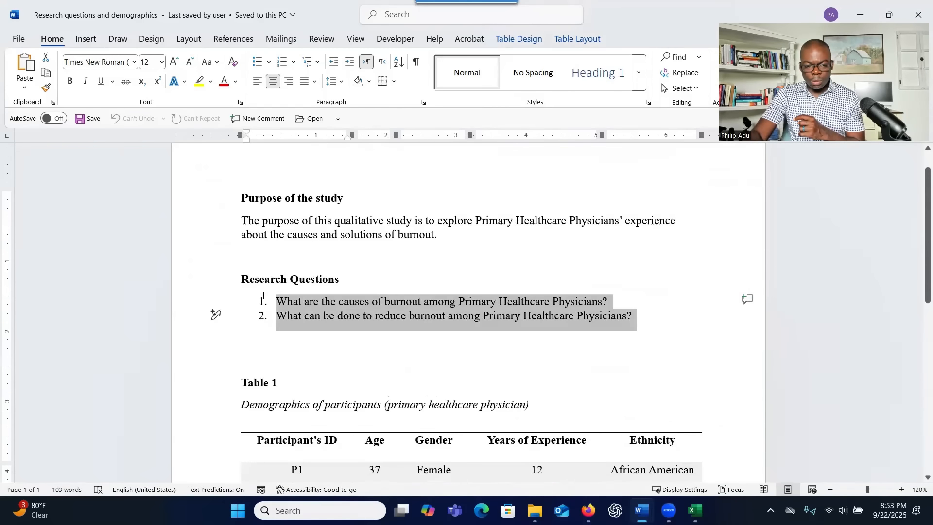
{"action": "right_click", "coordinate": [297, 305]}
{"action": "left_click", "coordinate": [323, 249]}
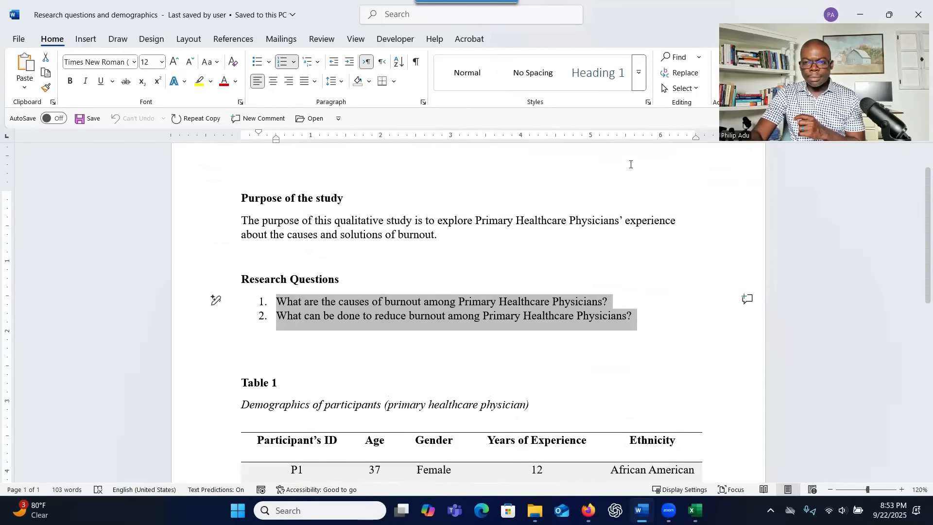
Return to AILYZE, paste the two research questions into the question box and format them into a list
{"action": "key", "text": "alt+Tab"}
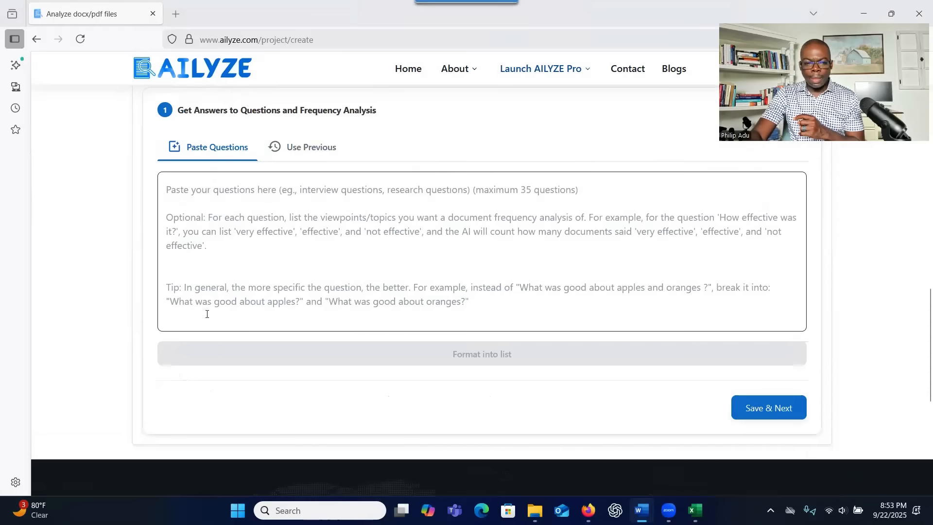
{"action": "left_click", "coordinate": [241, 225]}
{"action": "key", "text": "ctrl+v"}
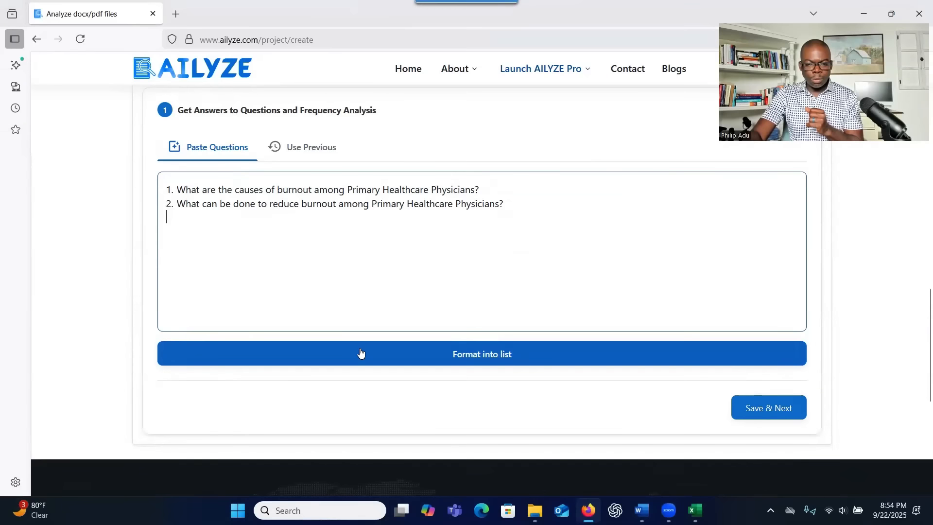
{"action": "left_click", "coordinate": [421, 363]}
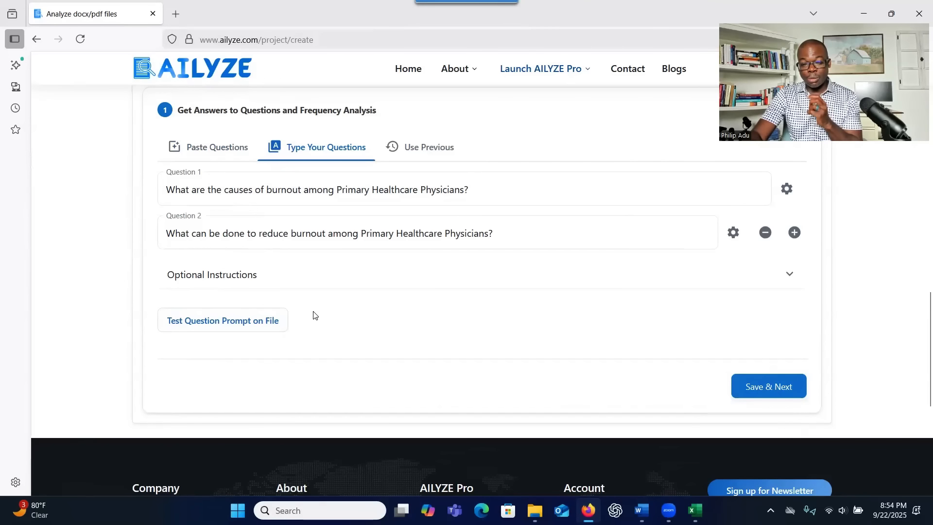
Test the prompt "What are the causes of burnout among Primary Healthcare Physicians?" on P3.docx
{"action": "left_click", "coordinate": [251, 326]}
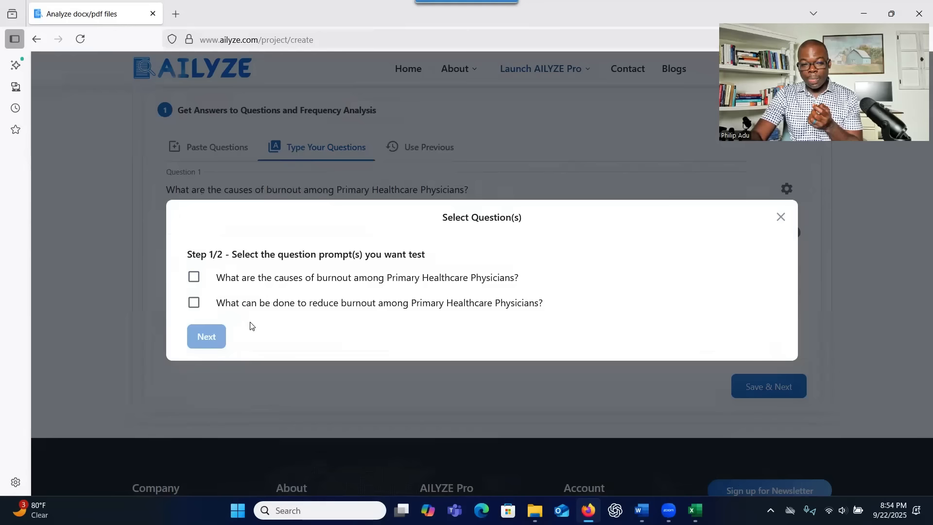
{"action": "left_click", "coordinate": [192, 280]}
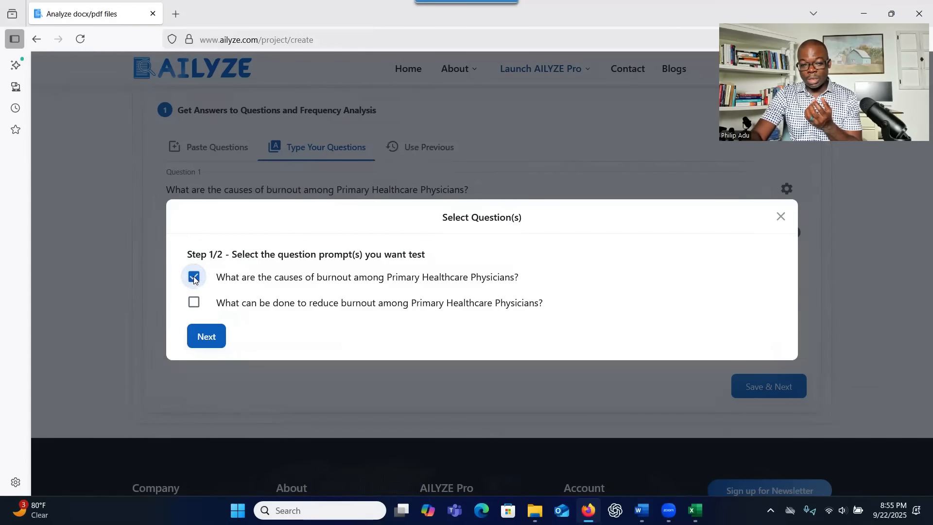
{"action": "left_click", "coordinate": [216, 338]}
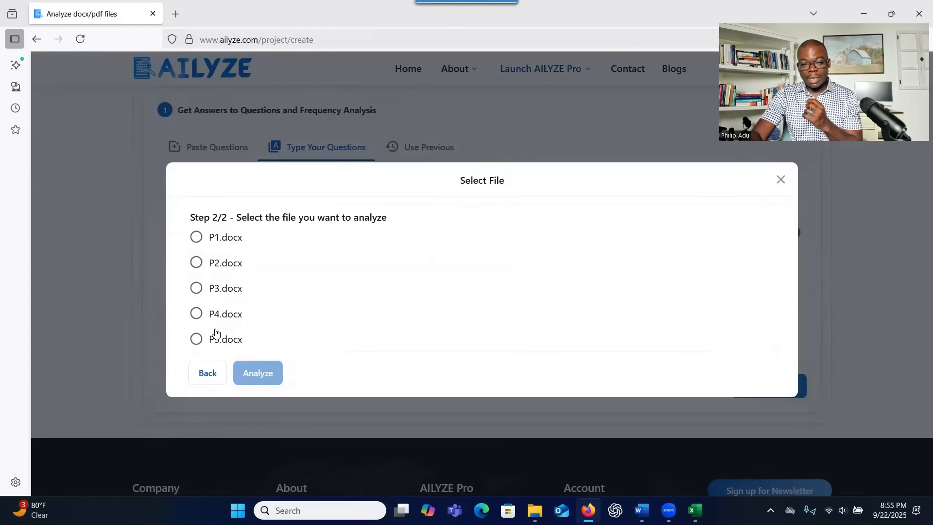
{"action": "left_click", "coordinate": [196, 238]}
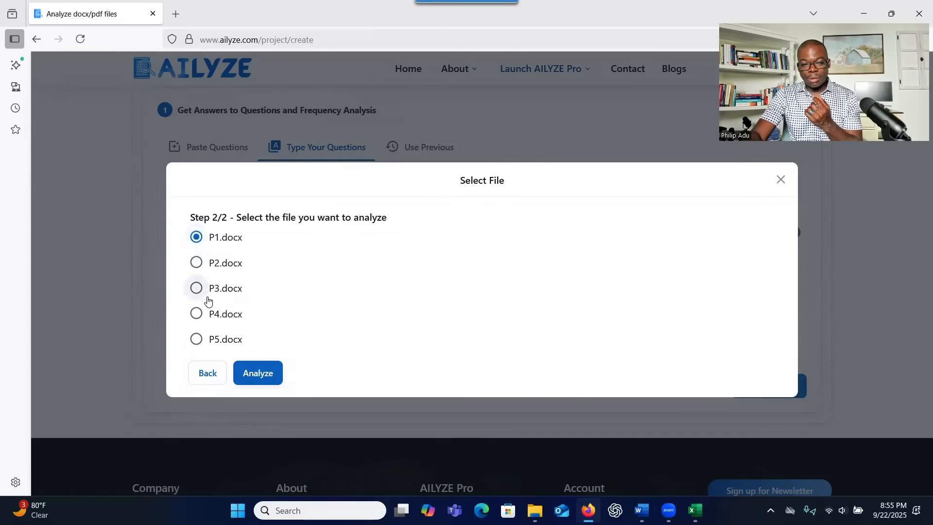
{"action": "left_click", "coordinate": [196, 287]}
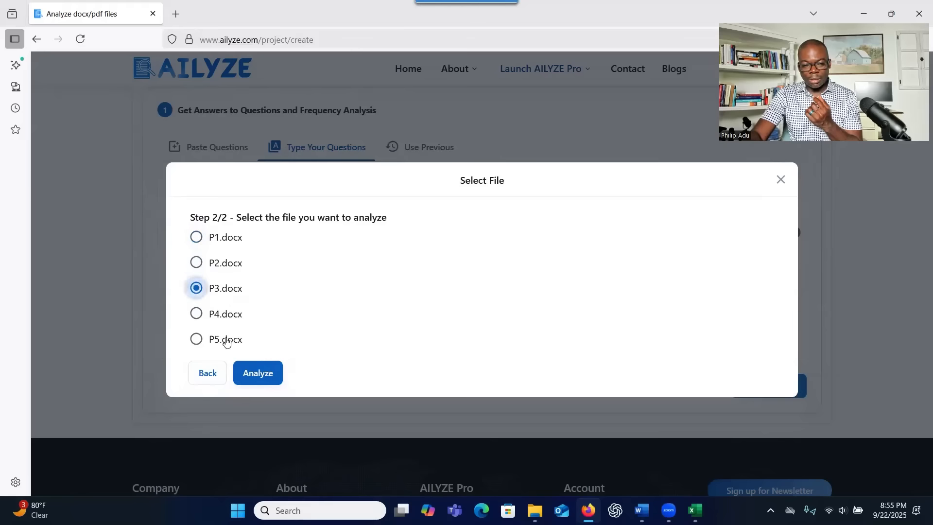
{"action": "left_click", "coordinate": [250, 374]}
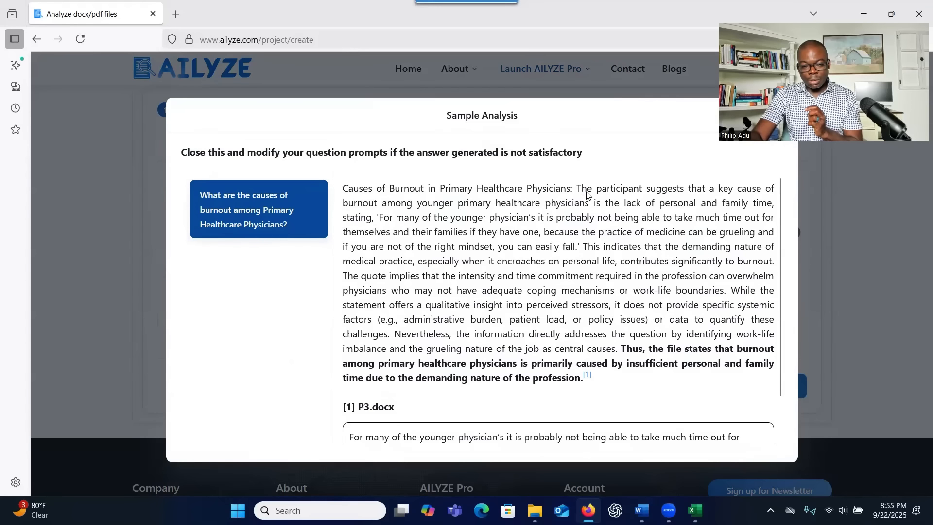
Read the sample analysis generated for the causes of burnout question and the supporting quote from P3.docx
{"action": "left_click_drag", "start_coordinate": [582, 186], "coordinate": [590, 201]}
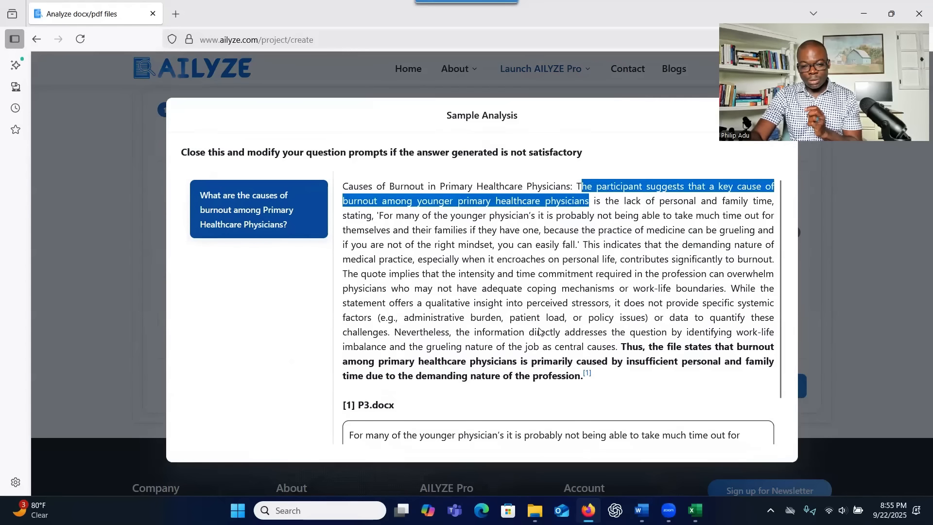
{"action": "scroll", "coordinate": [540, 332], "scroll_direction": "down", "scroll_amount": 1}
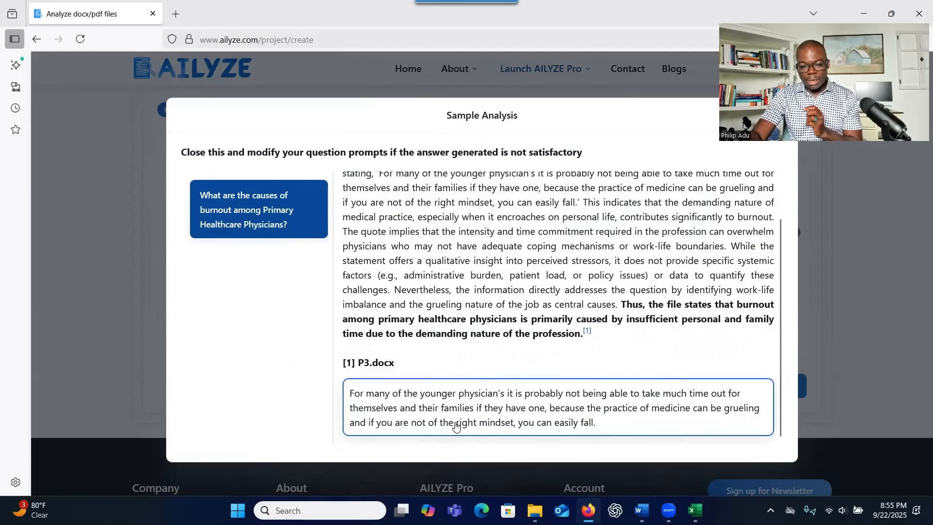
{"action": "scroll", "coordinate": [423, 359], "scroll_direction": "up", "scroll_amount": 1}
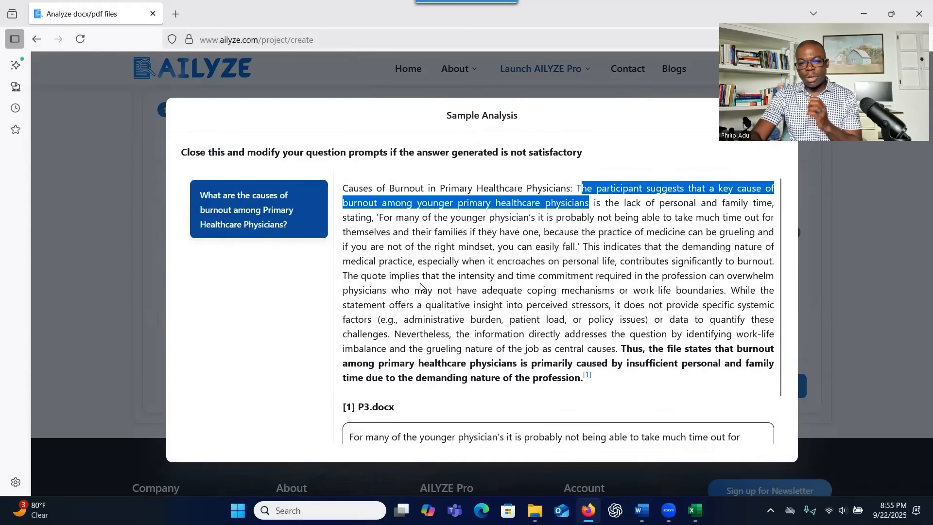
{"action": "left_click_drag", "start_coordinate": [375, 123], "coordinate": [342, 138]}
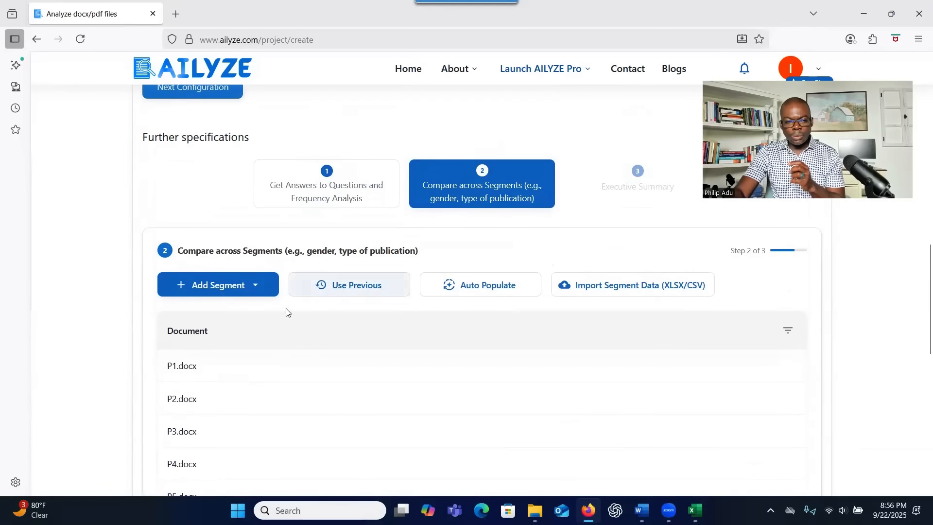
Review the Compare across Segments options and place the Participants demographics workbook in Excel beside the document list
{"action": "scroll", "coordinate": [284, 319], "scroll_direction": "up", "scroll_amount": 1}
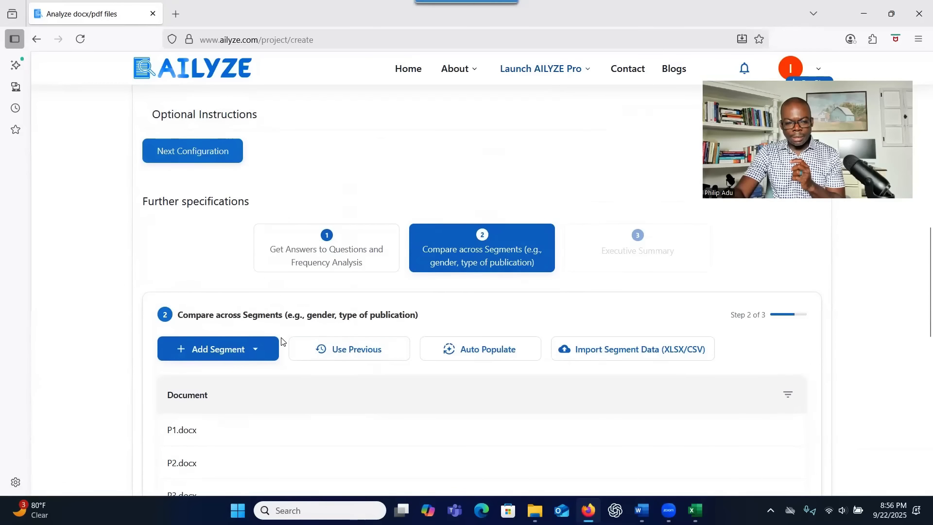
{"action": "scroll", "coordinate": [282, 346], "scroll_direction": "down", "scroll_amount": 1}
{"action": "scroll", "coordinate": [285, 349], "scroll_direction": "down", "scroll_amount": 1}
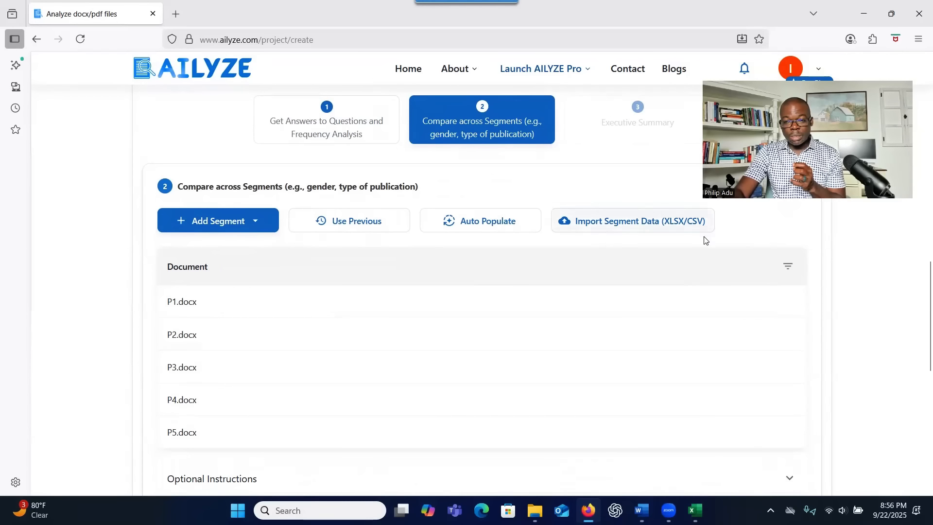
{"action": "key", "text": "alt+Tab"}
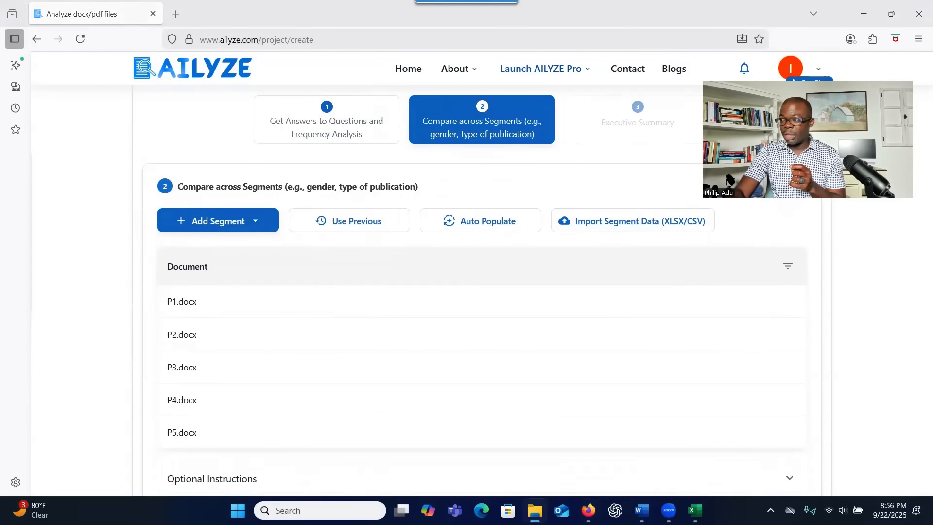
{"action": "key", "text": "alt+Tab"}
{"action": "left_click", "coordinate": [216, 256]}
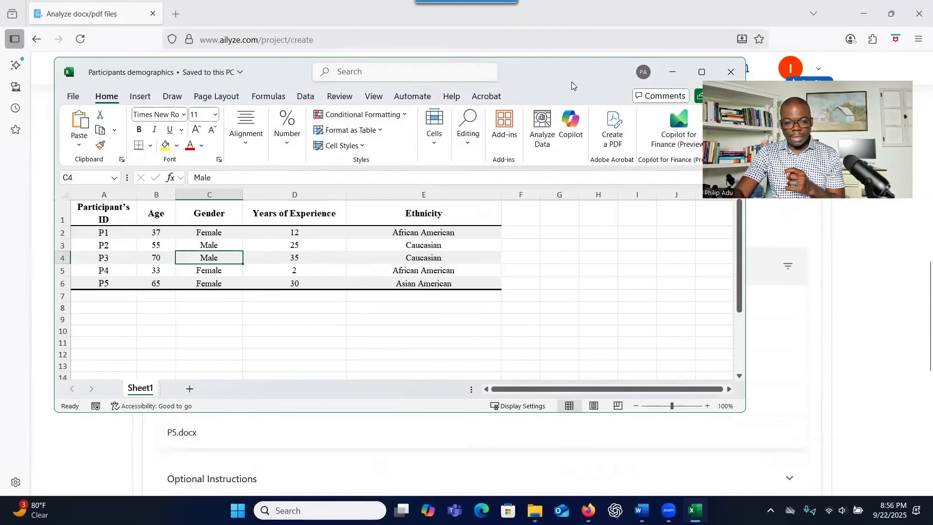
{"action": "left_click_drag", "start_coordinate": [275, 69], "coordinate": [582, 73]}
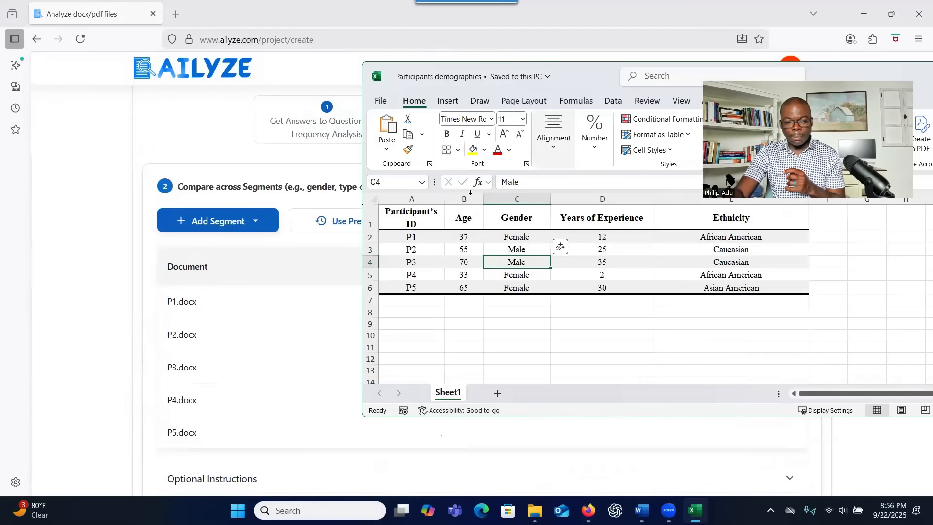
Compare the IDs in the workbook's Participant's ID column with the names of the uploaded documents in AILYZE
{"action": "left_click", "coordinate": [419, 237]}
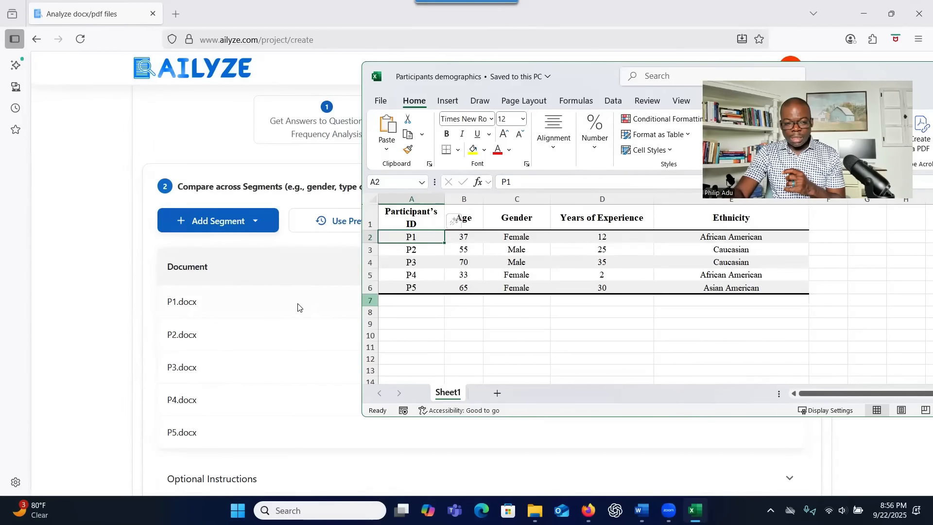
{"action": "left_click", "coordinate": [189, 303]}
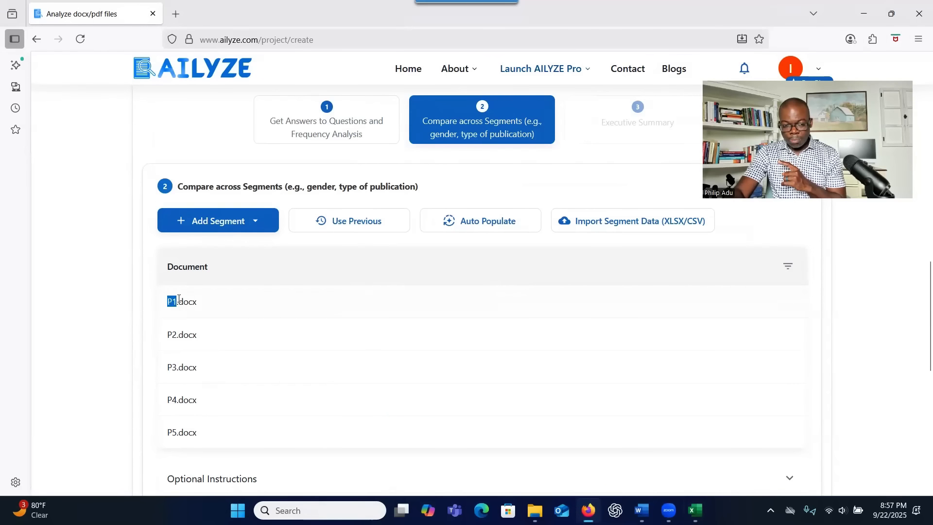
{"action": "left_click_drag", "start_coordinate": [184, 340], "coordinate": [186, 337]}
{"action": "left_click", "coordinate": [695, 510]}
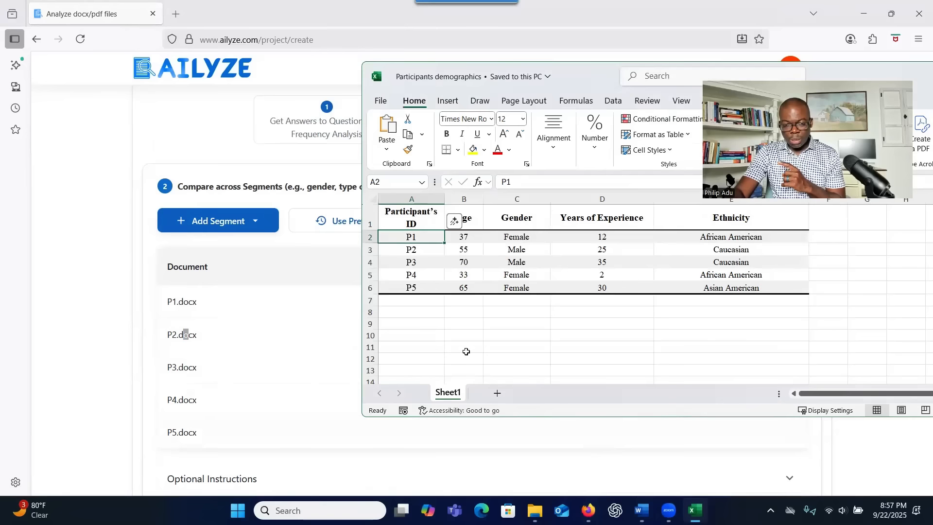
{"action": "left_click", "coordinate": [411, 250]}
{"action": "left_click", "coordinate": [410, 263]}
{"action": "left_click", "coordinate": [411, 277]}
{"action": "left_click", "coordinate": [417, 248]}
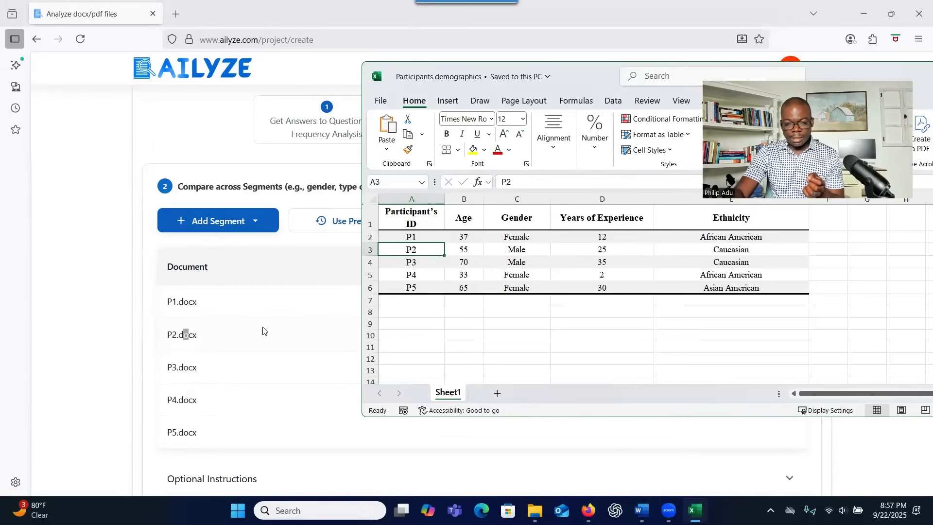
{"action": "left_click", "coordinate": [407, 234]}
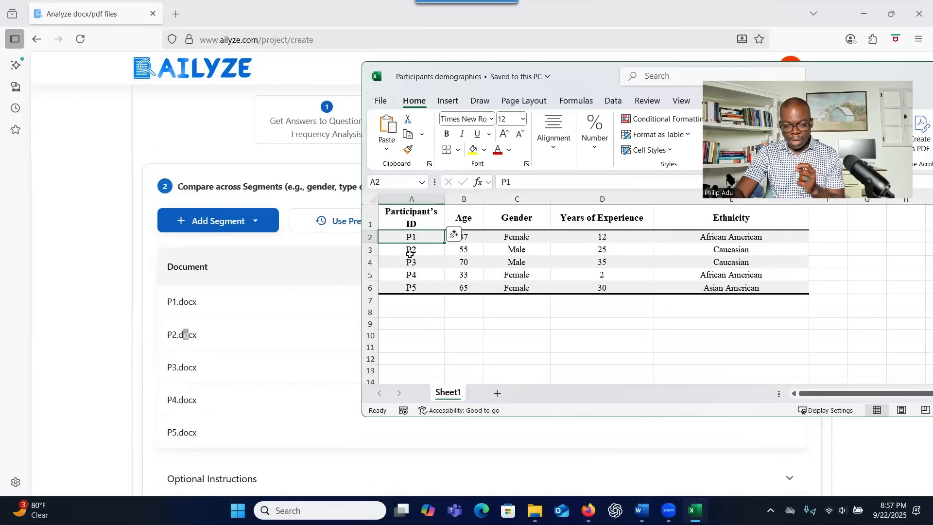
{"action": "left_click_drag", "start_coordinate": [409, 254], "coordinate": [410, 288]}
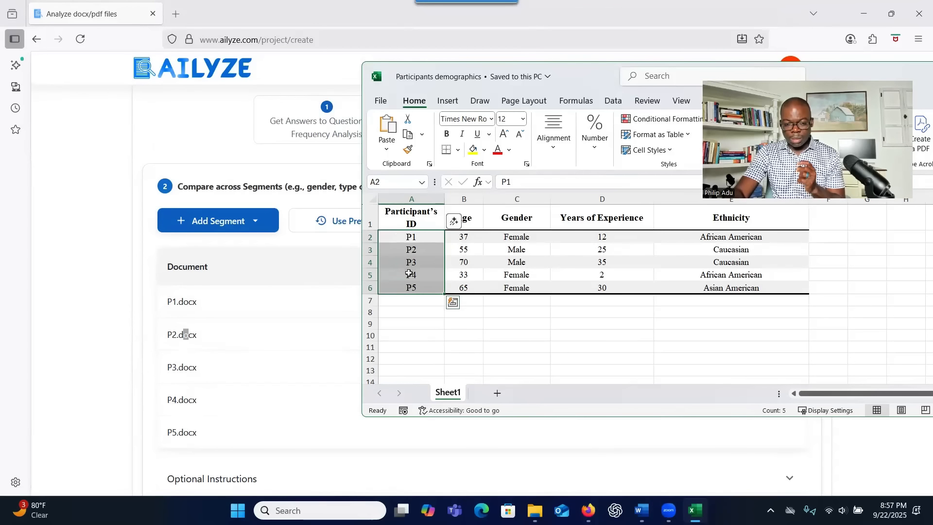
{"action": "left_click", "coordinate": [173, 301]}
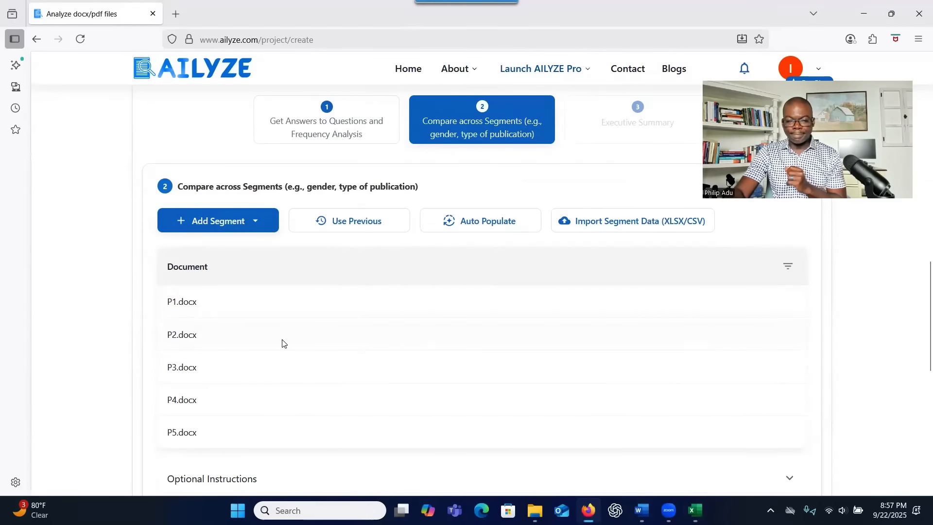
{"action": "key", "text": "alt+Tab"}
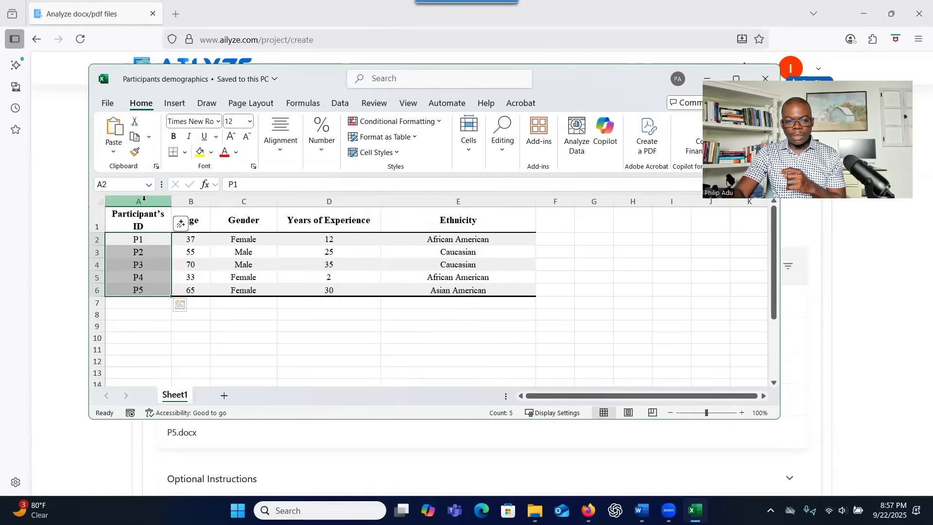
{"action": "left_click", "coordinate": [144, 198]}
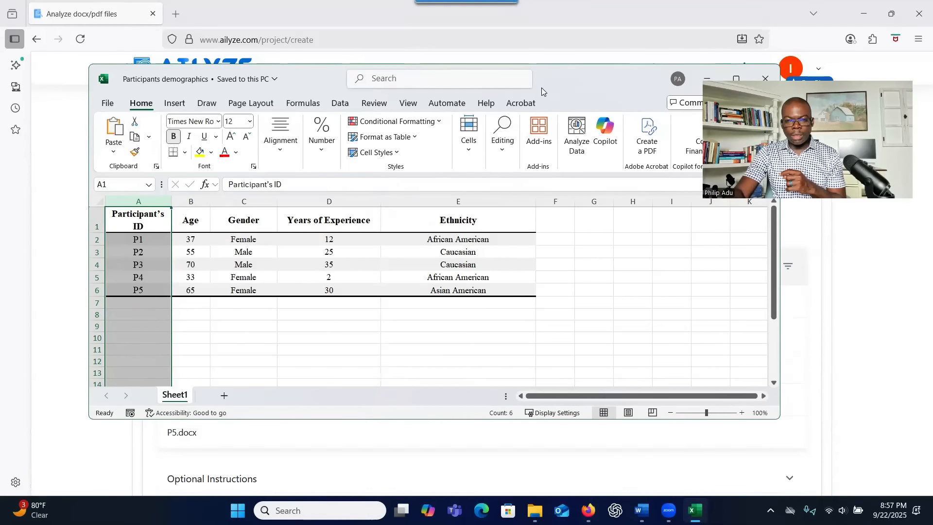
Close the workbook and import Participants demographics.xlsx as the segment data for the five documents
{"action": "left_click_drag", "start_coordinate": [541, 88], "coordinate": [448, 95]}
{"action": "left_click", "coordinate": [668, 91]}
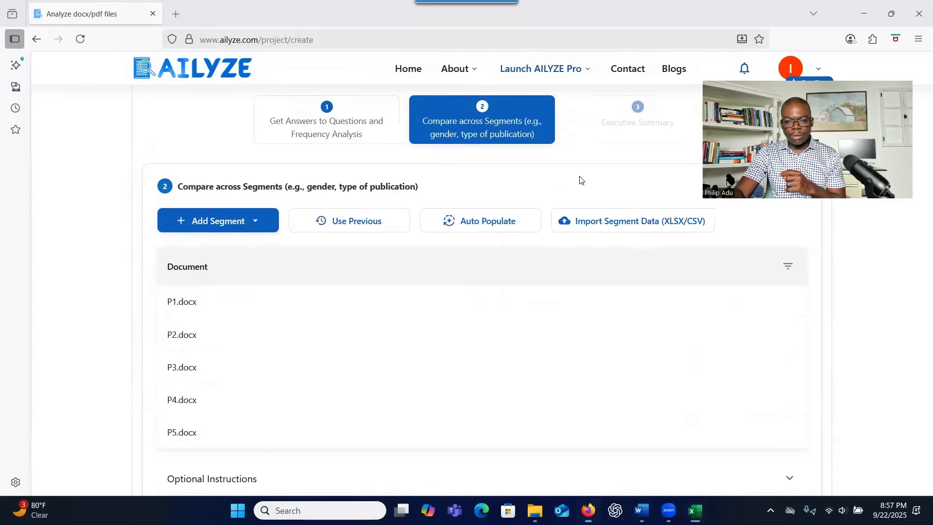
{"action": "left_click", "coordinate": [596, 228]}
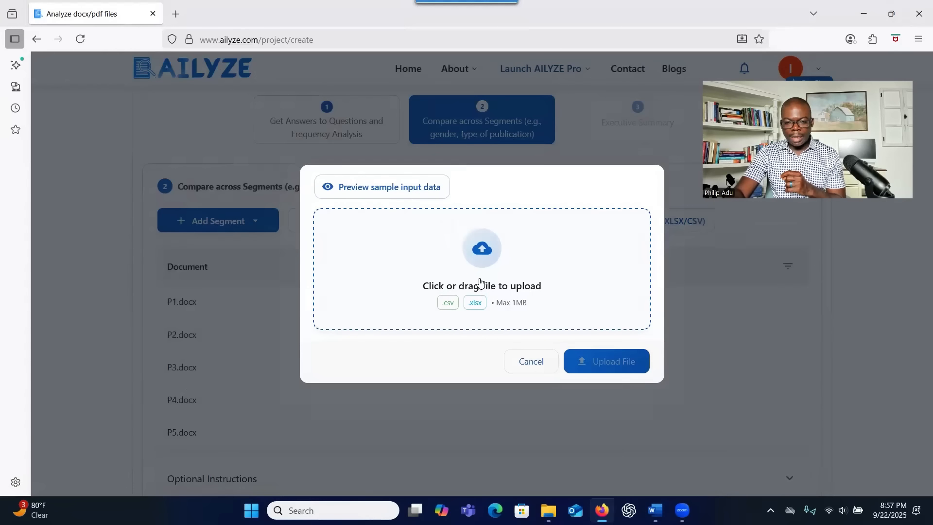
{"action": "left_click_drag", "start_coordinate": [930, 289], "coordinate": [562, 287]}
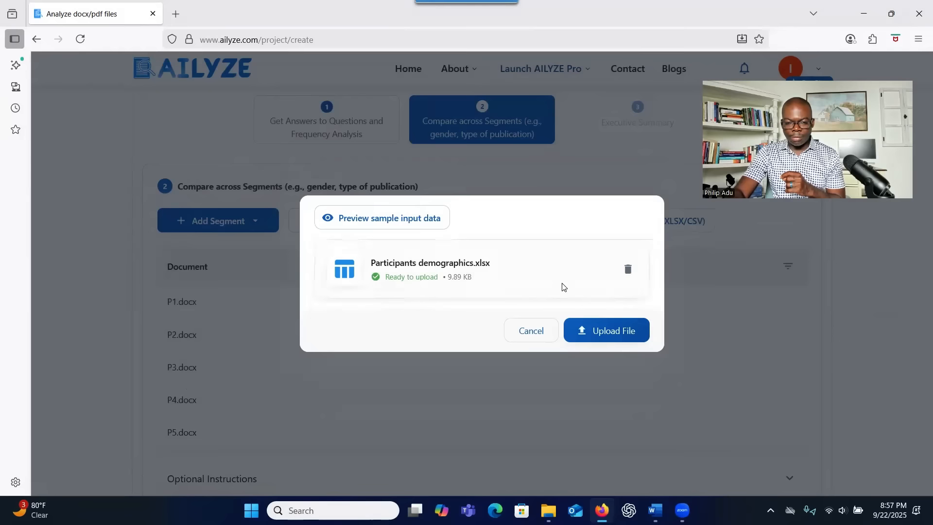
{"action": "left_click", "coordinate": [611, 332]}
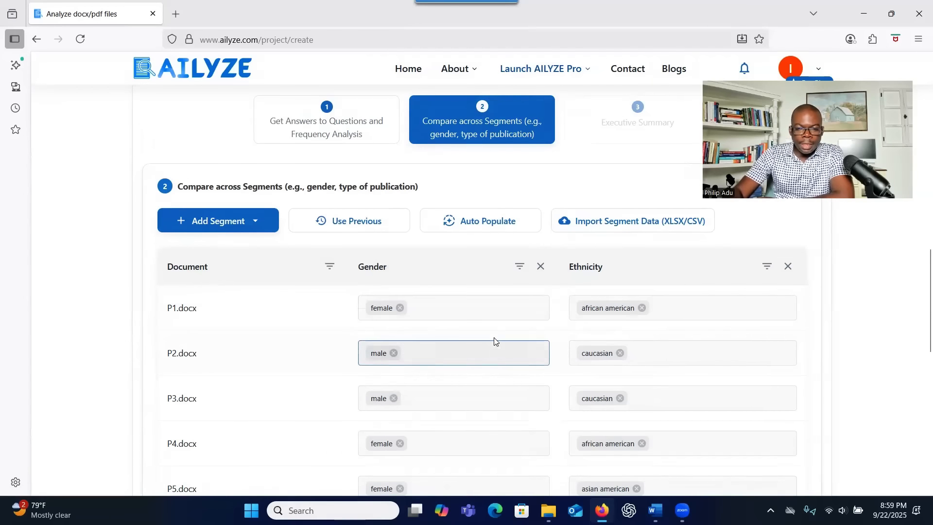
Check the imported Gender and Ethnicity values against each document from P1.docx to P5.docx
{"action": "scroll", "coordinate": [495, 343], "scroll_direction": "down", "scroll_amount": 2}
{"action": "scroll", "coordinate": [495, 341], "scroll_direction": "up", "scroll_amount": 2}
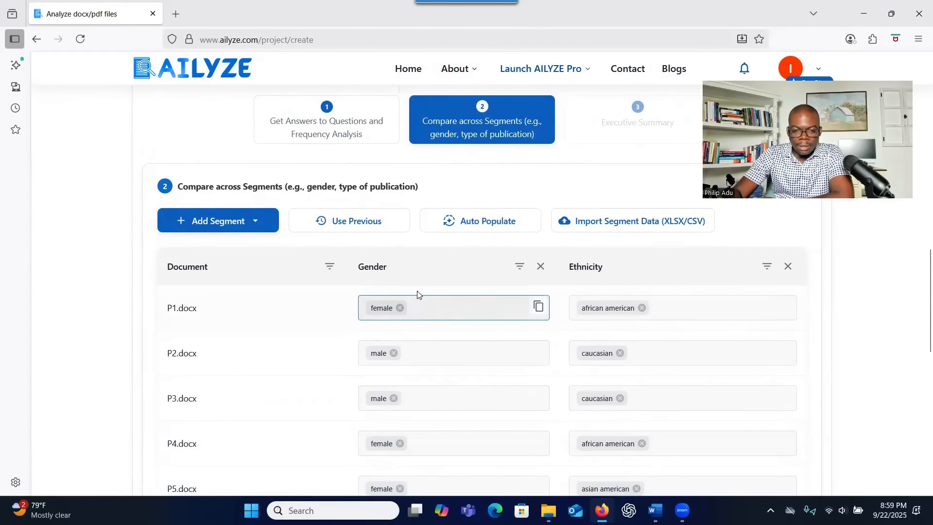
{"action": "scroll", "coordinate": [400, 366], "scroll_direction": "down", "scroll_amount": 1}
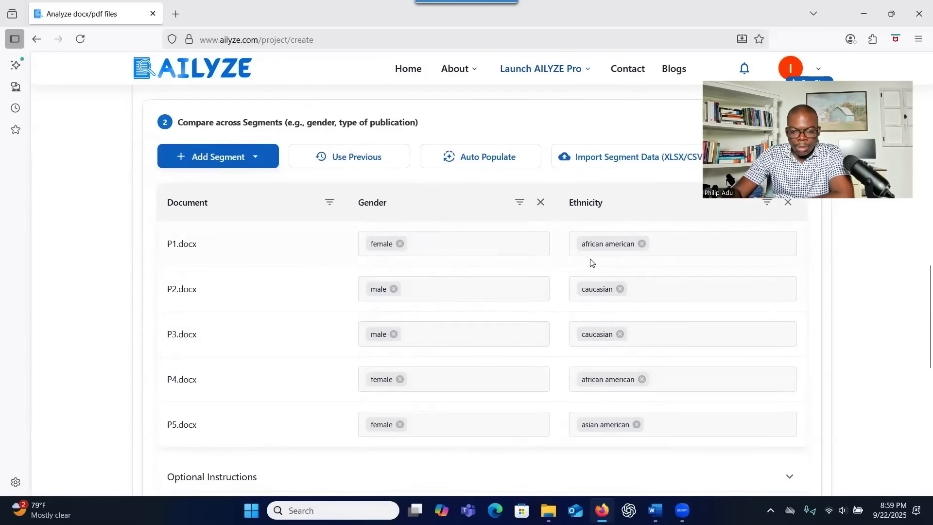
{"action": "scroll", "coordinate": [537, 398], "scroll_direction": "up", "scroll_amount": 1}
{"action": "scroll", "coordinate": [537, 398], "scroll_direction": "up", "scroll_amount": 2}
{"action": "scroll", "coordinate": [575, 413], "scroll_direction": "down", "scroll_amount": 3}
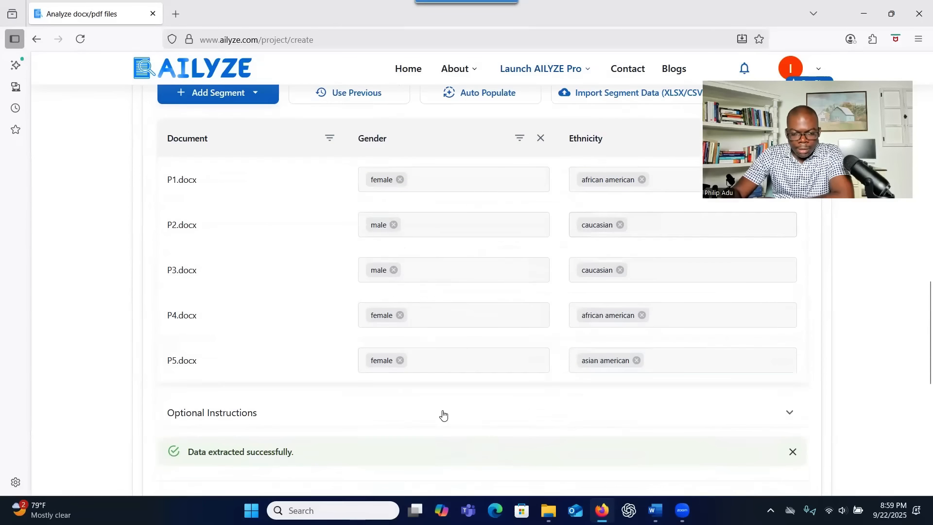
{"action": "scroll", "coordinate": [725, 403], "scroll_direction": "up", "scroll_amount": 3}
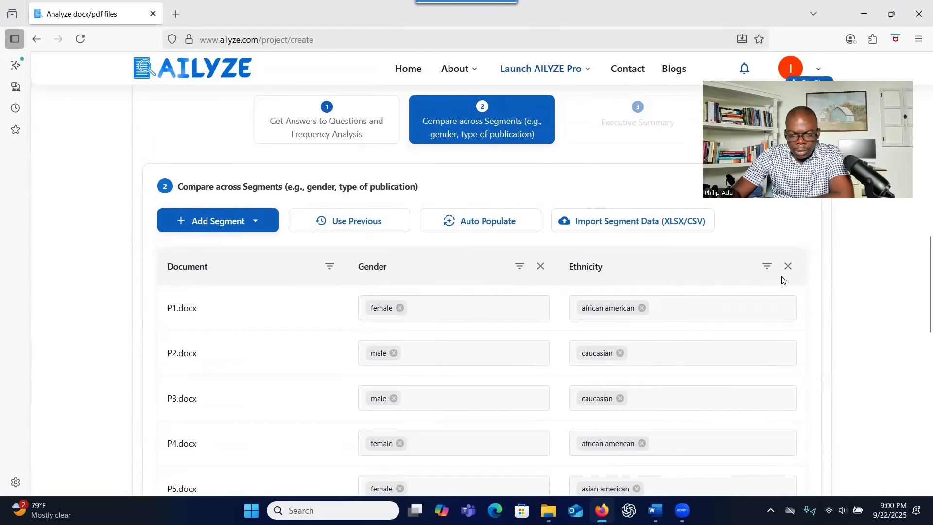
Review the whole segment comparison setup, including the segment columns and the optional instructions for comparing viewpoints across categories
{"action": "scroll", "coordinate": [685, 336], "scroll_direction": "down", "scroll_amount": 1}
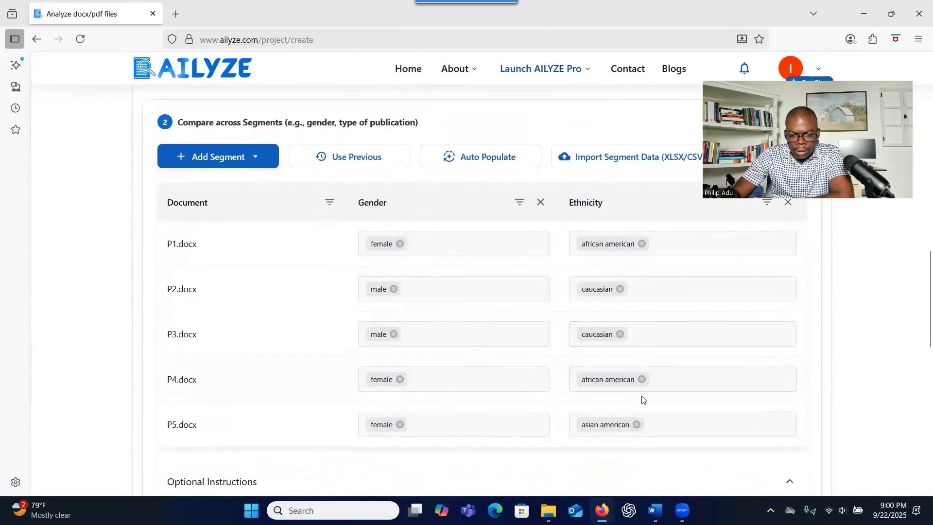
{"action": "scroll", "coordinate": [644, 398], "scroll_direction": "down", "scroll_amount": 1}
{"action": "scroll", "coordinate": [614, 358], "scroll_direction": "up", "scroll_amount": 3}
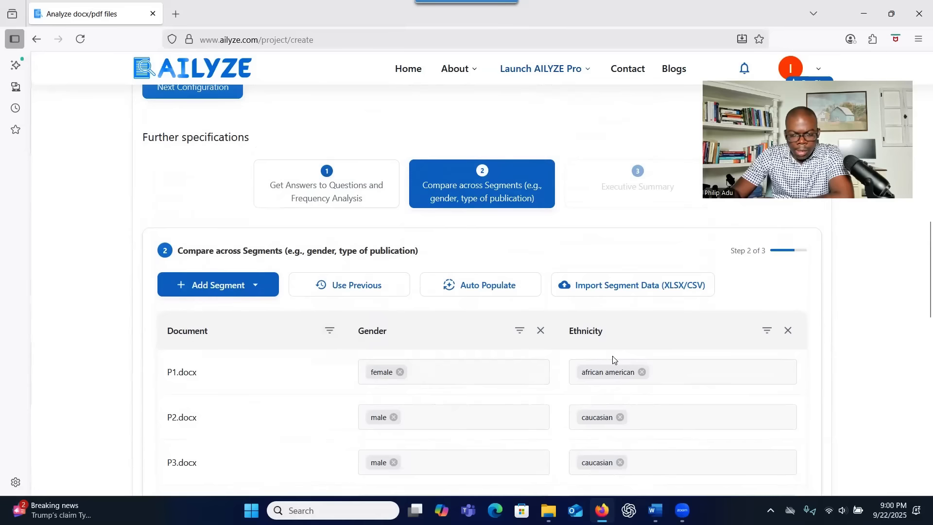
{"action": "scroll", "coordinate": [748, 343], "scroll_direction": "down", "scroll_amount": 3}
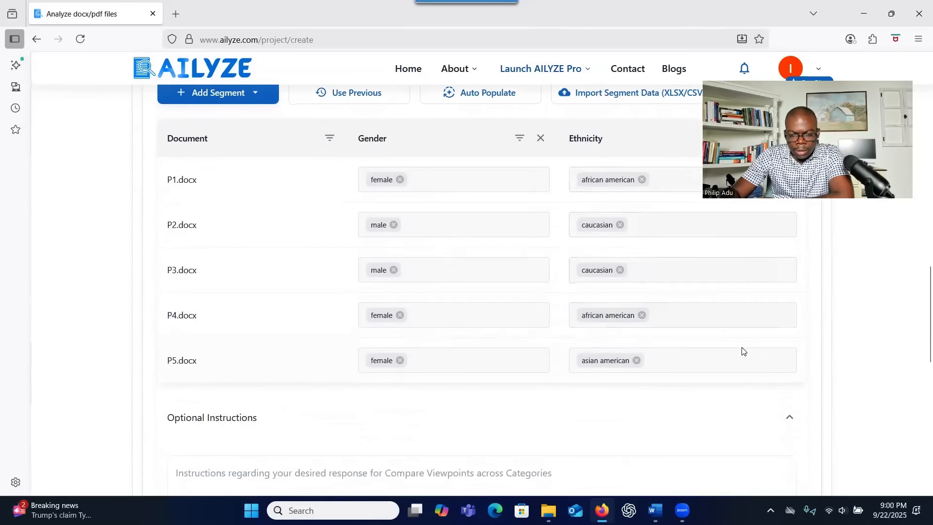
{"action": "scroll", "coordinate": [733, 358], "scroll_direction": "up", "scroll_amount": 1}
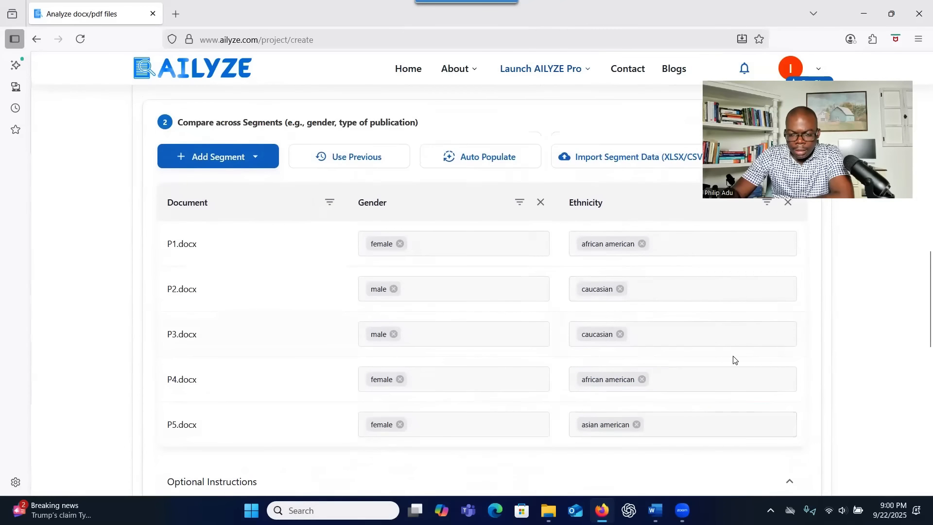
{"action": "scroll", "coordinate": [729, 398], "scroll_direction": "down", "scroll_amount": 6}
{"action": "scroll", "coordinate": [730, 395], "scroll_direction": "up", "scroll_amount": 8}
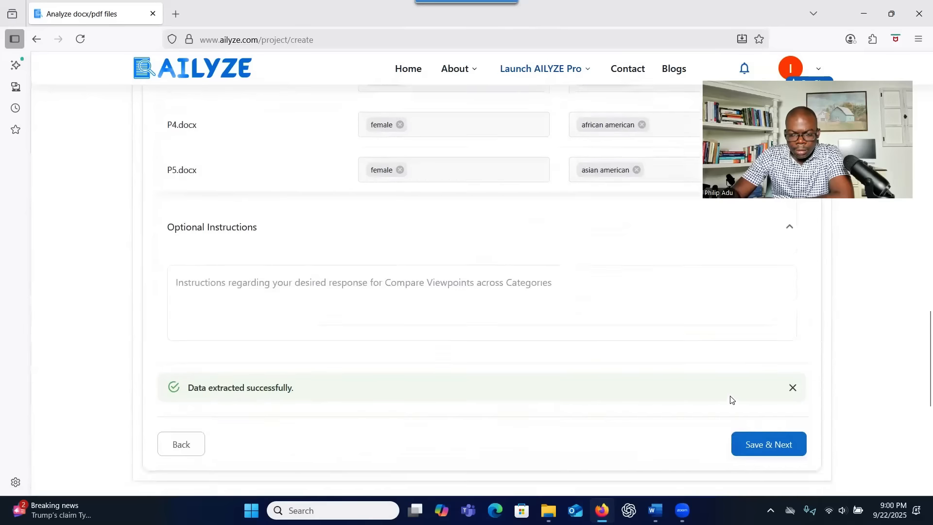
{"action": "scroll", "coordinate": [584, 293], "scroll_direction": "down", "scroll_amount": 2}
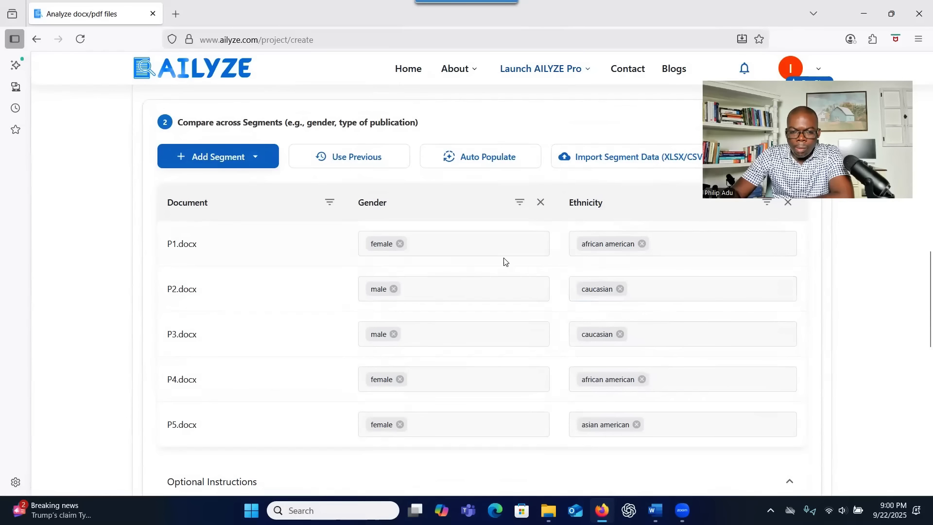
{"action": "scroll", "coordinate": [502, 260], "scroll_direction": "down", "scroll_amount": 1}
{"action": "scroll", "coordinate": [537, 277], "scroll_direction": "up", "scroll_amount": 1}
{"action": "scroll", "coordinate": [554, 350], "scroll_direction": "up", "scroll_amount": 3}
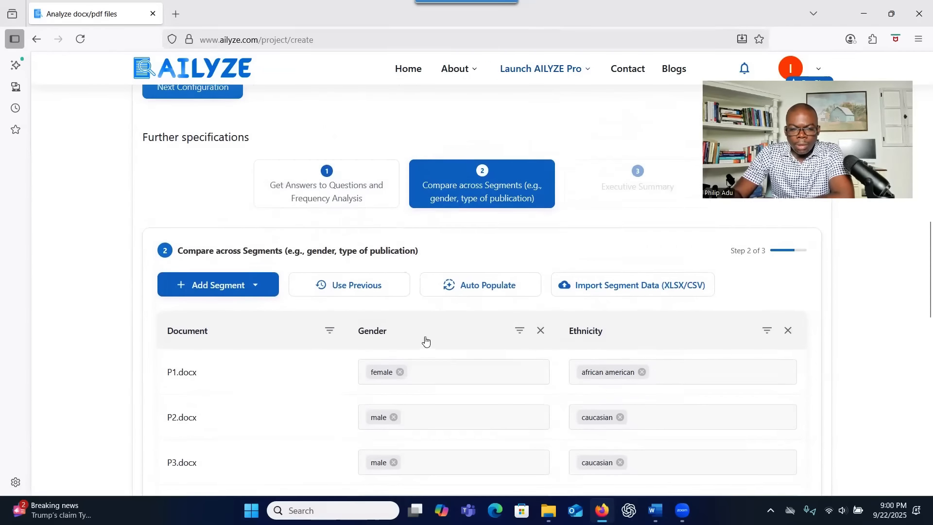
{"action": "scroll", "coordinate": [430, 335], "scroll_direction": "down", "scroll_amount": 1}
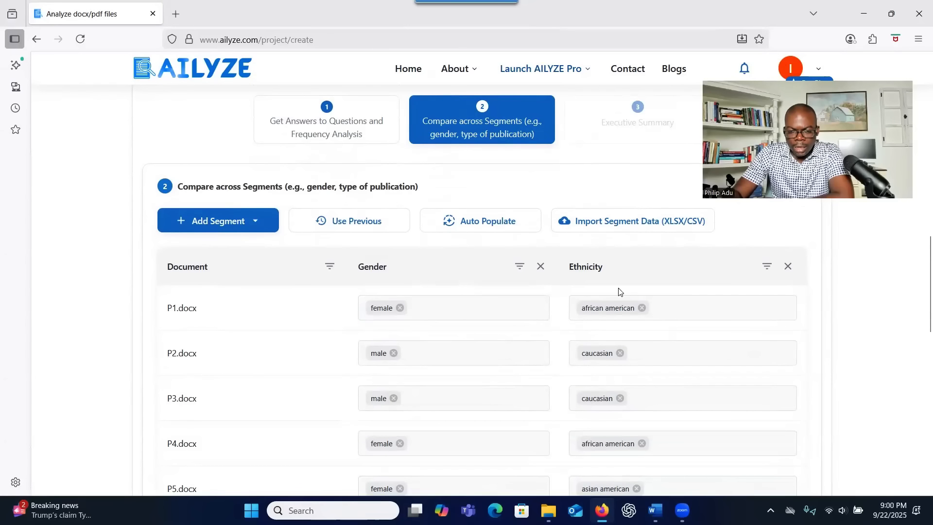
Switch to the Participants demographics workbook in Excel and examine the Age, Years of Experience and Ethnicity columns
{"action": "key", "text": "alt+Tab"}
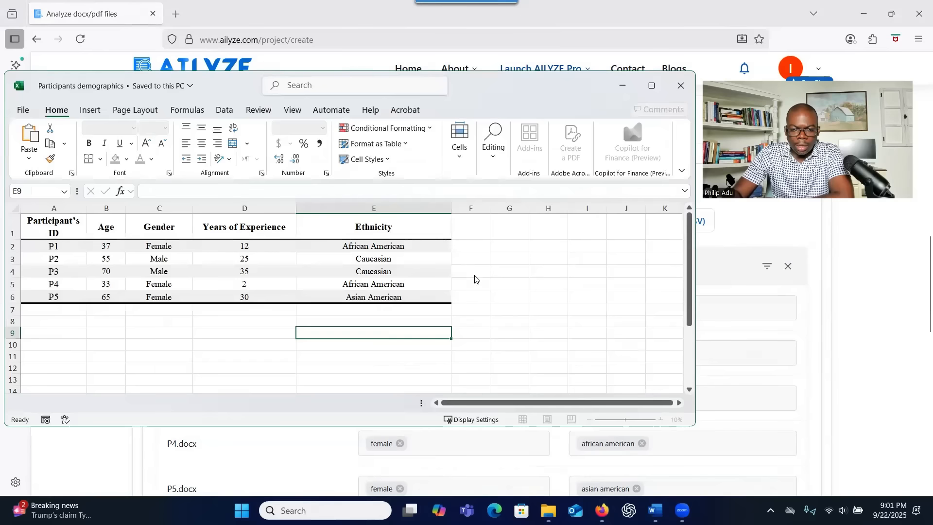
{"action": "mouse_move", "coordinate": [653, 88]}
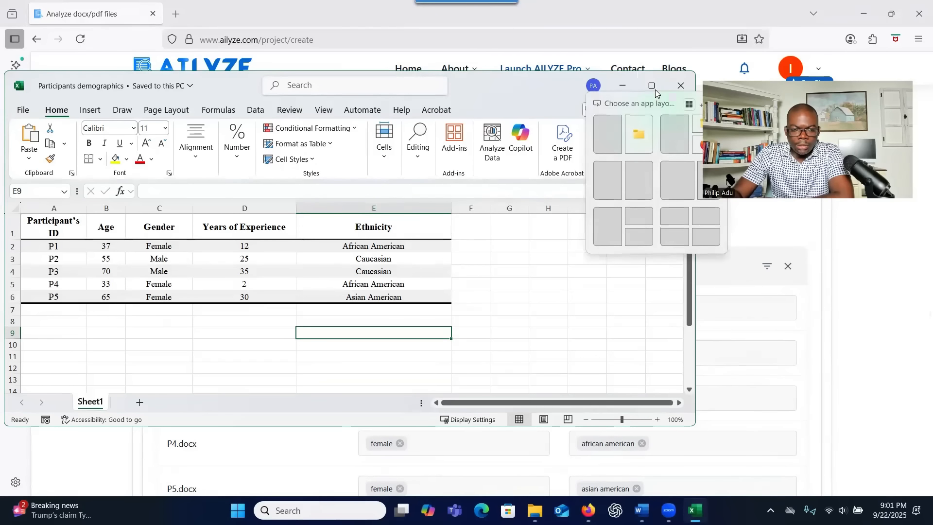
{"action": "left_click", "coordinate": [653, 86]}
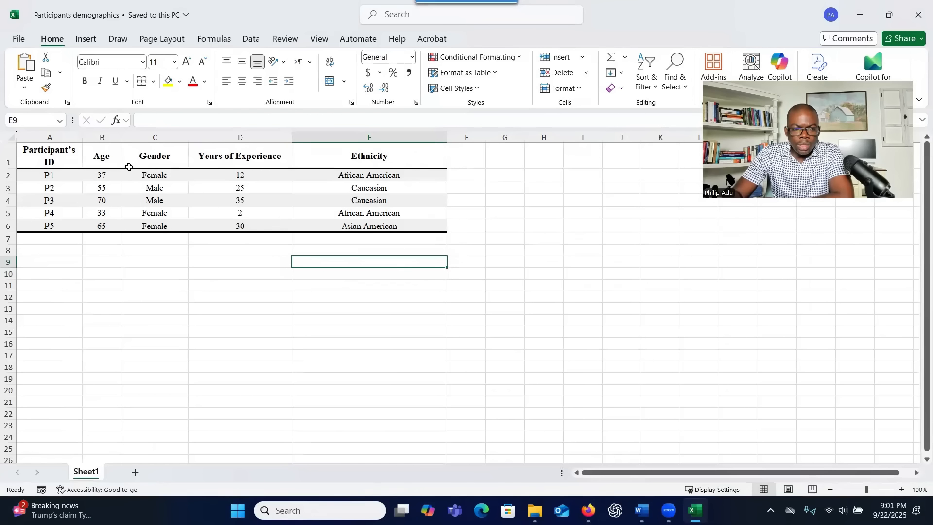
{"action": "left_click_drag", "start_coordinate": [105, 176], "coordinate": [104, 229]}
{"action": "left_click_drag", "start_coordinate": [219, 177], "coordinate": [217, 228]}
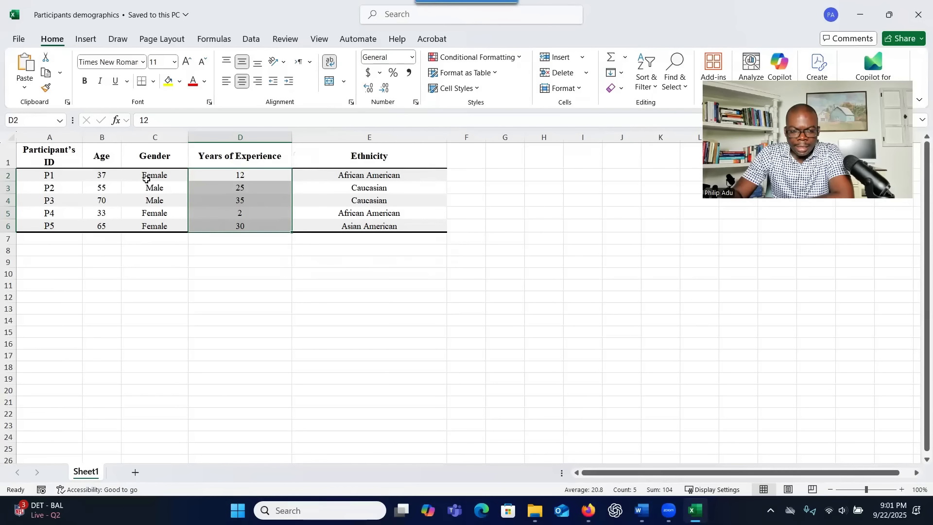
{"action": "left_click_drag", "start_coordinate": [101, 175], "coordinate": [101, 226]}
{"action": "left_click_drag", "start_coordinate": [370, 175], "coordinate": [370, 226]}
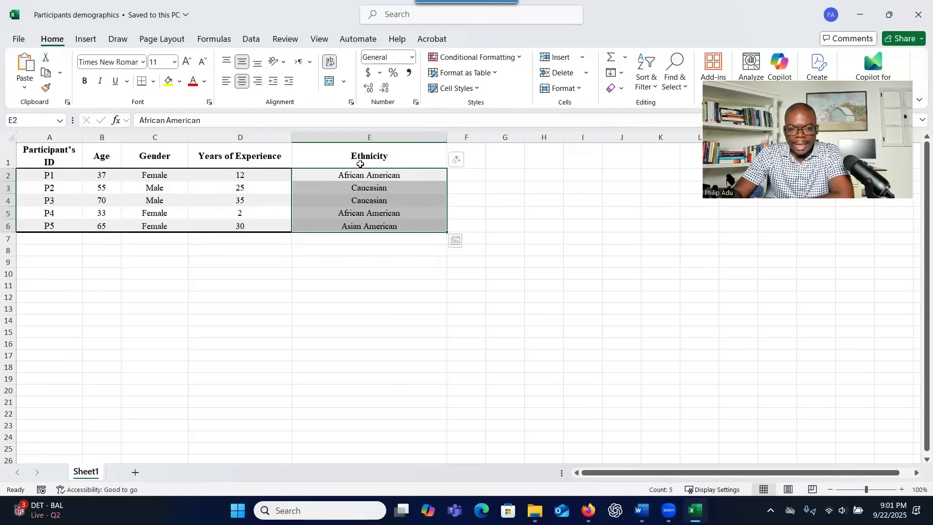
Return to AILYZE, save the Gender and Ethnicity segments without optional instructions, and continue to the Executive Summary configuration
{"action": "left_click", "coordinate": [860, 14]}
{"action": "scroll", "coordinate": [561, 305], "scroll_direction": "down", "scroll_amount": 1}
{"action": "scroll", "coordinate": [561, 305], "scroll_direction": "down", "scroll_amount": 5}
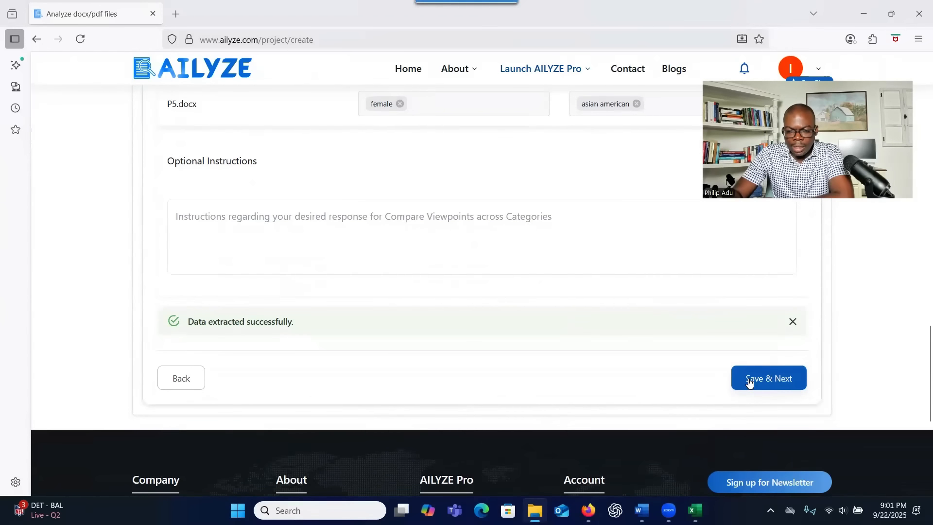
{"action": "left_click", "coordinate": [750, 380]}
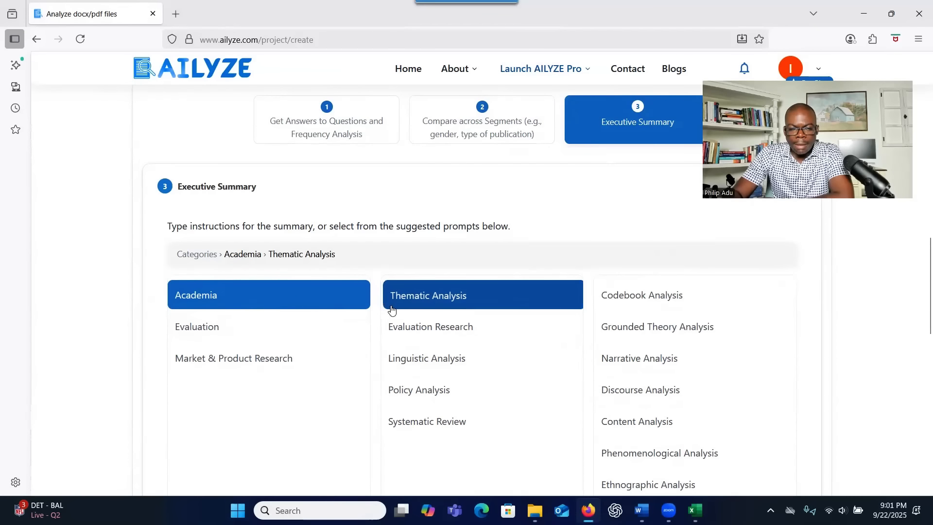
Examine the suggested prompt categories under Academia and Thematic Analysis and read the default executive summary instructions
{"action": "scroll", "coordinate": [499, 329], "scroll_direction": "down", "scroll_amount": 1}
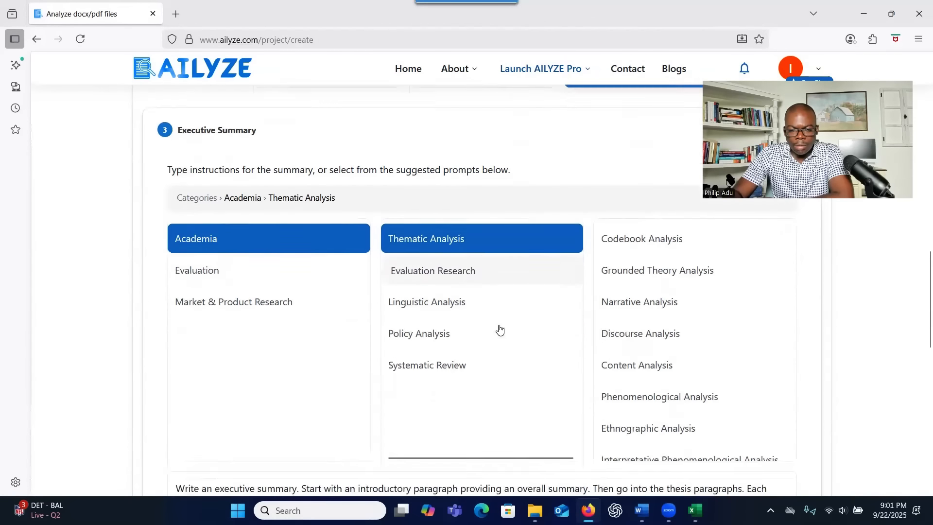
{"action": "scroll", "coordinate": [499, 330], "scroll_direction": "down", "scroll_amount": 1}
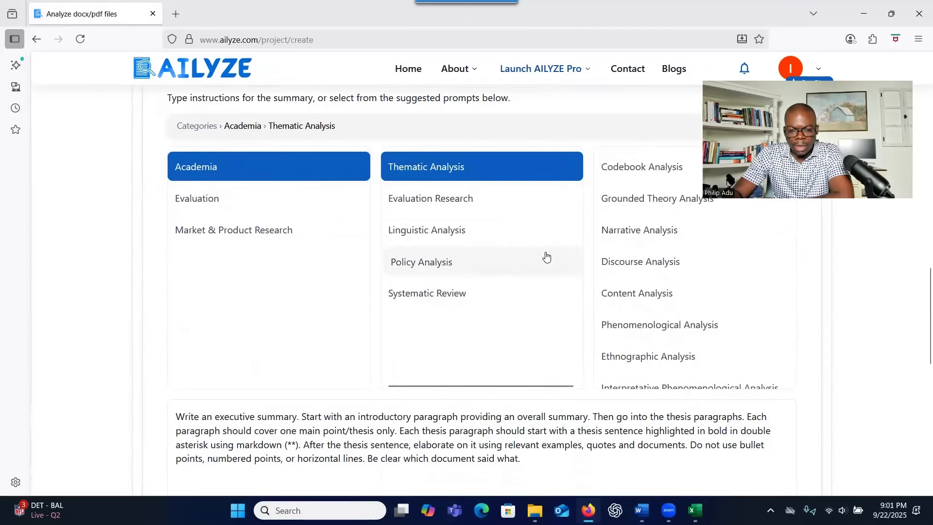
{"action": "scroll", "coordinate": [547, 256], "scroll_direction": "up", "scroll_amount": 2}
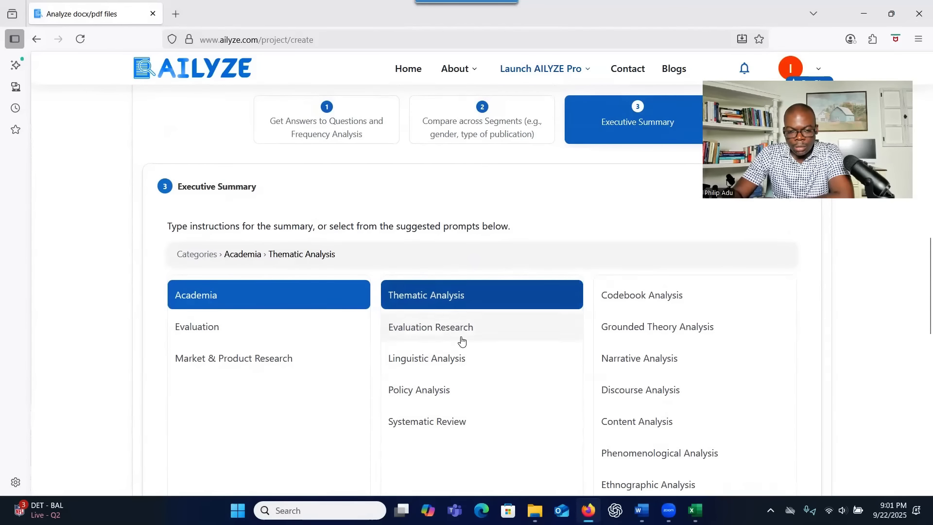
{"action": "scroll", "coordinate": [602, 303], "scroll_direction": "down", "scroll_amount": 2}
{"action": "scroll", "coordinate": [536, 358], "scroll_direction": "down", "scroll_amount": 6}
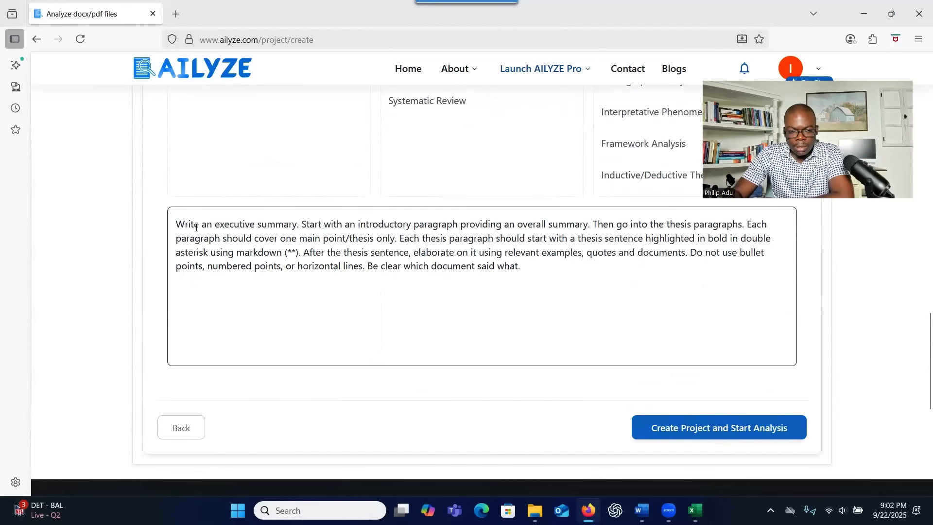
{"action": "scroll", "coordinate": [400, 261], "scroll_direction": "up", "scroll_amount": 3}
{"action": "scroll", "coordinate": [404, 272], "scroll_direction": "down", "scroll_amount": 1}
{"action": "left_click", "coordinate": [436, 317]}
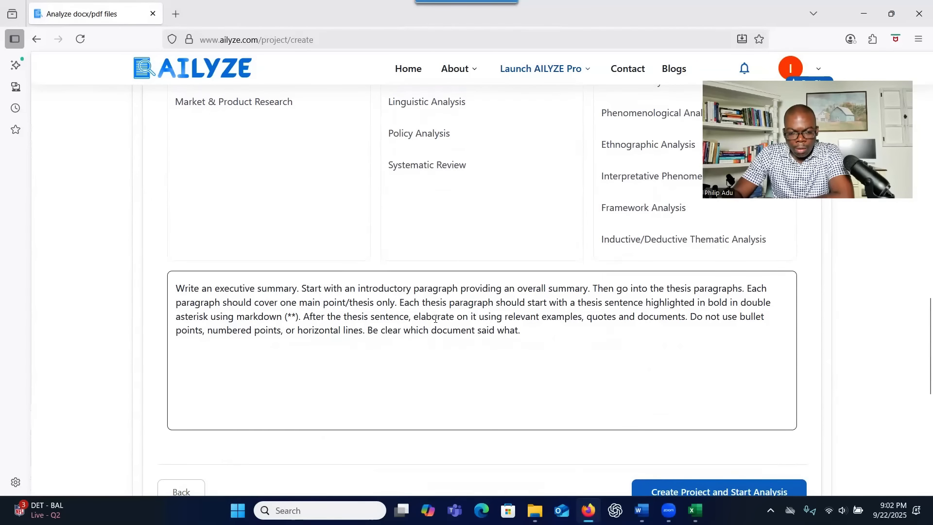
{"action": "scroll", "coordinate": [370, 317], "scroll_direction": "up", "scroll_amount": 5}
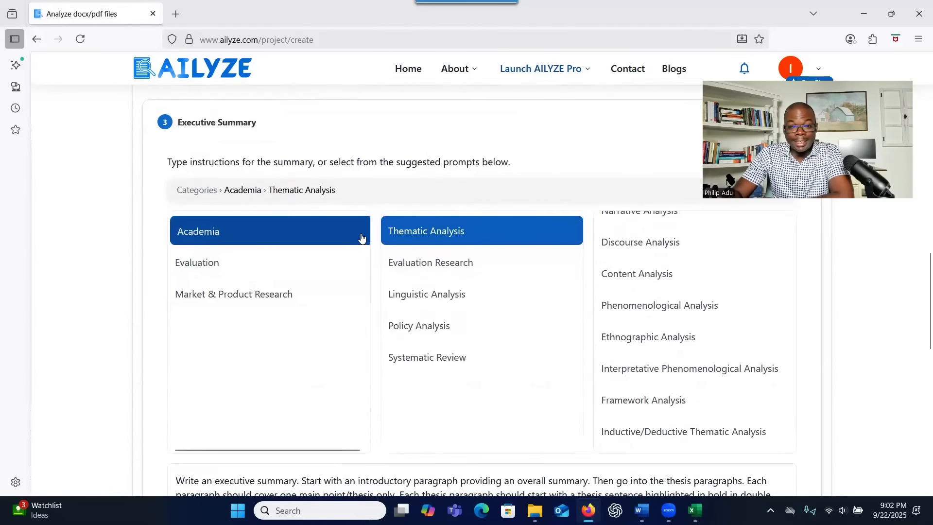
Create the project with the default executive summary instructions and start the analysis, dismissing the start notice
{"action": "scroll", "coordinate": [450, 241], "scroll_direction": "down", "scroll_amount": 7}
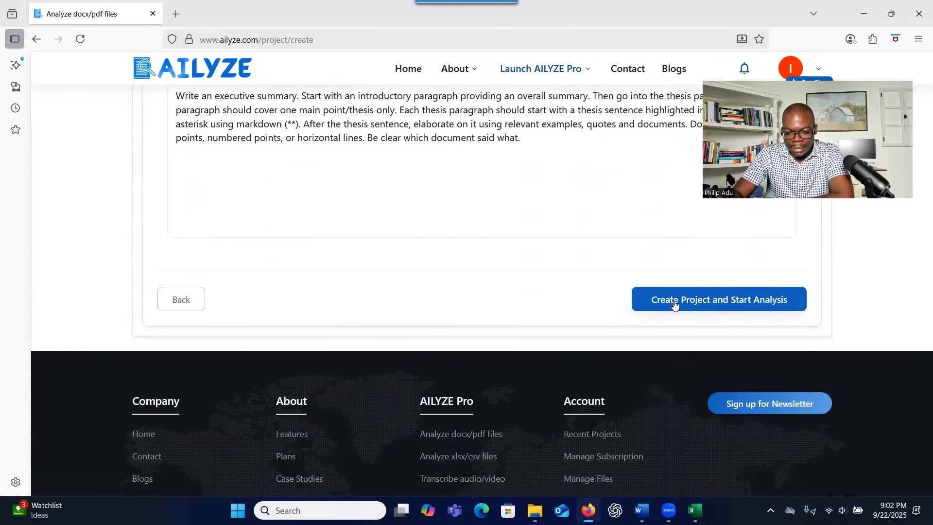
{"action": "left_click", "coordinate": [675, 304]}
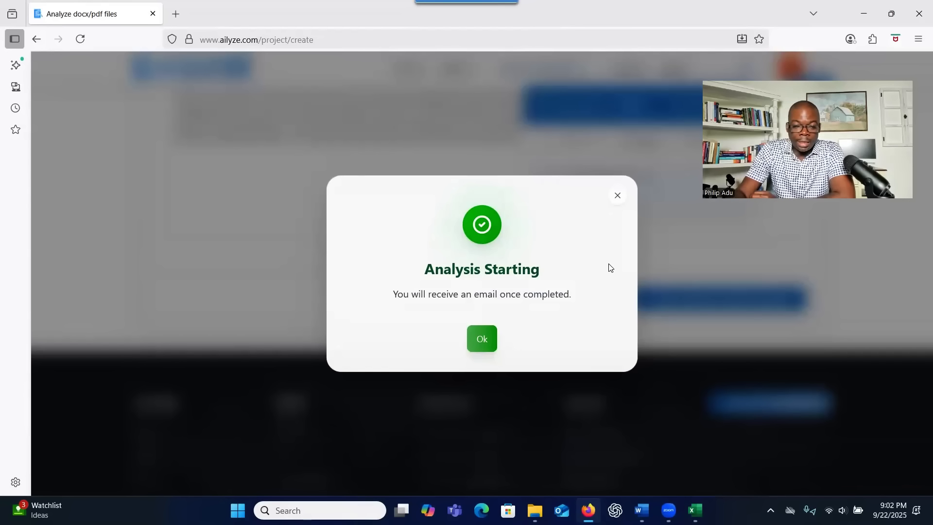
{"action": "left_click", "coordinate": [480, 341]}
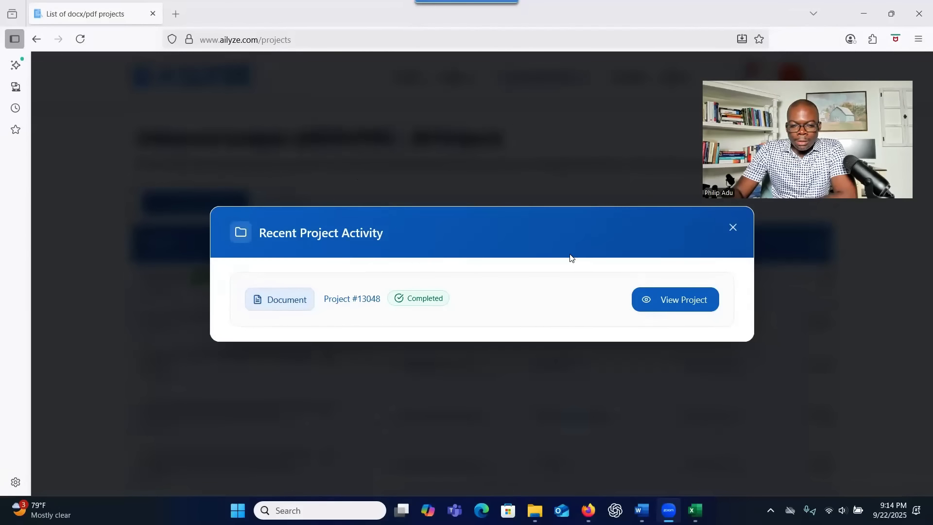
View the completed physician burnout project, and return to the list of all docx/pdf analysis projects
{"action": "left_click", "coordinate": [676, 300]}
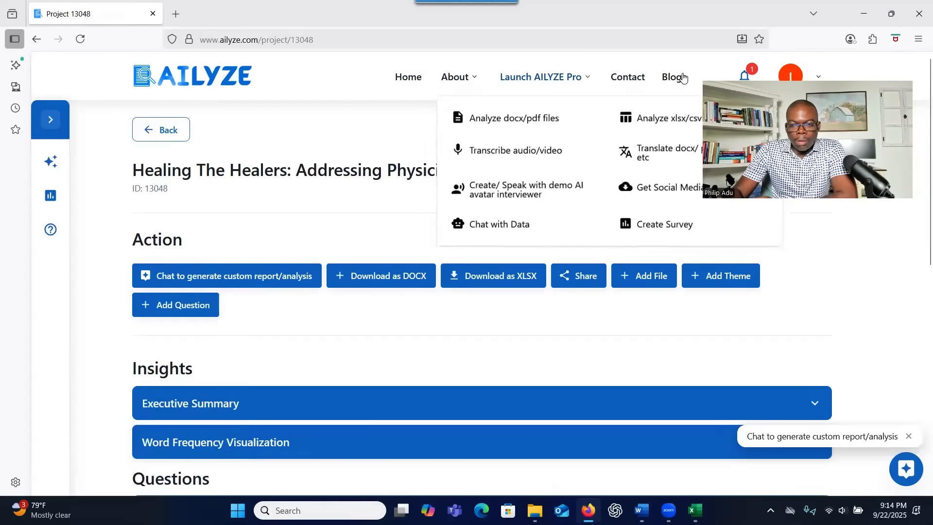
{"action": "left_click", "coordinate": [530, 77]}
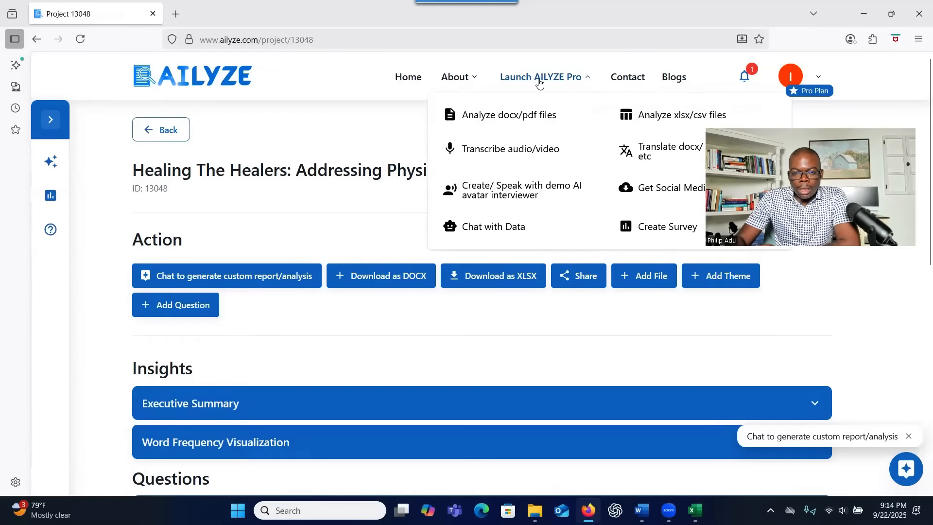
{"action": "left_click", "coordinate": [533, 120]}
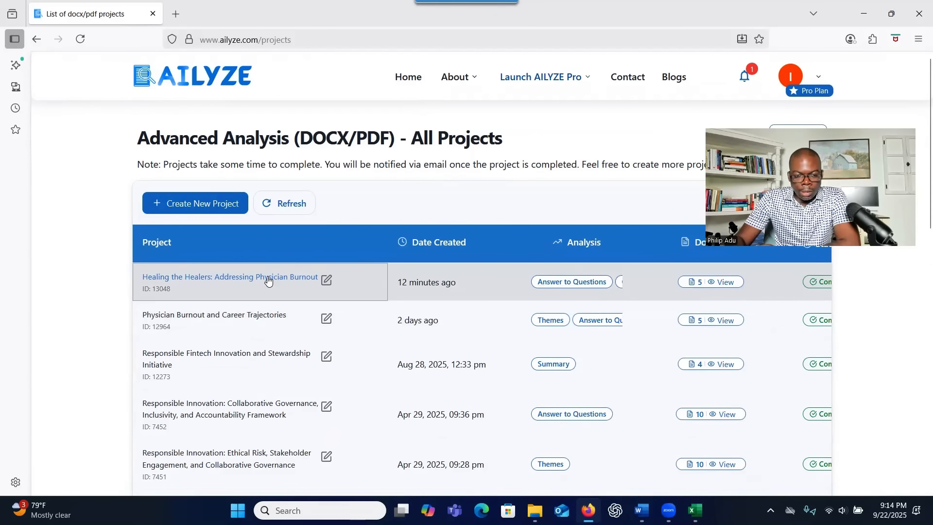
Open the Healing the Healers: Addressing Physician Burnout project, view its custom report chat, and close the chat without sending a message
{"action": "left_click", "coordinate": [268, 280]}
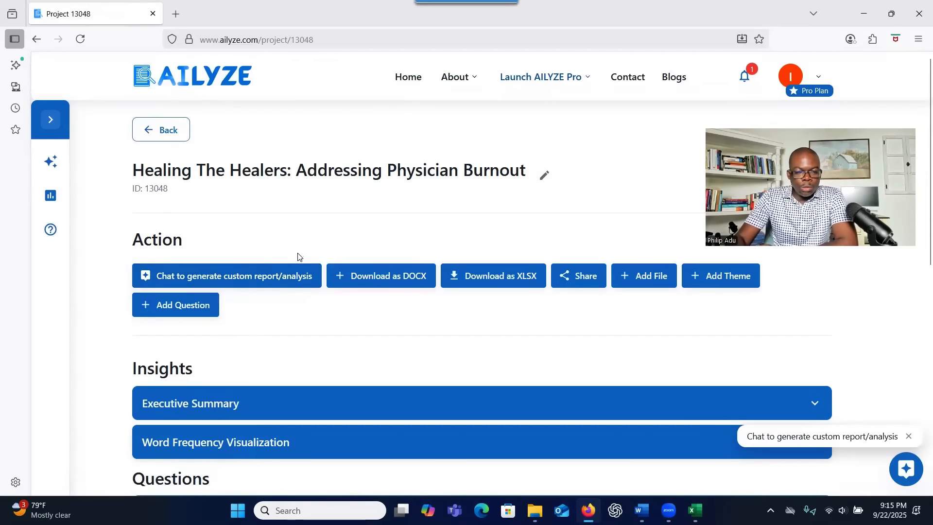
{"action": "scroll", "coordinate": [254, 238], "scroll_direction": "down", "scroll_amount": 1}
{"action": "scroll", "coordinate": [254, 235], "scroll_direction": "up", "scroll_amount": 1}
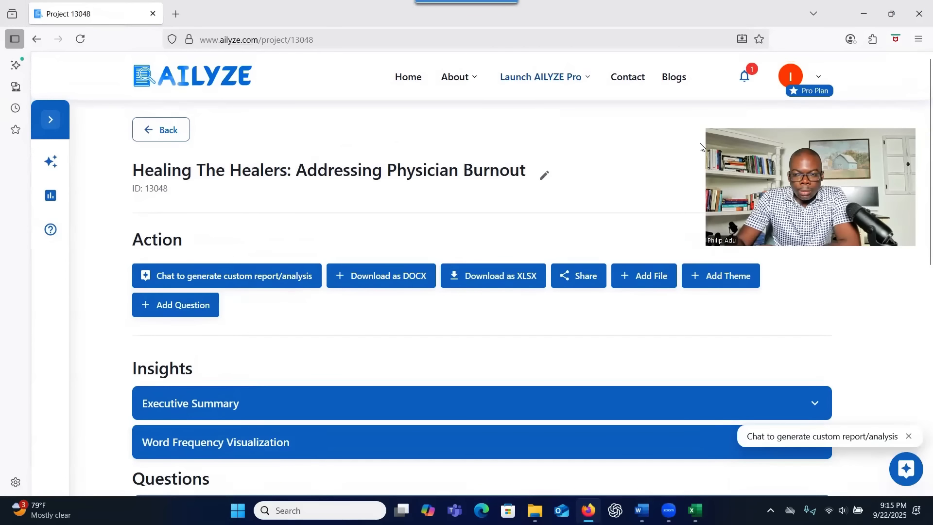
{"action": "left_click", "coordinate": [240, 280]}
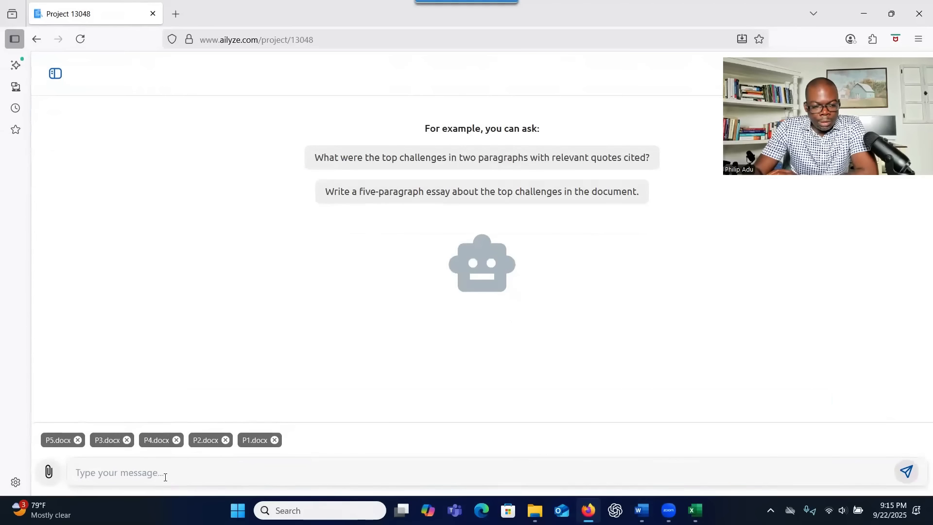
{"action": "left_click", "coordinate": [133, 470]}
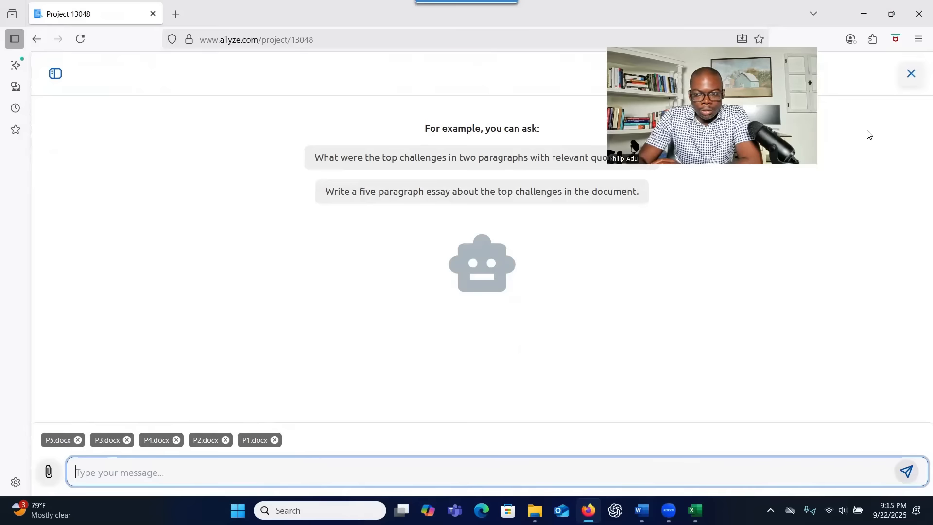
{"action": "left_click", "coordinate": [911, 77]}
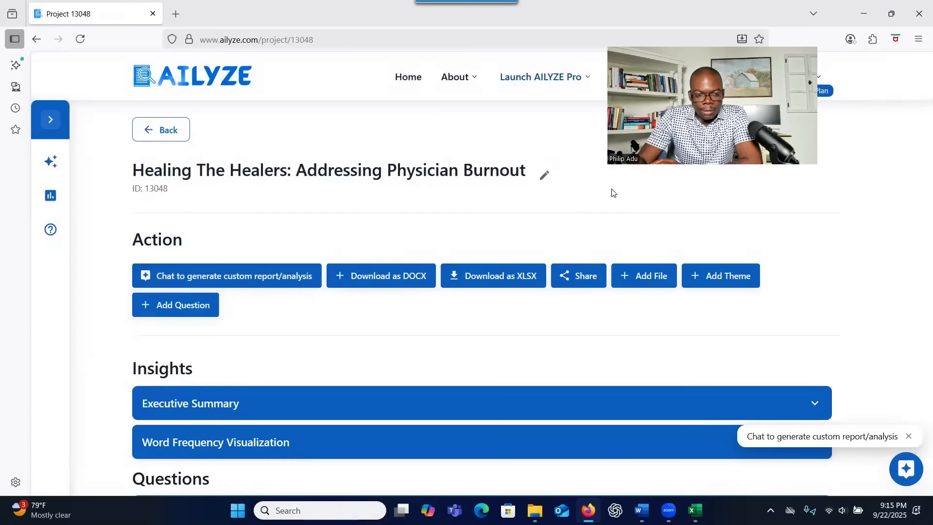
Expand the Executive Summary and read through its causes of burnout and strategies to reduce burnout
{"action": "scroll", "coordinate": [293, 321], "scroll_direction": "down", "scroll_amount": 1}
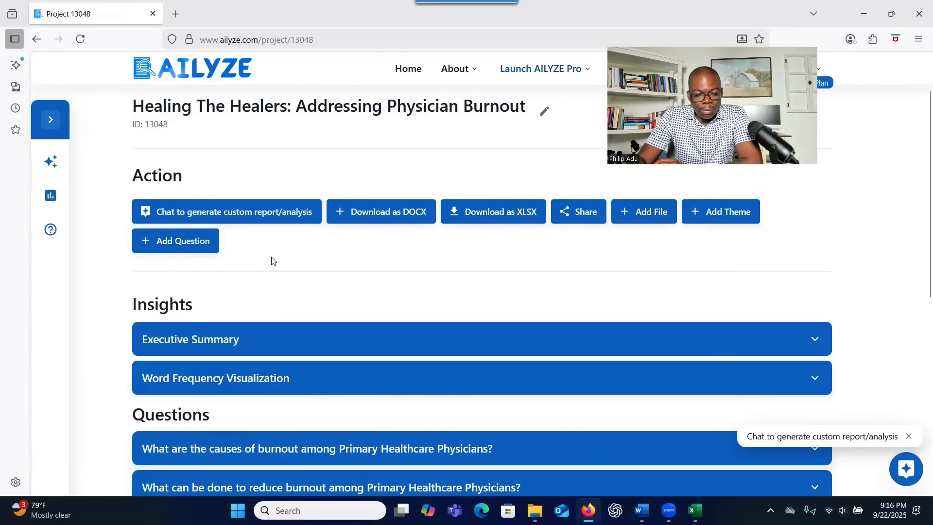
{"action": "scroll", "coordinate": [272, 261], "scroll_direction": "down", "scroll_amount": 1}
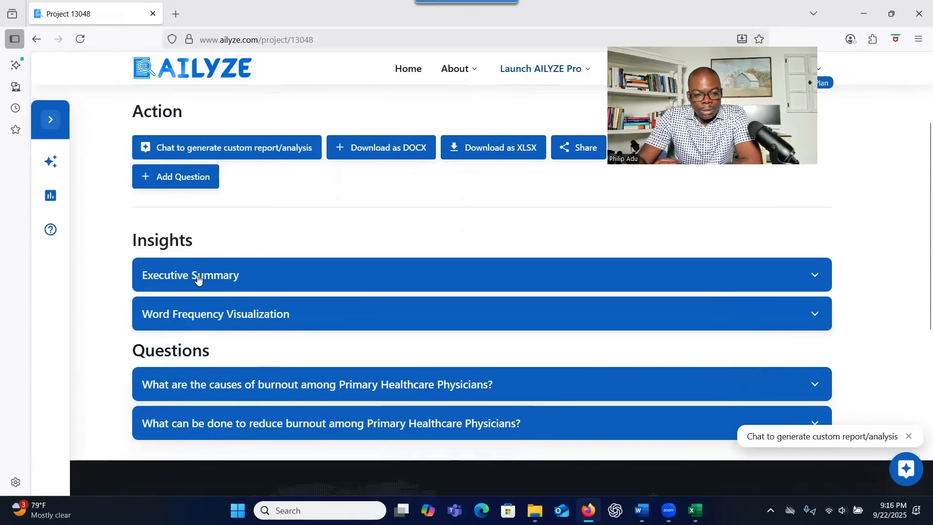
{"action": "left_click", "coordinate": [197, 277]}
{"action": "scroll", "coordinate": [227, 318], "scroll_direction": "down", "scroll_amount": 2}
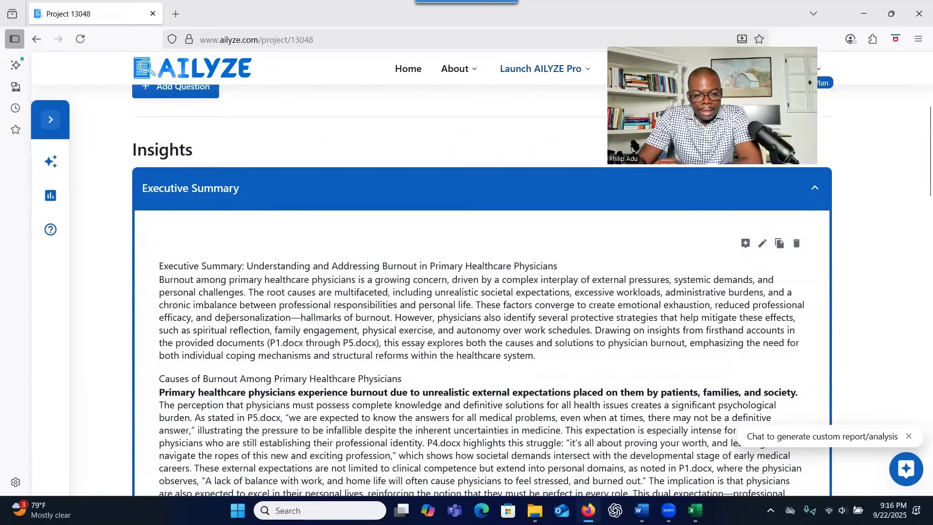
{"action": "scroll", "coordinate": [227, 314], "scroll_direction": "down", "scroll_amount": 2}
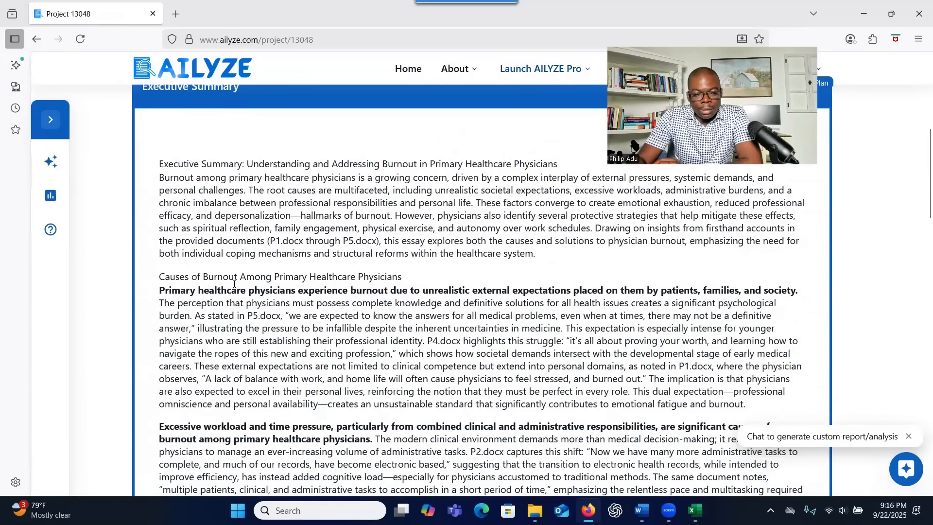
{"action": "scroll", "coordinate": [251, 316], "scroll_direction": "down", "scroll_amount": 1}
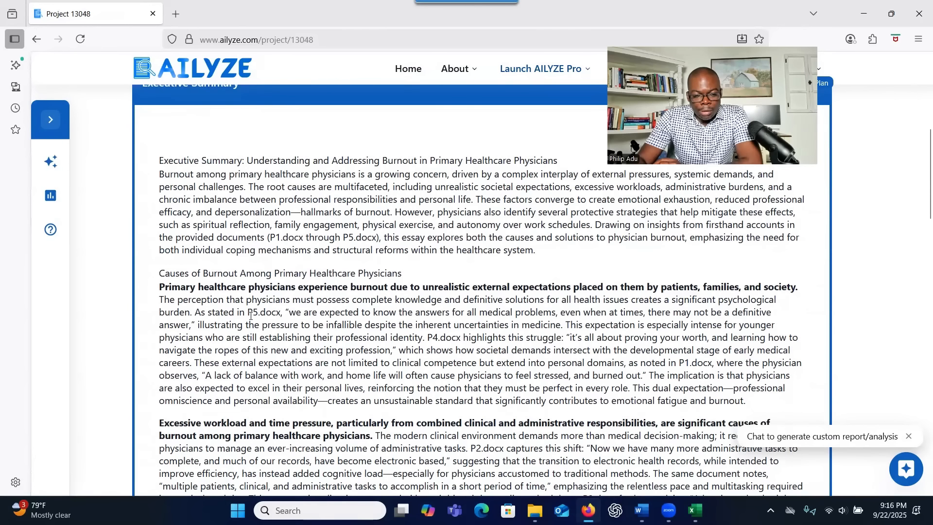
{"action": "scroll", "coordinate": [251, 316], "scroll_direction": "down", "scroll_amount": 8}
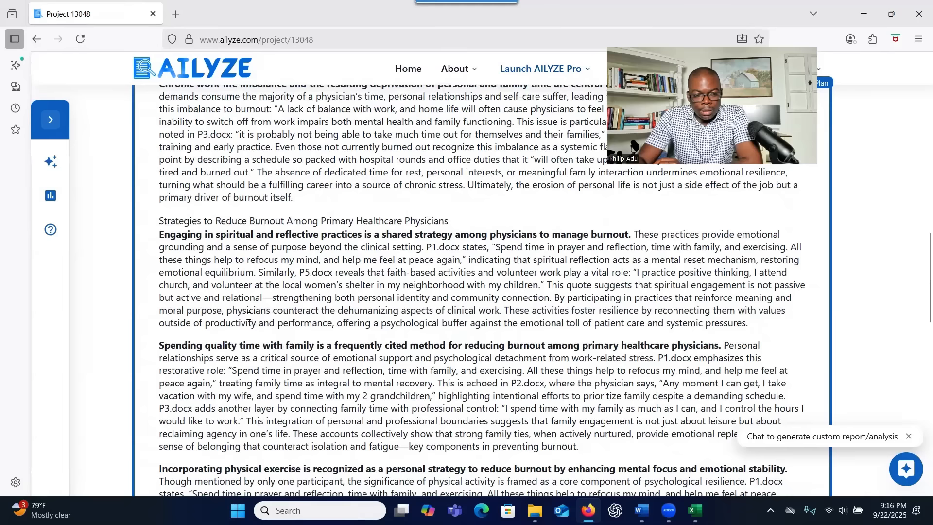
{"action": "scroll", "coordinate": [191, 314], "scroll_direction": "up", "scroll_amount": 5}
{"action": "scroll", "coordinate": [191, 313], "scroll_direction": "up", "scroll_amount": 4}
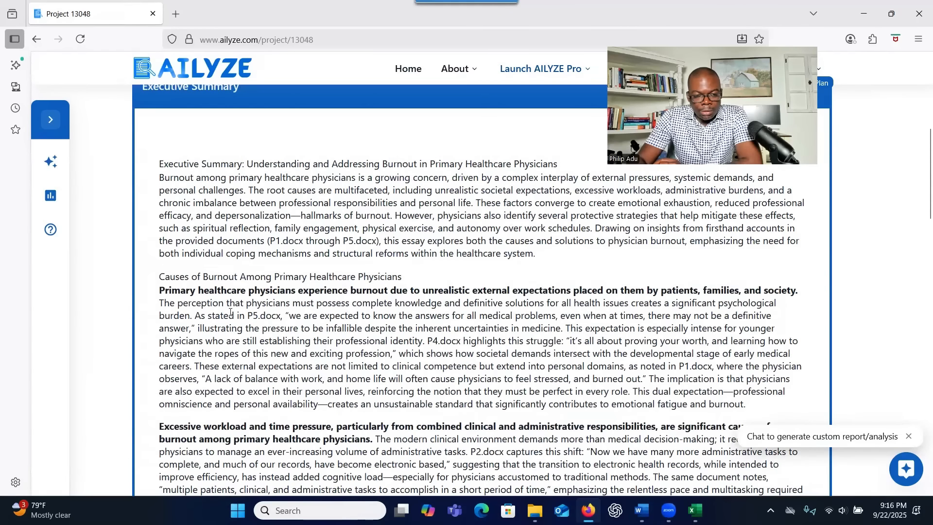
{"action": "scroll", "coordinate": [243, 315], "scroll_direction": "down", "scroll_amount": 2}
{"action": "scroll", "coordinate": [234, 331], "scroll_direction": "down", "scroll_amount": 2}
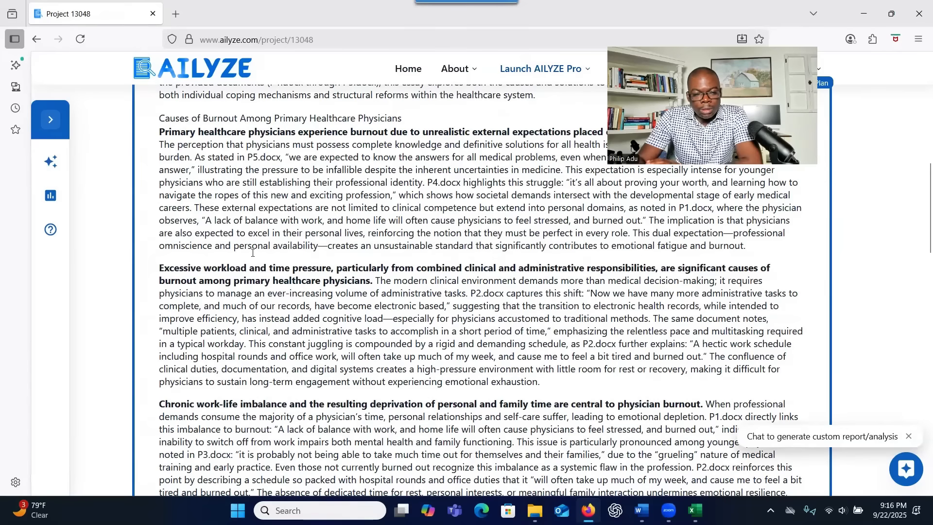
{"action": "scroll", "coordinate": [255, 255], "scroll_direction": "up", "scroll_amount": 1}
{"action": "scroll", "coordinate": [255, 255], "scroll_direction": "down", "scroll_amount": 15}
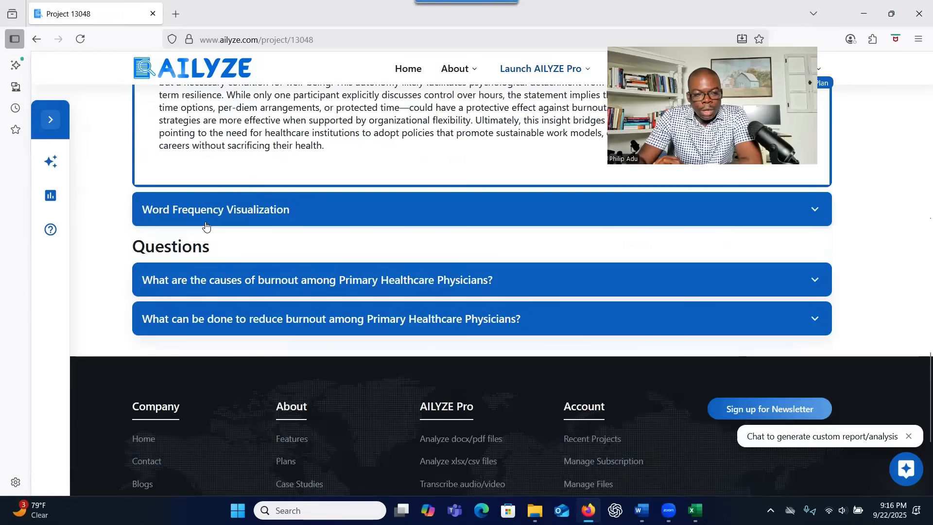
Expand the Word Frequency Visualization and set the word cloud's word limit to 45 words
{"action": "left_click", "coordinate": [207, 218]}
{"action": "scroll", "coordinate": [437, 332], "scroll_direction": "down", "scroll_amount": 1}
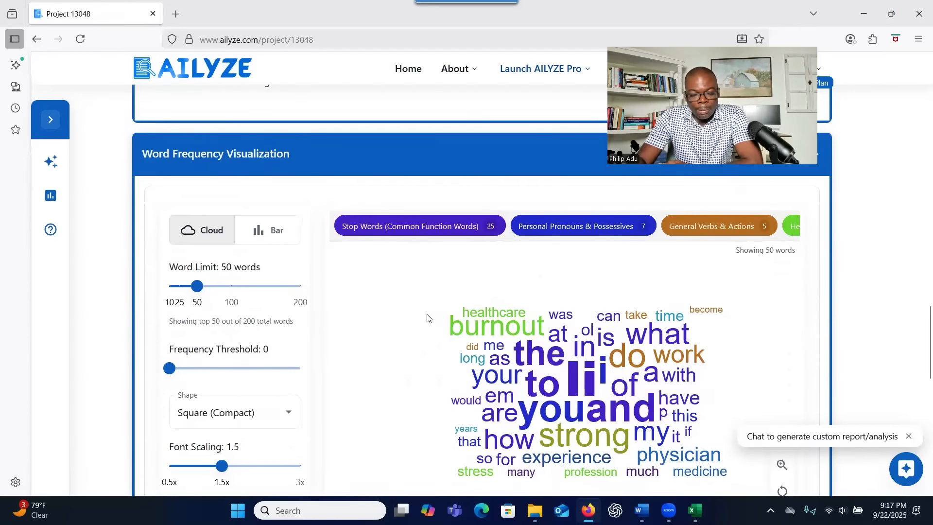
{"action": "mouse_move", "coordinate": [601, 337]}
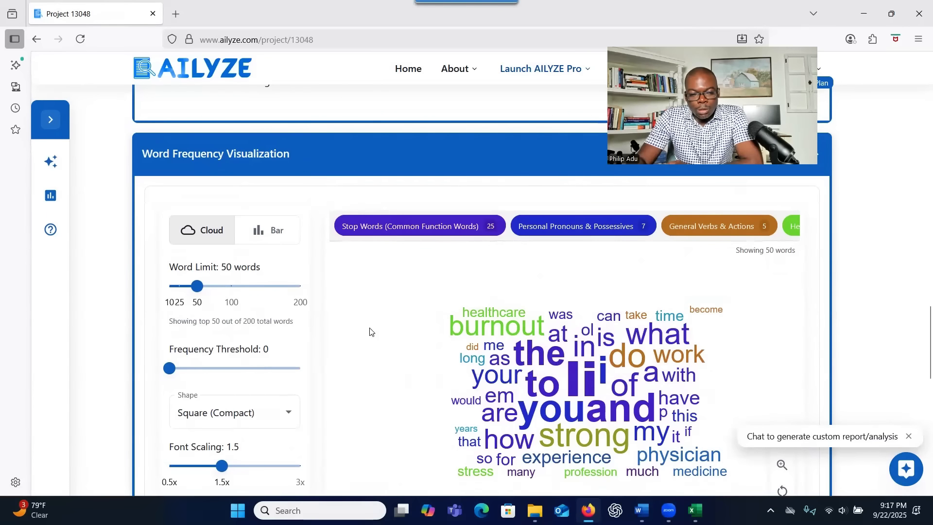
{"action": "mouse_move", "coordinate": [194, 286]}
{"action": "mouse_move", "coordinate": [197, 288]}
{"action": "left_mouse_down"}
{"action": "mouse_move", "coordinate": [229, 290]}
{"action": "mouse_move", "coordinate": [198, 286]}
{"action": "left_mouse_up"}
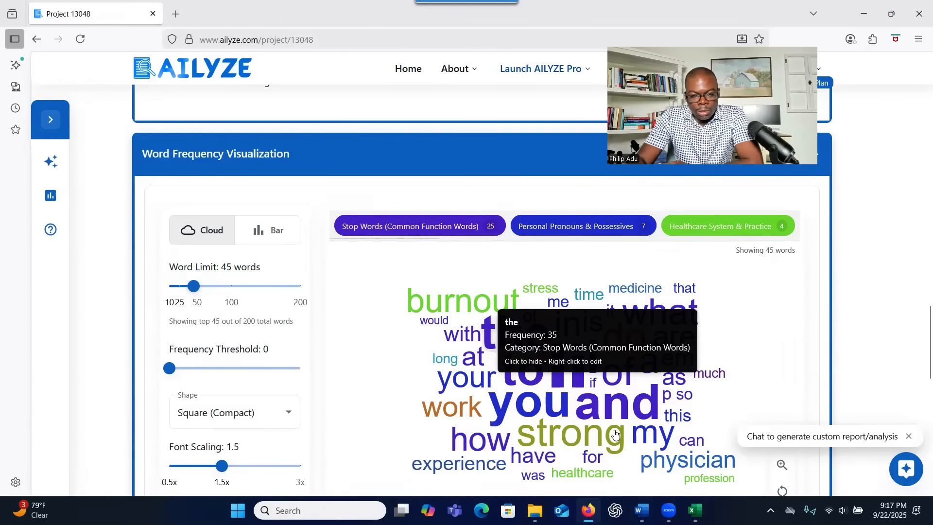
Inspect individual words in the cloud and review the category options for the word "li" without changing its category
{"action": "mouse_move", "coordinate": [541, 354]}
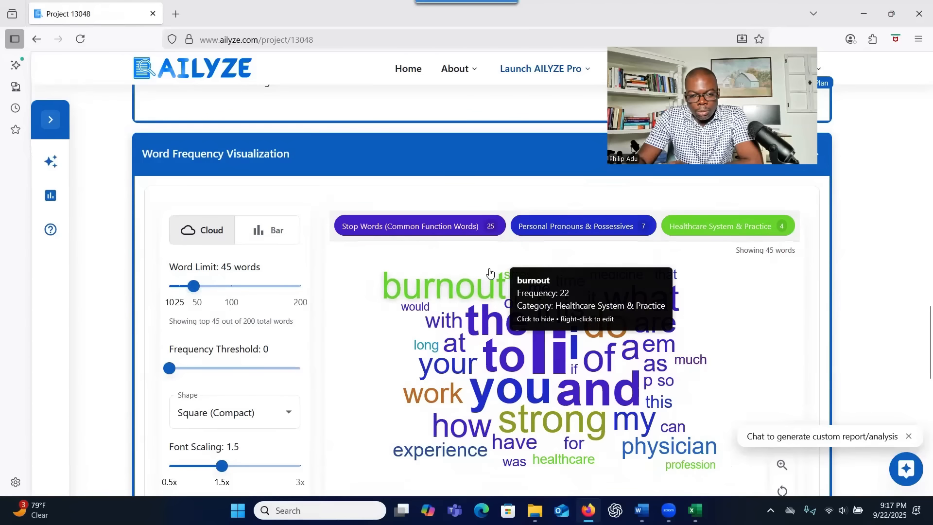
{"action": "mouse_move", "coordinate": [475, 317]}
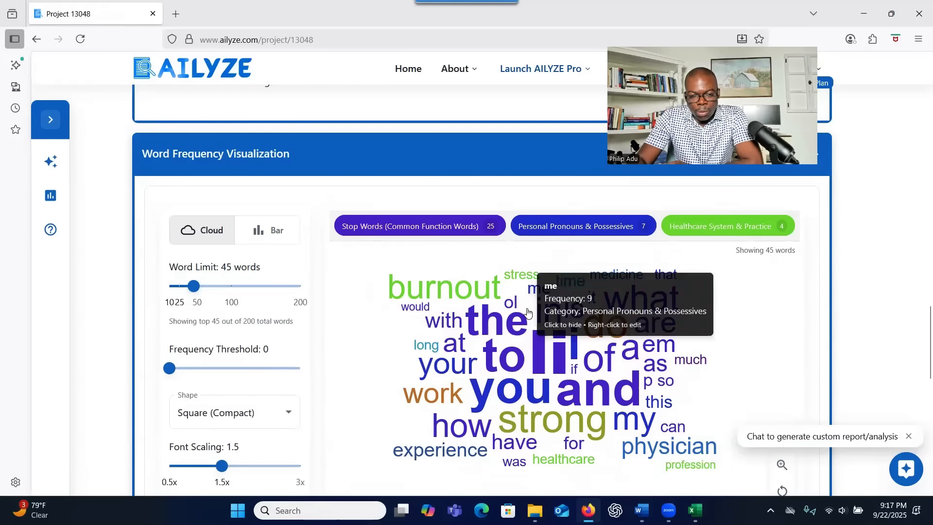
{"action": "right_click", "coordinate": [543, 353]}
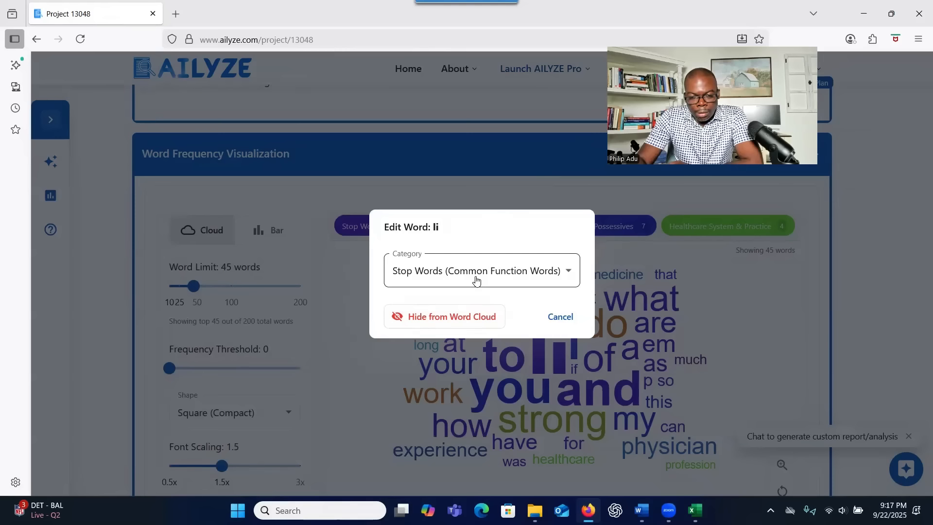
{"action": "left_click", "coordinate": [571, 317]}
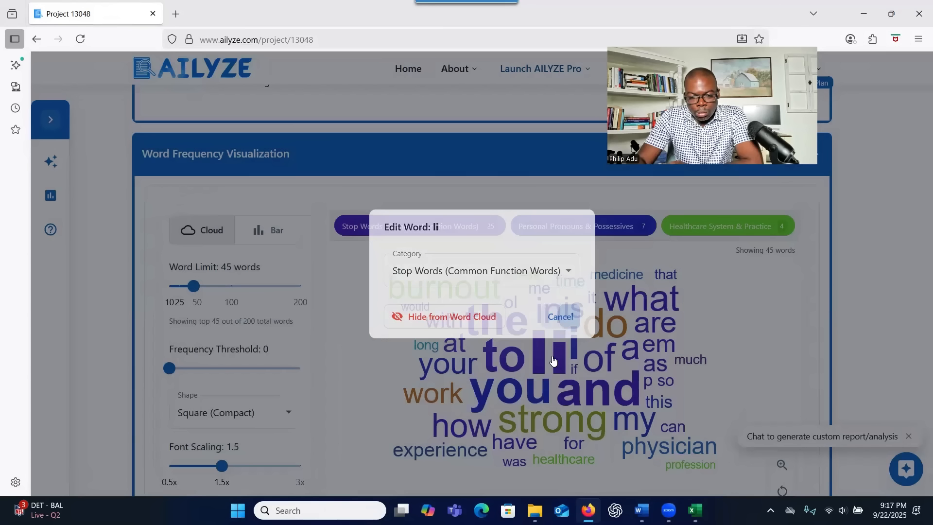
{"action": "right_click", "coordinate": [557, 359]}
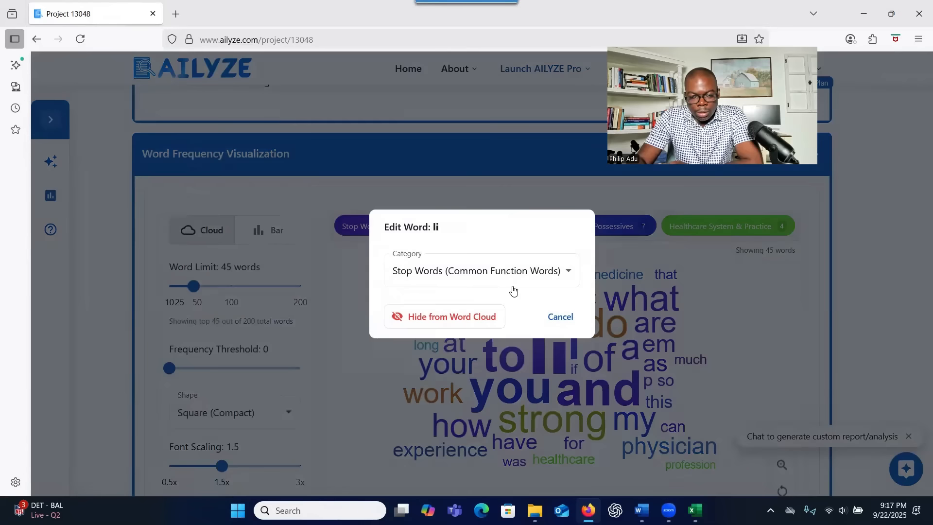
{"action": "left_click", "coordinate": [500, 273]}
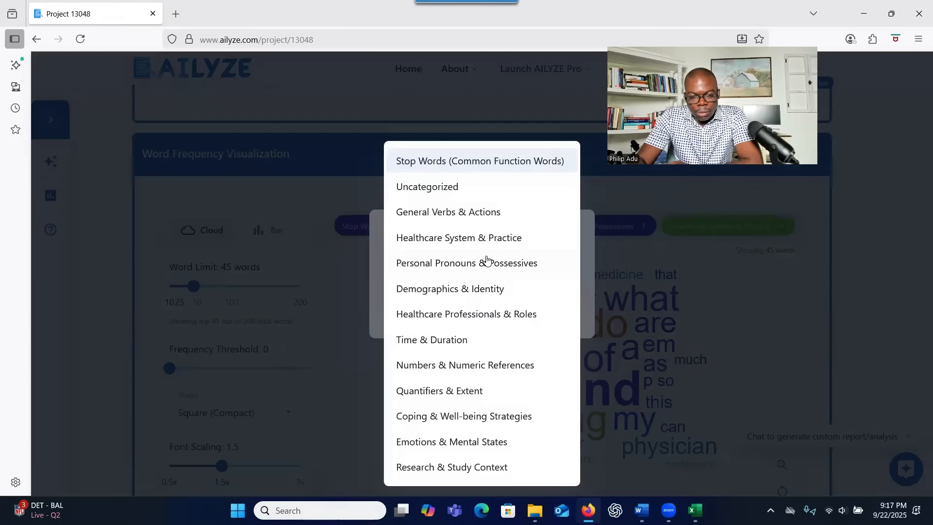
{"action": "left_click", "coordinate": [365, 275]}
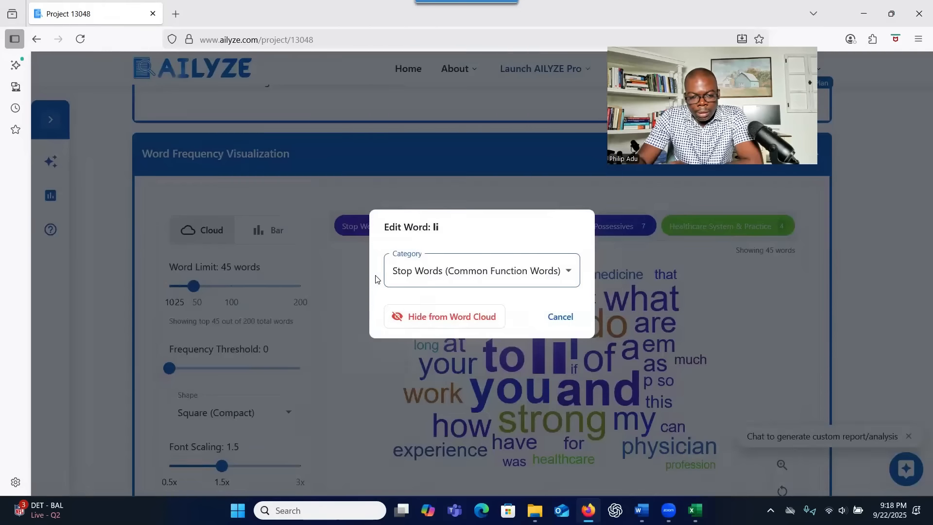
{"action": "left_click", "coordinate": [565, 319]}
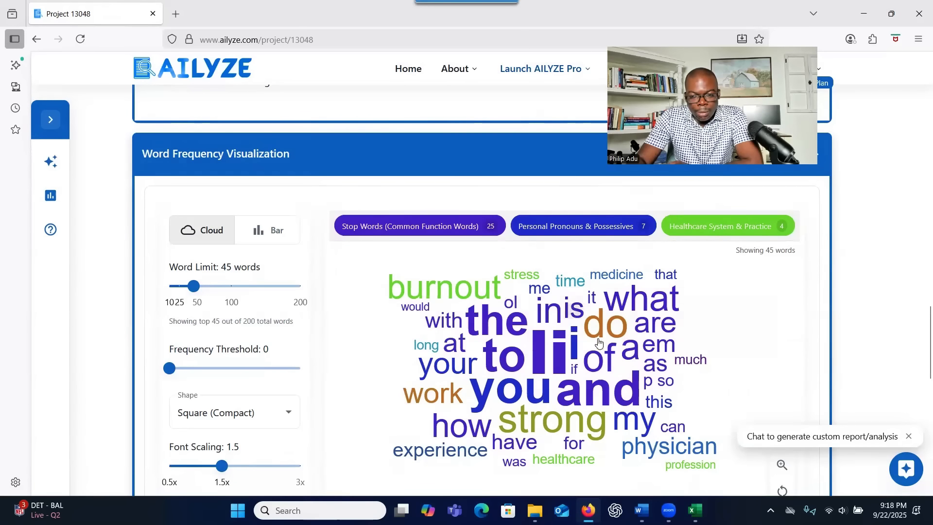
Examine the word cloud's display and download options, and view the word category manager, closing it without saving changes
{"action": "scroll", "coordinate": [599, 344], "scroll_direction": "up", "scroll_amount": 2}
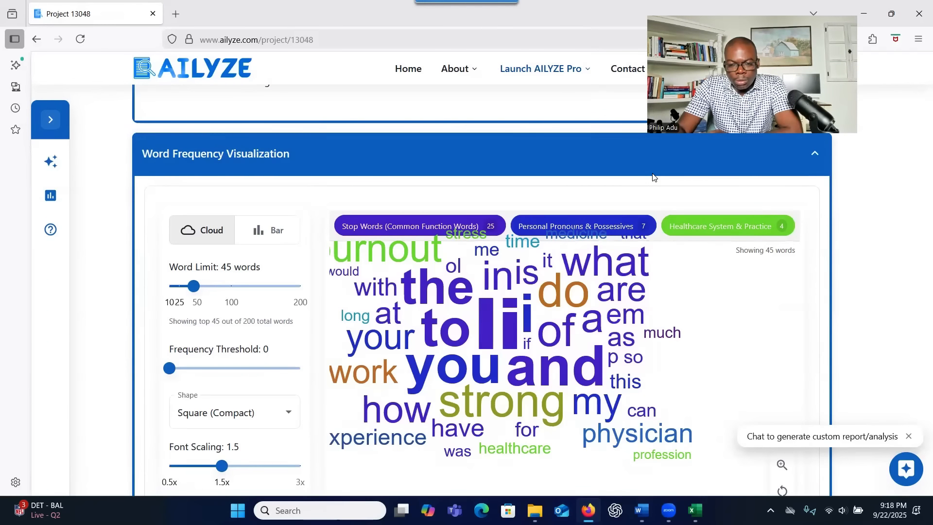
{"action": "scroll", "coordinate": [821, 354], "scroll_direction": "down", "scroll_amount": 4}
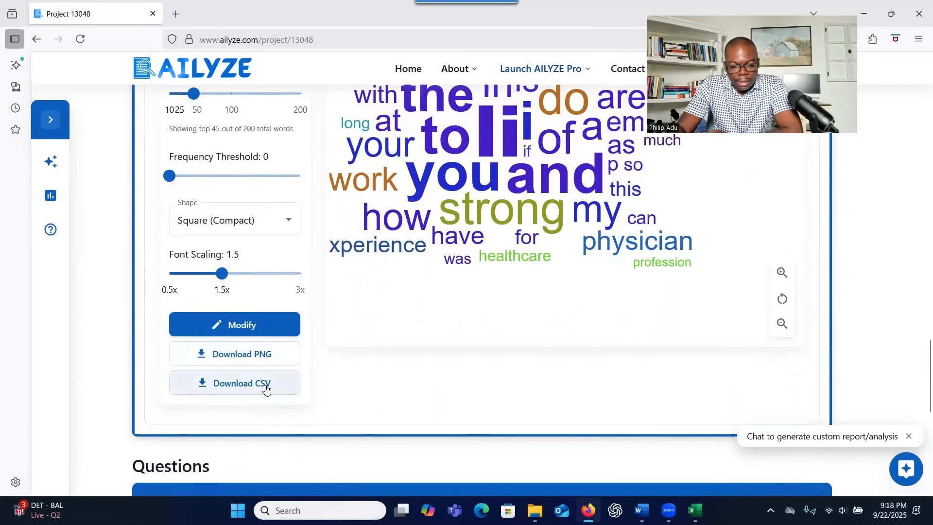
{"action": "scroll", "coordinate": [488, 258], "scroll_direction": "up", "scroll_amount": 2}
{"action": "scroll", "coordinate": [490, 262], "scroll_direction": "up", "scroll_amount": 3}
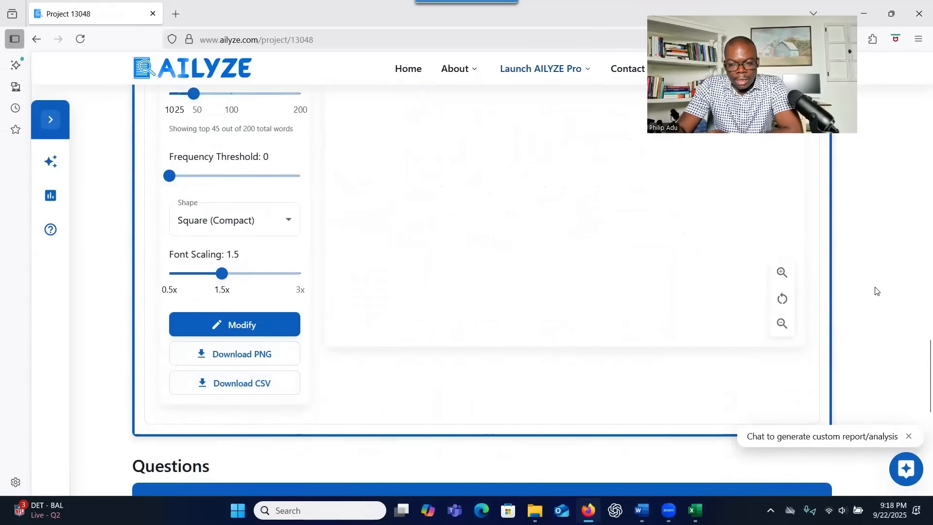
{"action": "scroll", "coordinate": [873, 296], "scroll_direction": "up", "scroll_amount": 3}
{"action": "scroll", "coordinate": [505, 289], "scroll_direction": "down", "scroll_amount": 5}
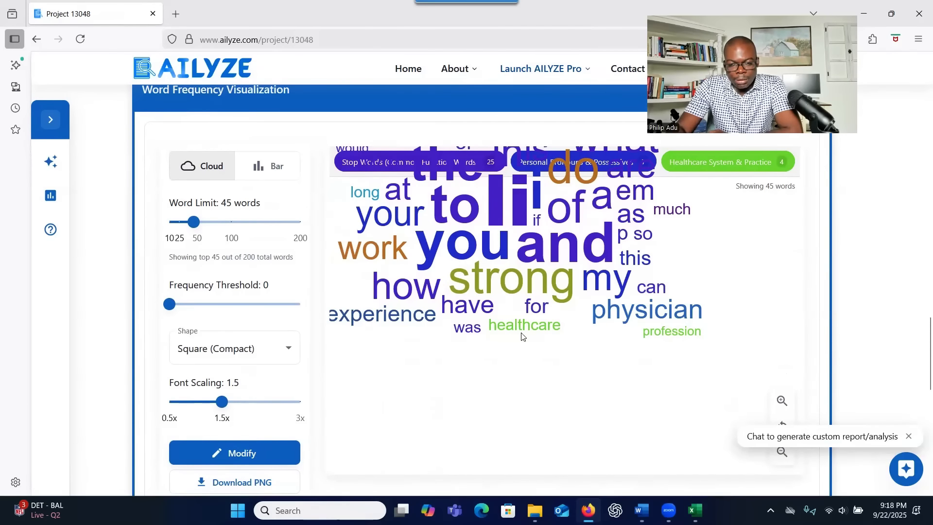
{"action": "left_click_drag", "start_coordinate": [516, 290], "coordinate": [520, 302]}
{"action": "left_click", "coordinate": [242, 453]}
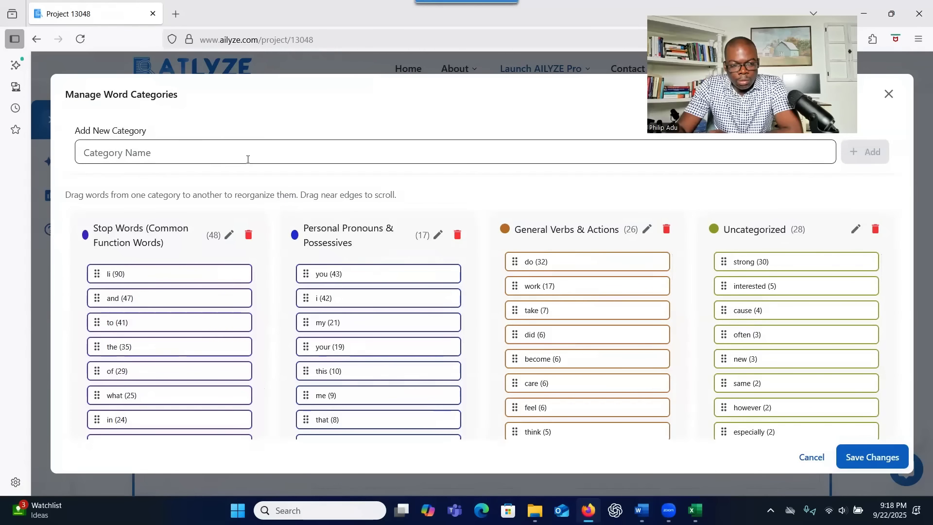
{"action": "left_click_drag", "start_coordinate": [295, 96], "coordinate": [881, 123]}
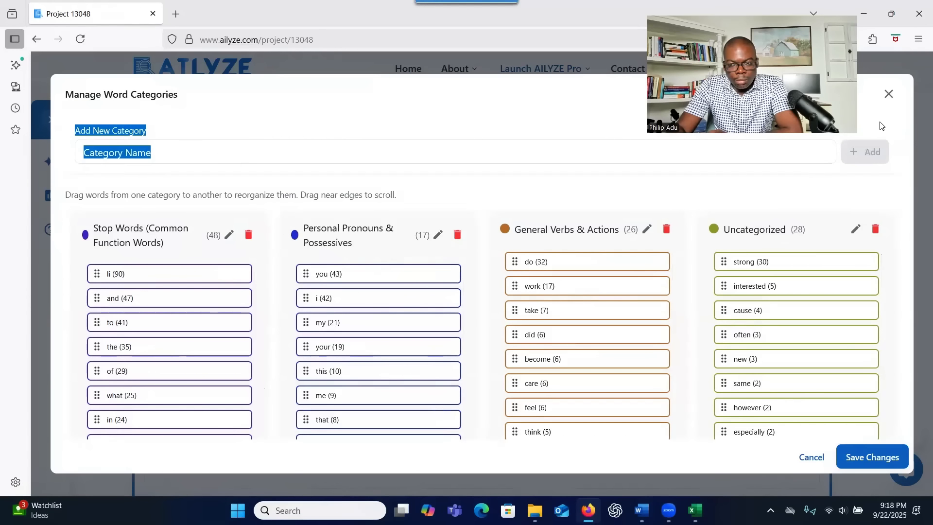
{"action": "left_click", "coordinate": [889, 94]}
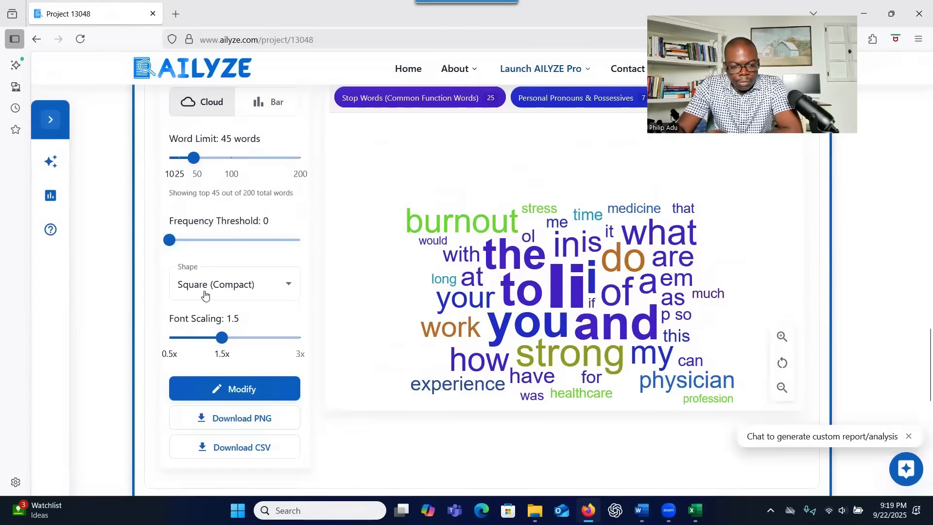
Try the Circular (Better Spacing) shape on the word cloud and return it to Square (Compact)
{"action": "left_click", "coordinate": [214, 287]}
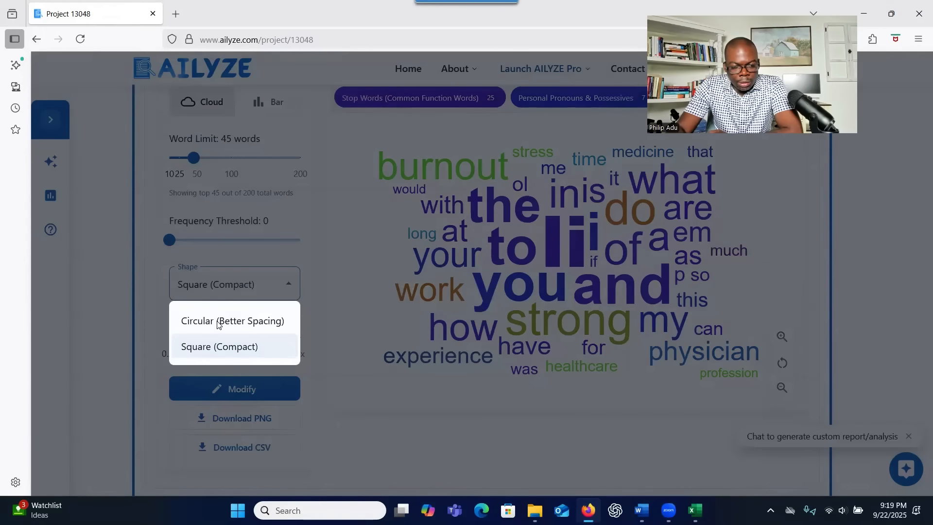
{"action": "left_click", "coordinate": [218, 321]}
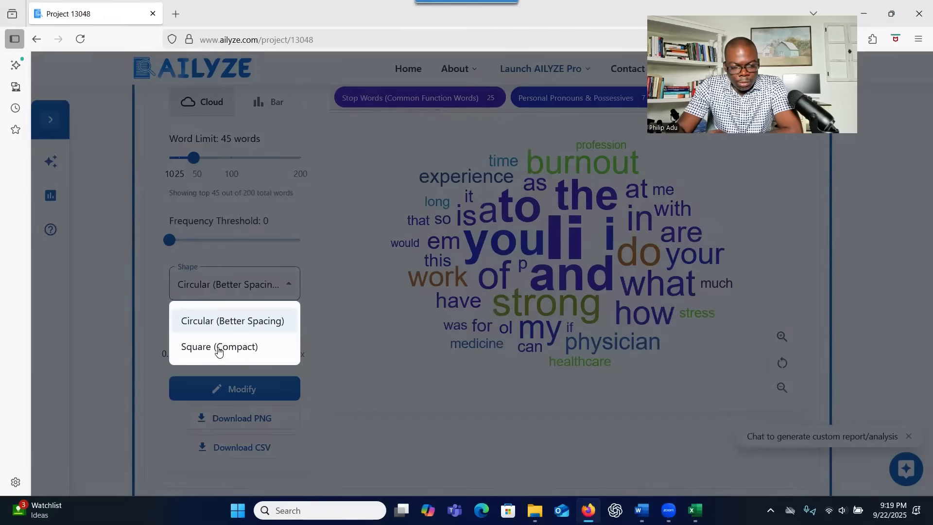
{"action": "left_click", "coordinate": [221, 347]}
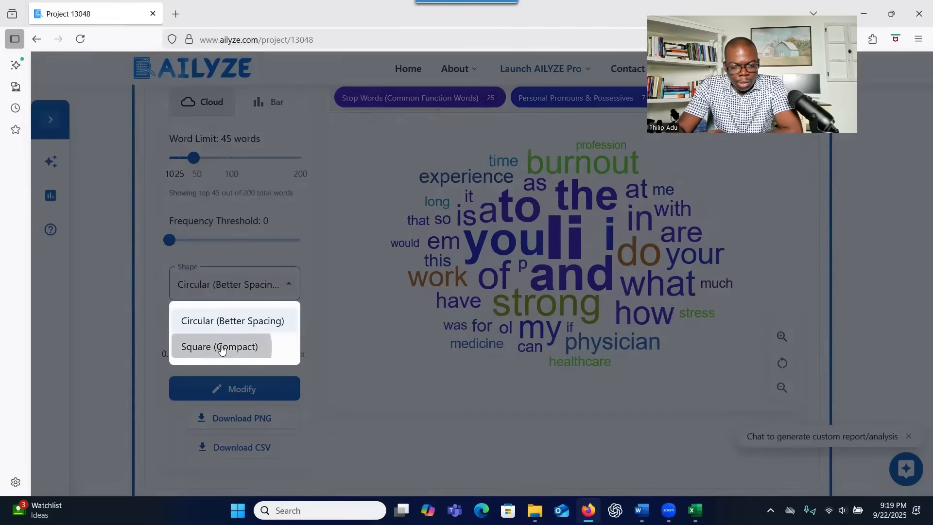
Set the word cloud's shape to Circular (Better Spacing), and switch to the bar view to examine the word frequencies
{"action": "left_click", "coordinate": [220, 286]}
{"action": "left_click", "coordinate": [219, 320]}
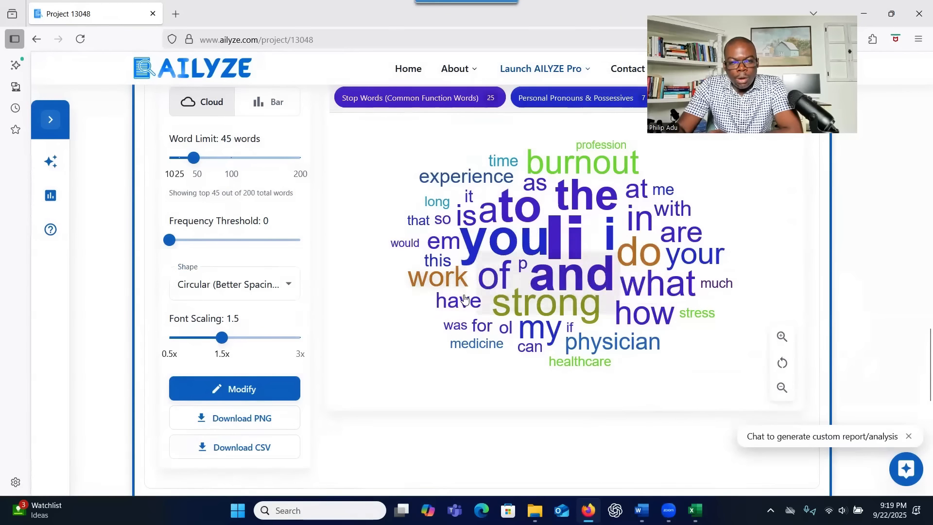
{"action": "mouse_move", "coordinate": [465, 302]}
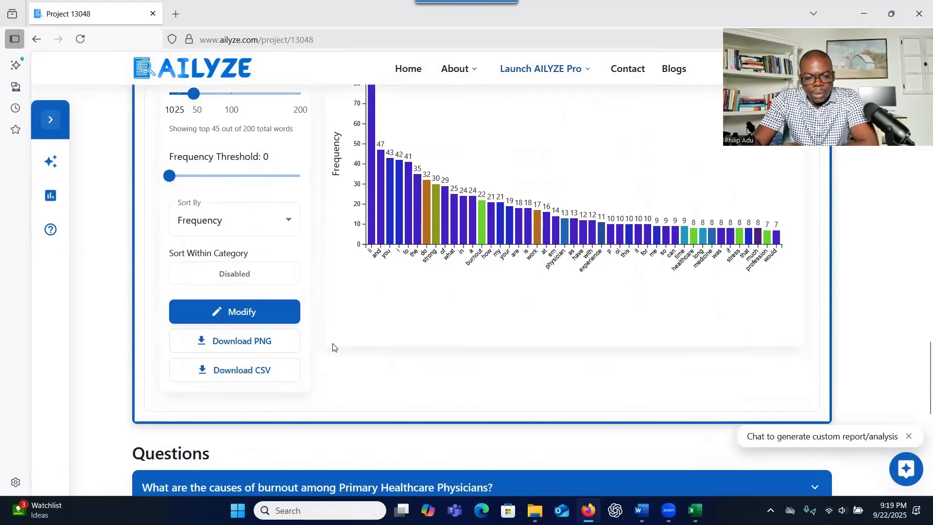
{"action": "scroll", "coordinate": [335, 346], "scroll_direction": "up", "scroll_amount": 2}
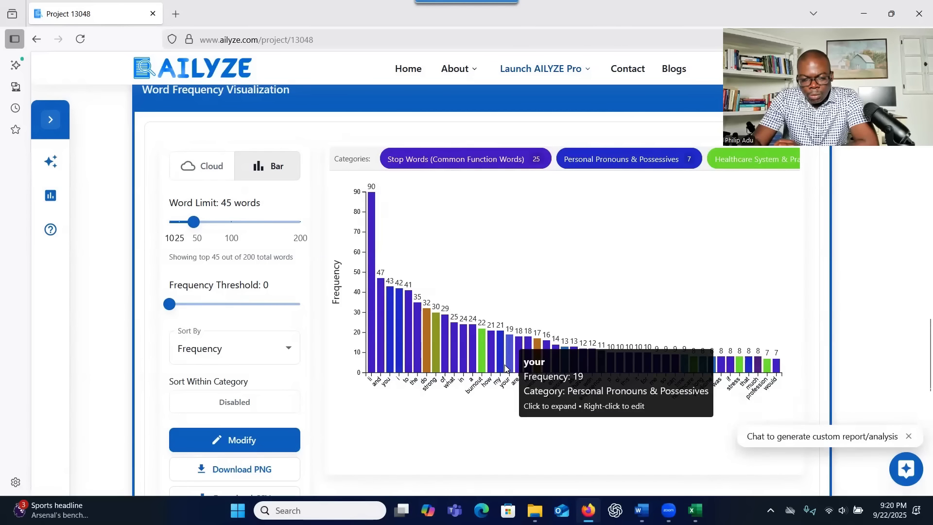
{"action": "scroll", "coordinate": [826, 326], "scroll_direction": "down", "scroll_amount": 6}
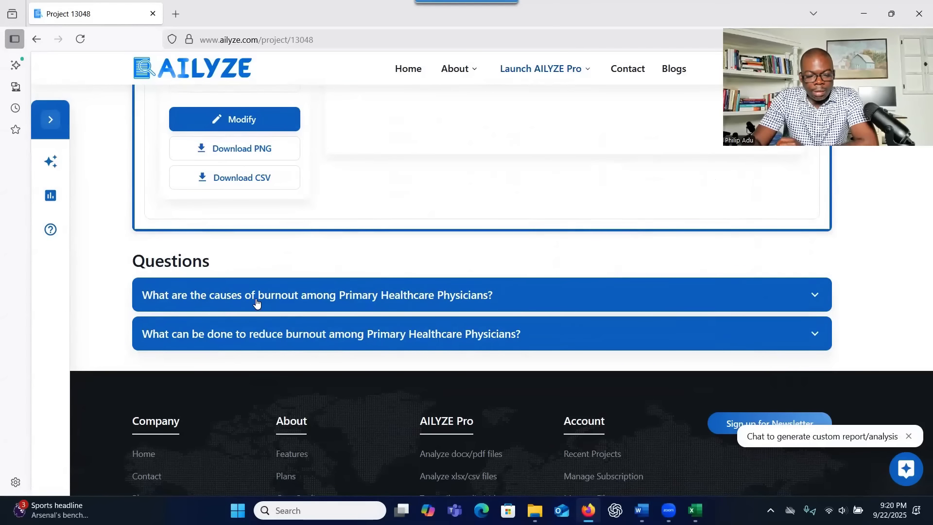
Expand the question on the causes of burnout and read its summary across all files with the full analysis
{"action": "left_click", "coordinate": [257, 300]}
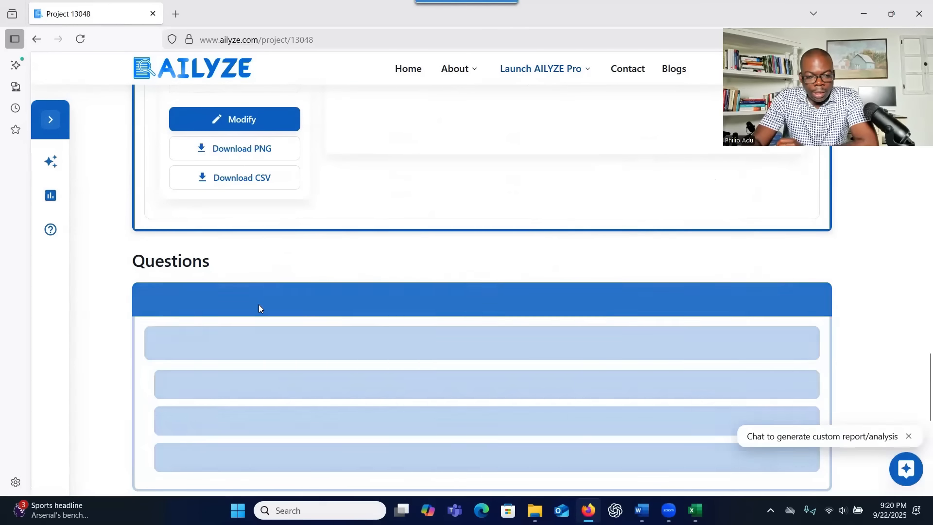
{"action": "scroll", "coordinate": [272, 330], "scroll_direction": "down", "scroll_amount": 1}
{"action": "left_click", "coordinate": [249, 292]}
{"action": "scroll", "coordinate": [282, 323], "scroll_direction": "down", "scroll_amount": 2}
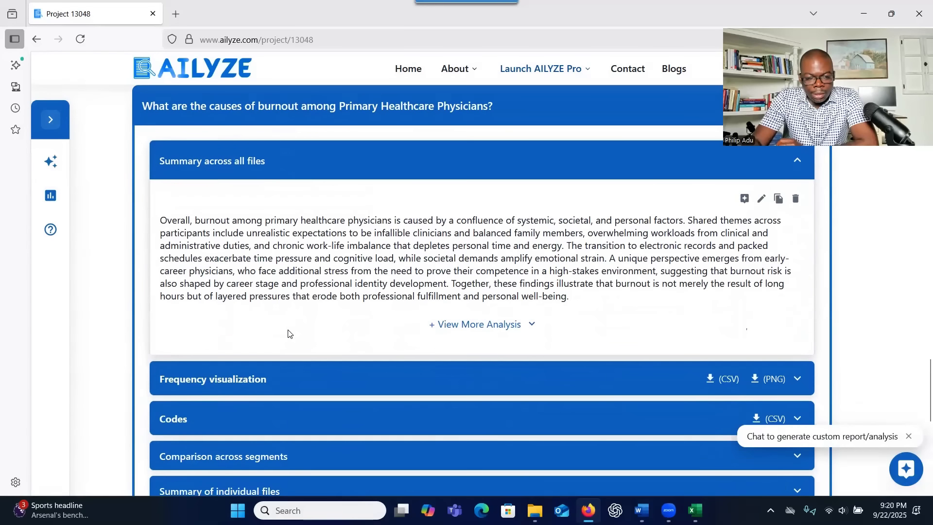
{"action": "left_click", "coordinate": [472, 332]}
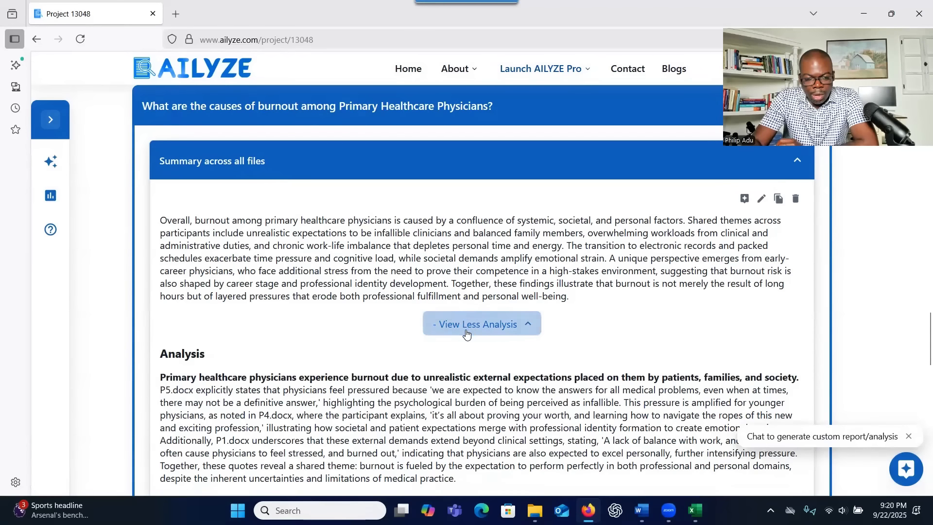
{"action": "scroll", "coordinate": [464, 333], "scroll_direction": "down", "scroll_amount": 3}
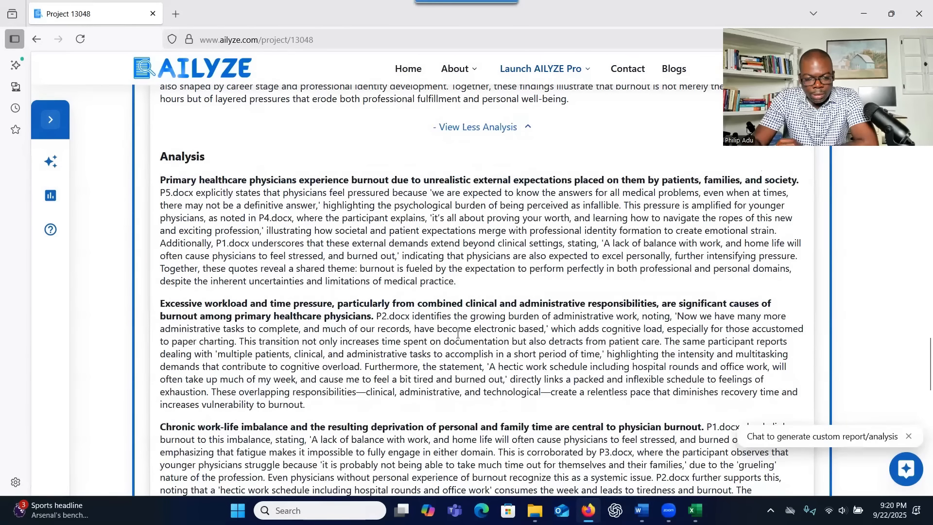
{"action": "scroll", "coordinate": [625, 327], "scroll_direction": "up", "scroll_amount": 6}
Open the Frequency visualization for the burnout causes, set its segment to Overall and inspect the individual bars
{"action": "scroll", "coordinate": [737, 343], "scroll_direction": "down", "scroll_amount": 15}
{"action": "left_click", "coordinate": [192, 200]}
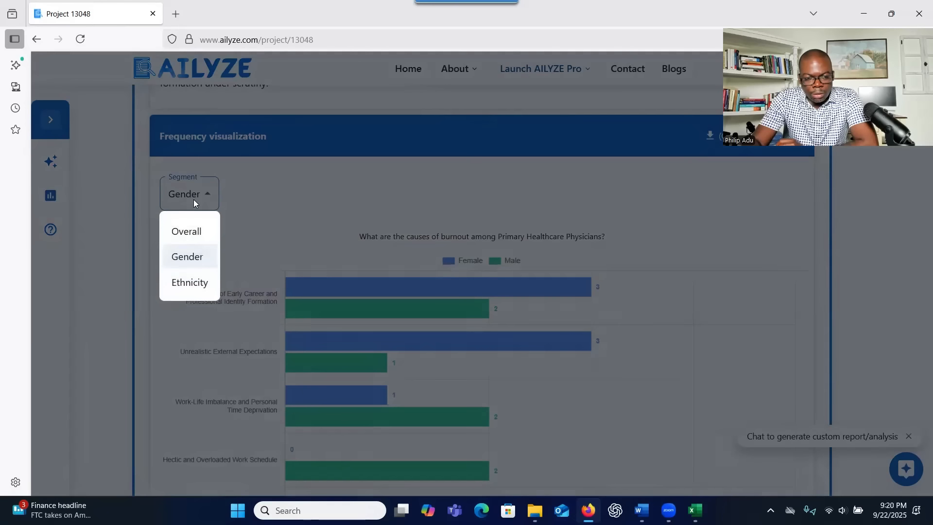
{"action": "left_click", "coordinate": [190, 232]}
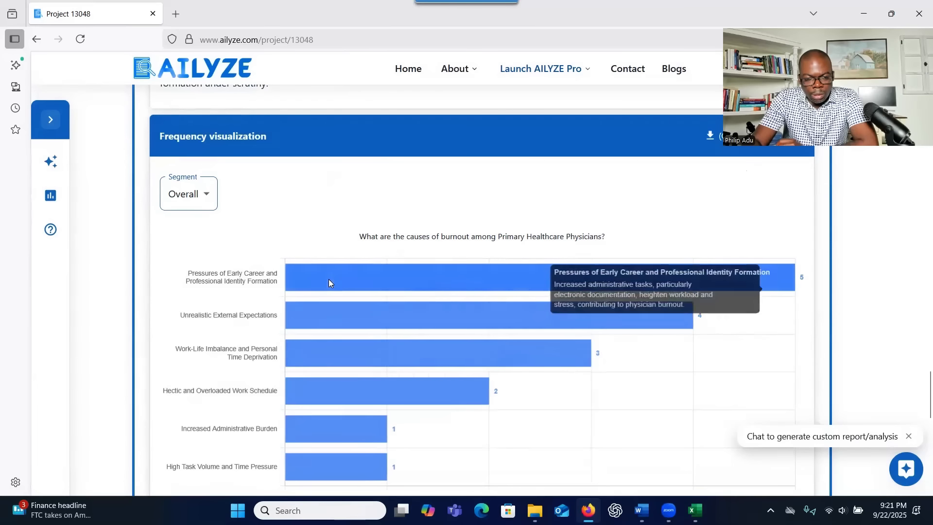
{"action": "scroll", "coordinate": [226, 314], "scroll_direction": "down", "scroll_amount": 1}
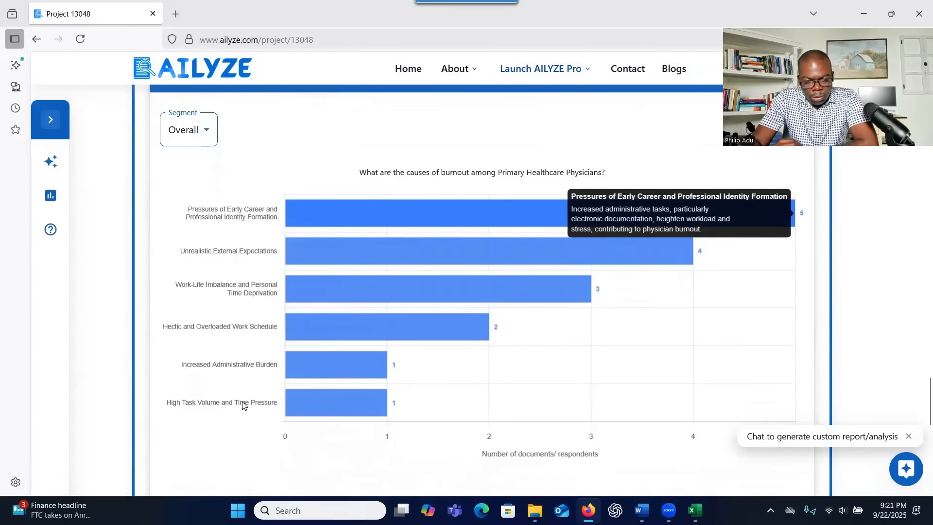
{"action": "mouse_move", "coordinate": [349, 244]}
{"action": "mouse_move", "coordinate": [353, 220]}
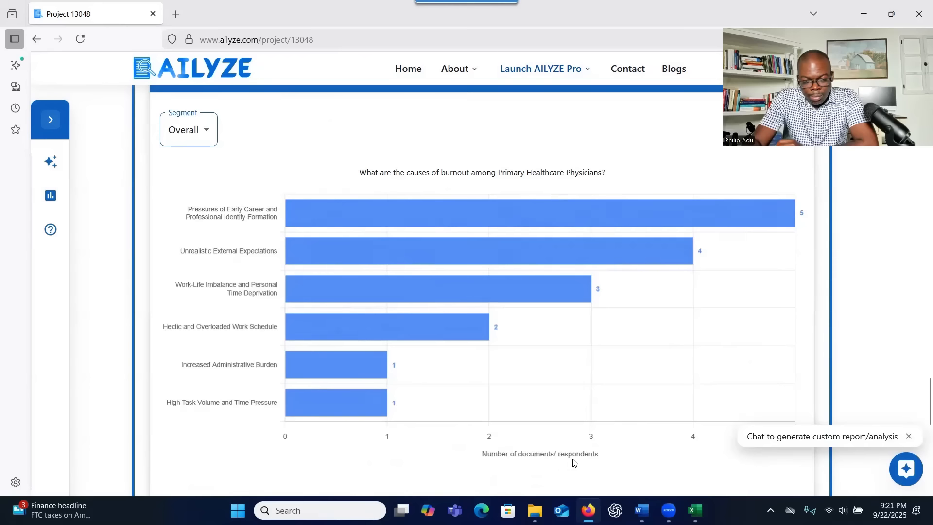
{"action": "mouse_move", "coordinate": [324, 214]}
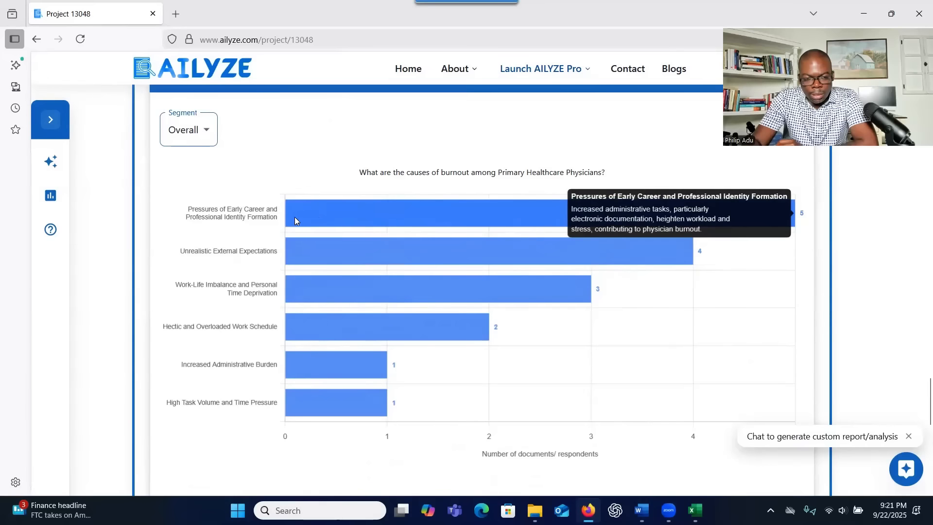
{"action": "mouse_move", "coordinate": [314, 254]}
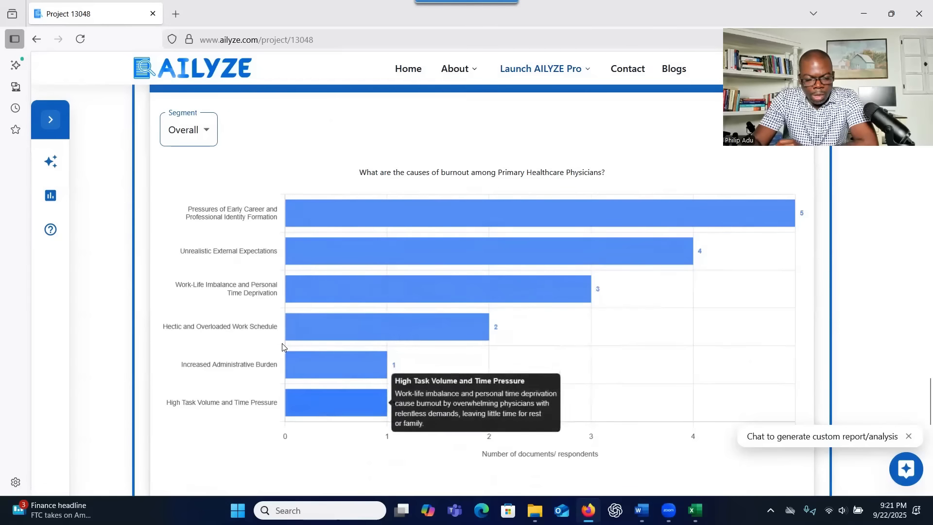
Segment the burnout causes chart by Gender and review the female and male bars and the graph download option
{"action": "left_click", "coordinate": [188, 133]}
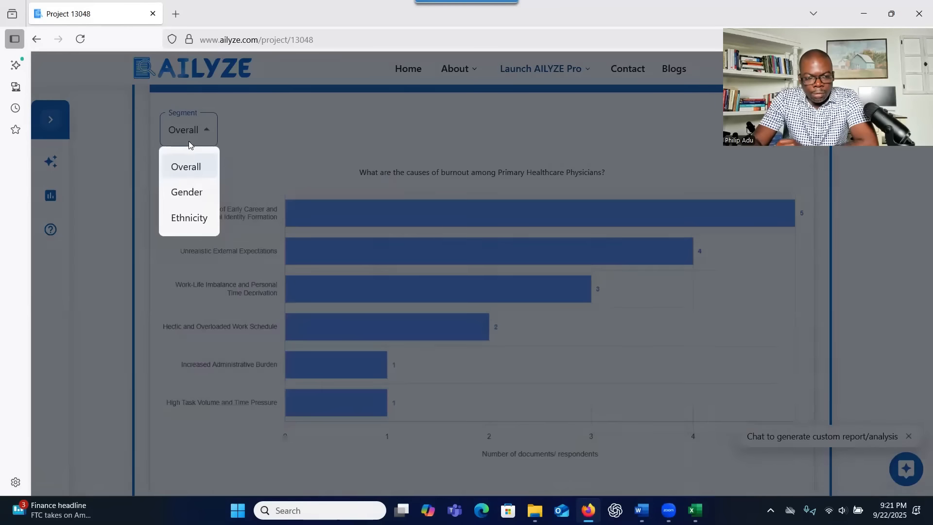
{"action": "left_click", "coordinate": [186, 195]}
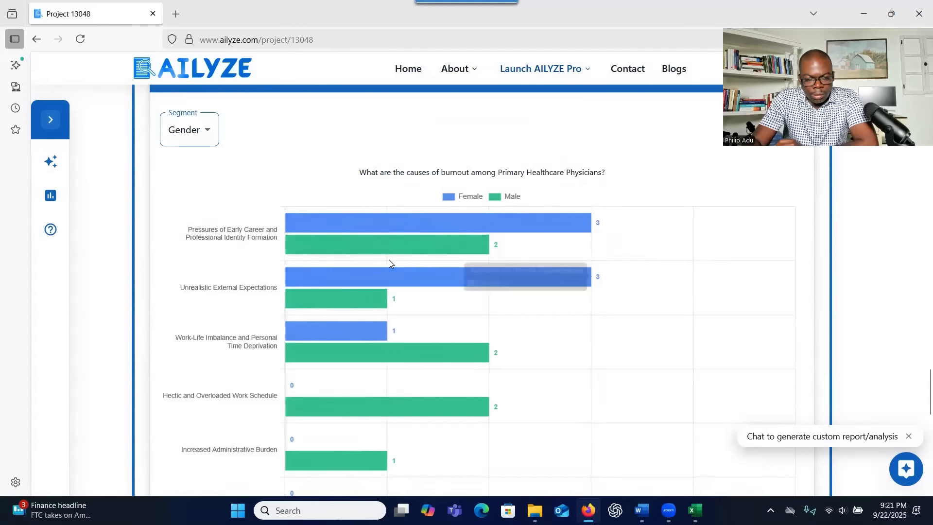
{"action": "scroll", "coordinate": [687, 111], "scroll_direction": "up", "scroll_amount": 3}
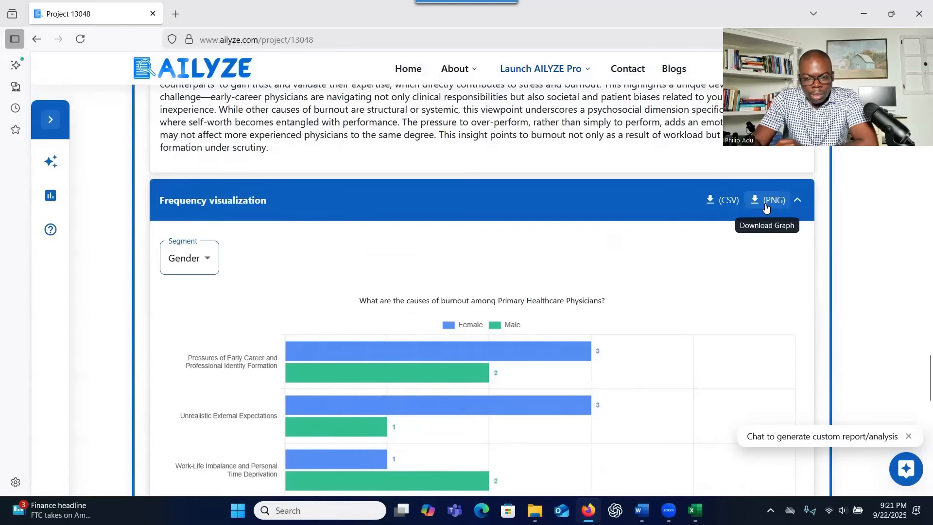
{"action": "scroll", "coordinate": [497, 286], "scroll_direction": "down", "scroll_amount": 10}
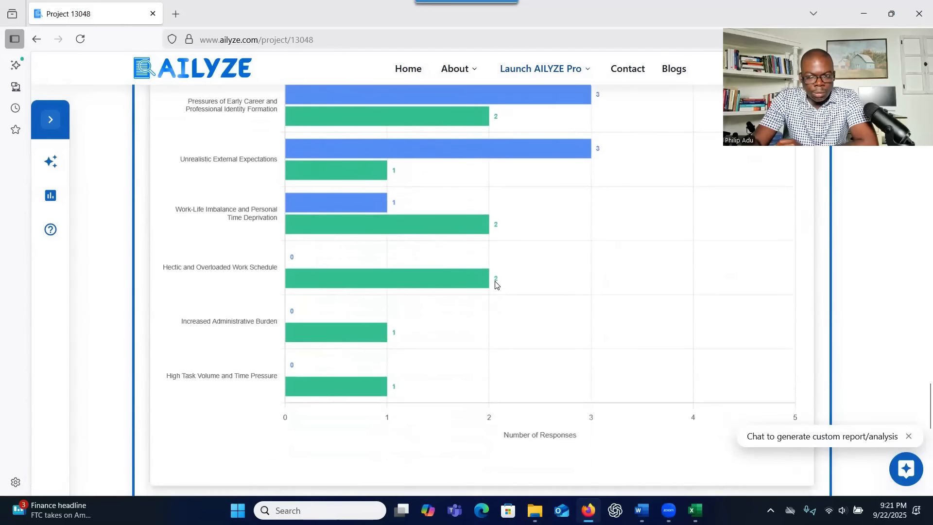
Expand the Codes section and examine the quote and context under the High Task Volume And Time Pressure code
{"action": "scroll", "coordinate": [497, 286], "scroll_direction": "down", "scroll_amount": 1}
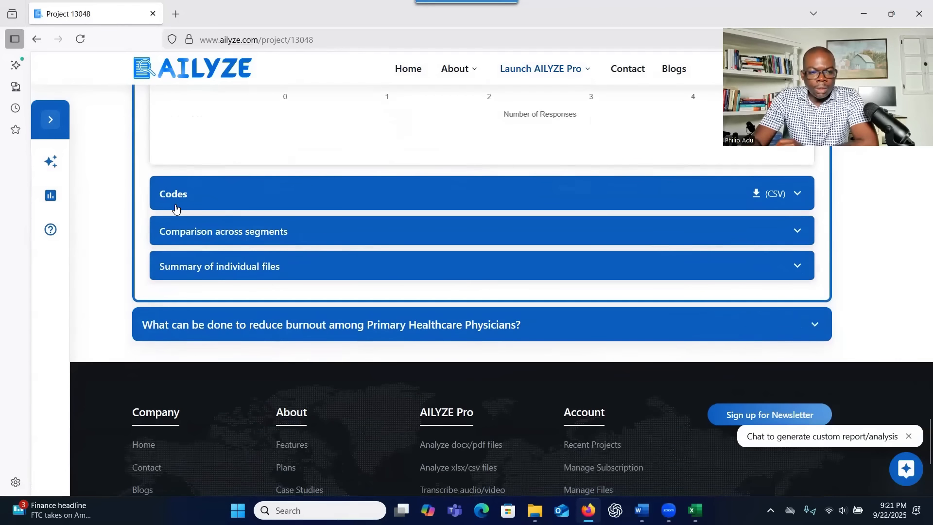
{"action": "left_click", "coordinate": [202, 207]}
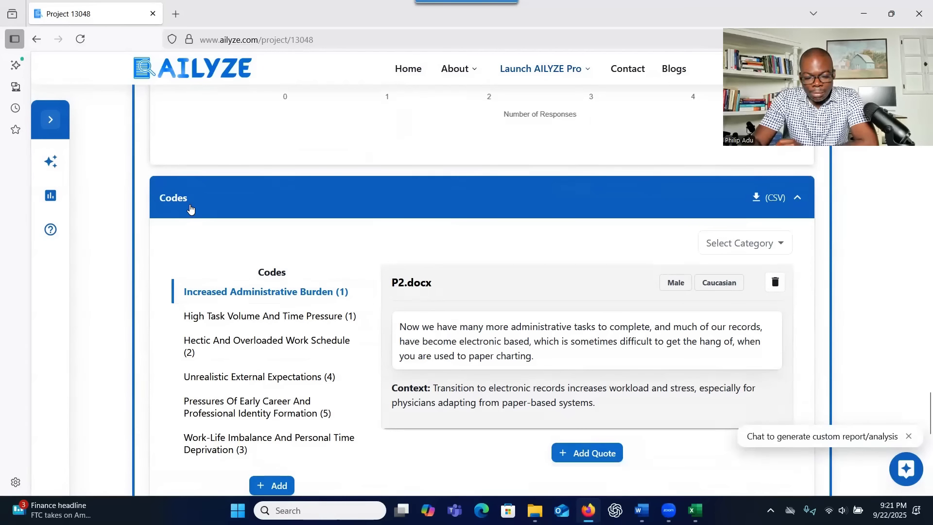
{"action": "scroll", "coordinate": [235, 288], "scroll_direction": "down", "scroll_amount": 1}
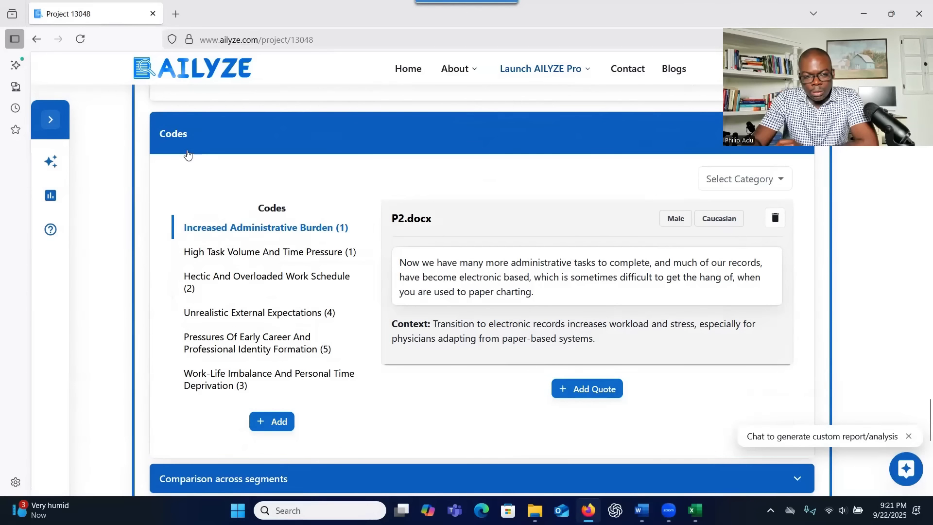
{"action": "scroll", "coordinate": [188, 287], "scroll_direction": "up", "scroll_amount": 2}
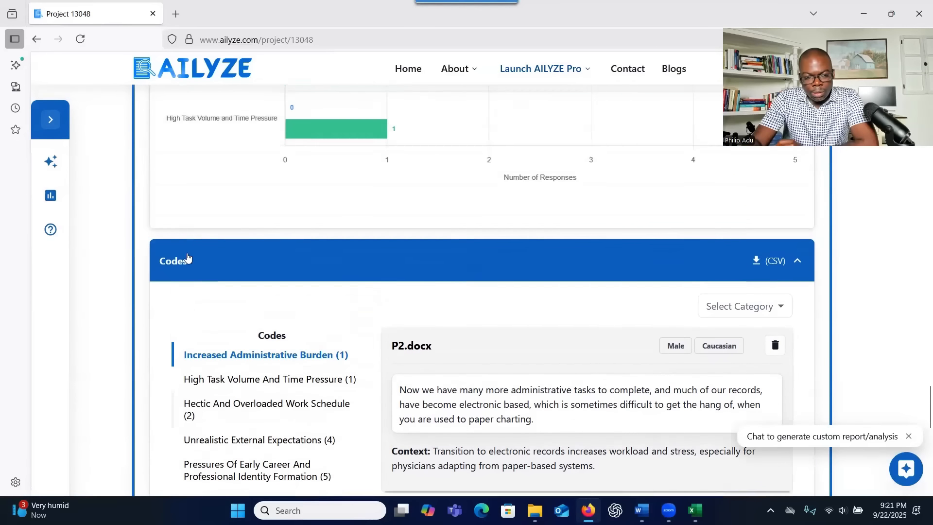
{"action": "scroll", "coordinate": [197, 290], "scroll_direction": "down", "scroll_amount": 1}
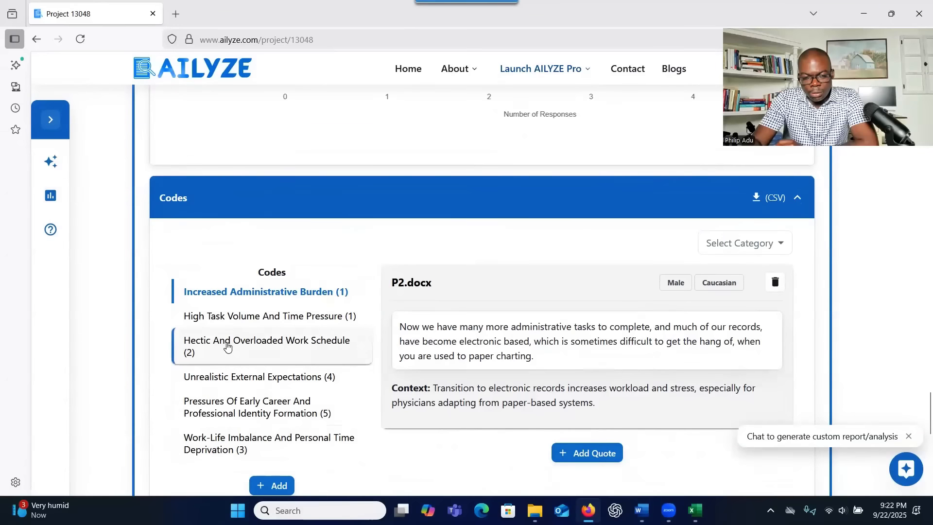
{"action": "scroll", "coordinate": [216, 372], "scroll_direction": "down", "scroll_amount": 1}
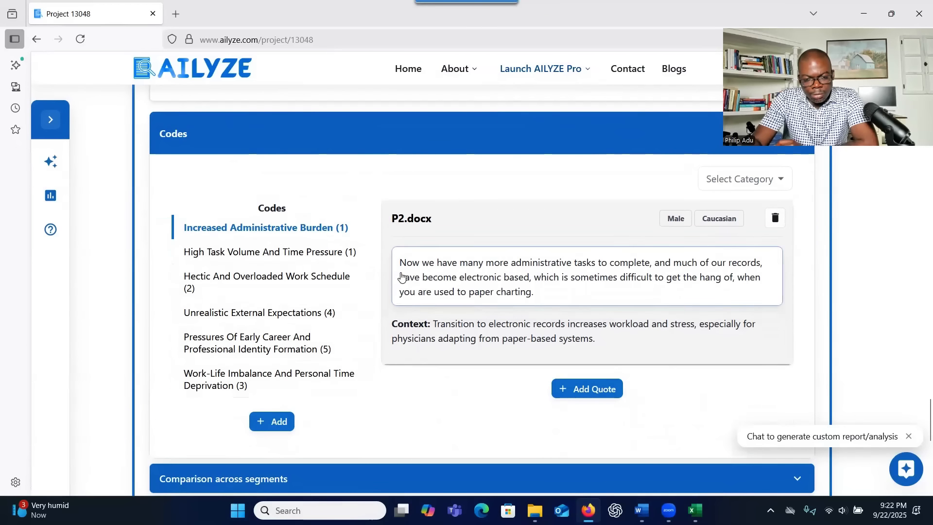
{"action": "left_click", "coordinate": [246, 258]}
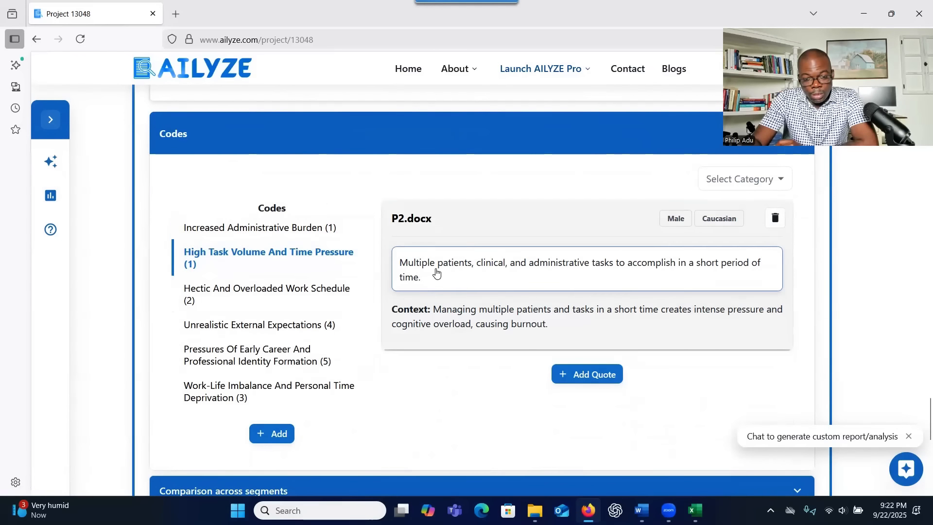
{"action": "left_click_drag", "start_coordinate": [433, 309], "coordinate": [554, 332]}
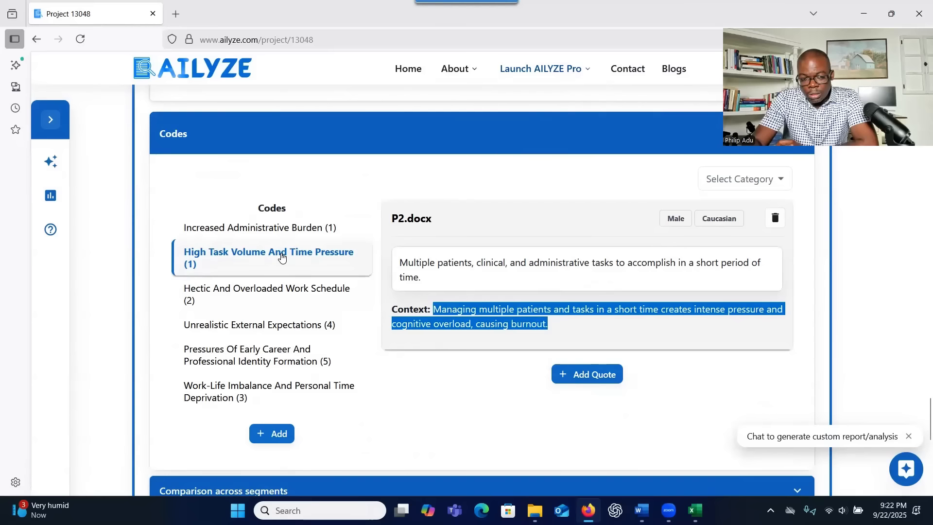
Try to assign the P5.docx passage about a long line of medical doctors to the High Task Volume and Time Pressure code
{"action": "left_click", "coordinate": [607, 377]}
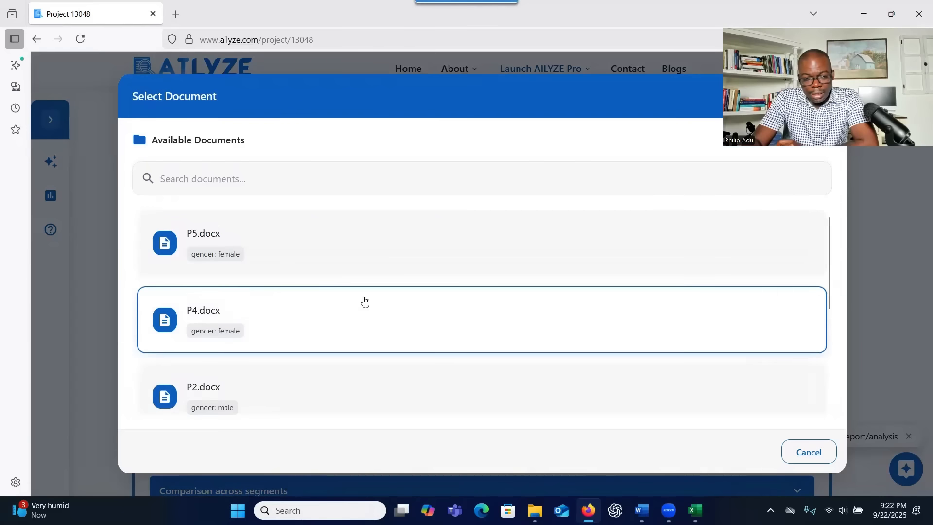
{"action": "left_click", "coordinate": [274, 247]}
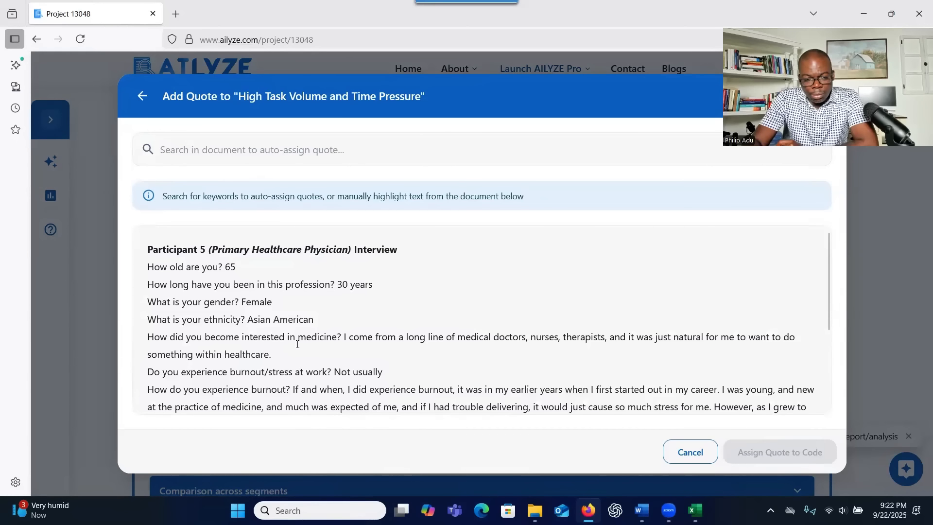
{"action": "left_click_drag", "start_coordinate": [354, 338], "coordinate": [700, 340]}
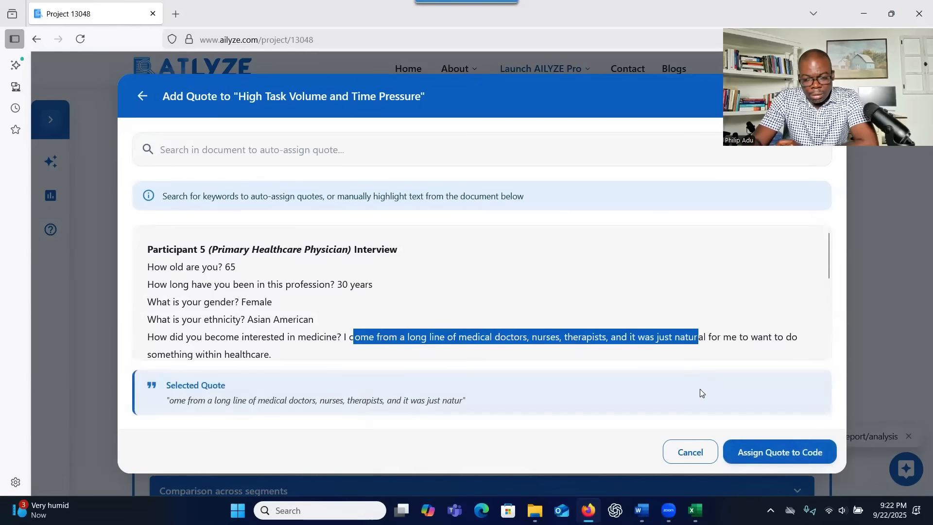
{"action": "left_click", "coordinate": [767, 453]}
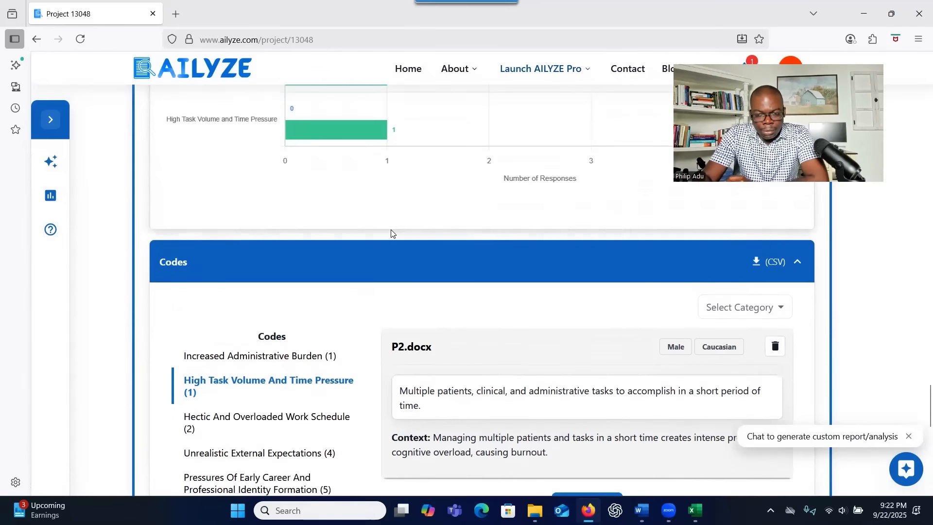
Expand Comparison across segments and read the gender comparison of burnout causes
{"action": "scroll", "coordinate": [391, 233], "scroll_direction": "down", "scroll_amount": 3}
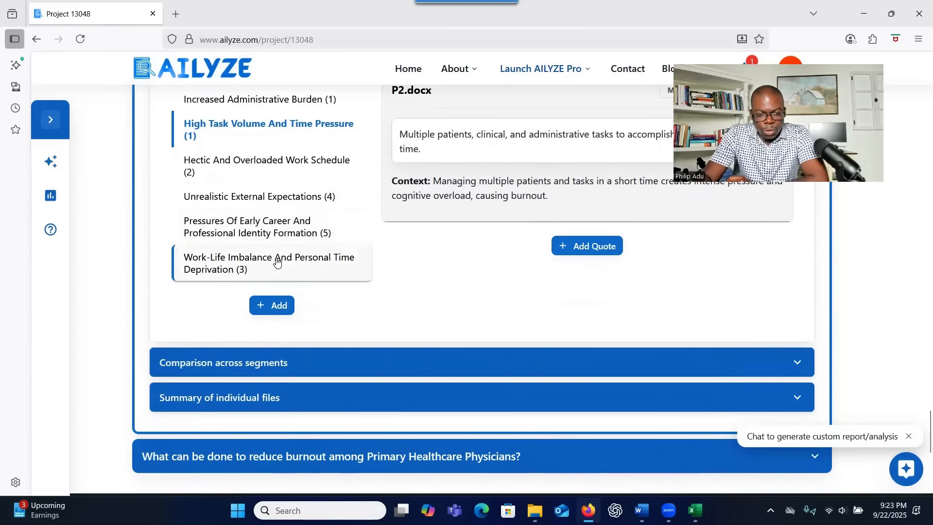
{"action": "scroll", "coordinate": [264, 255], "scroll_direction": "down", "scroll_amount": 3}
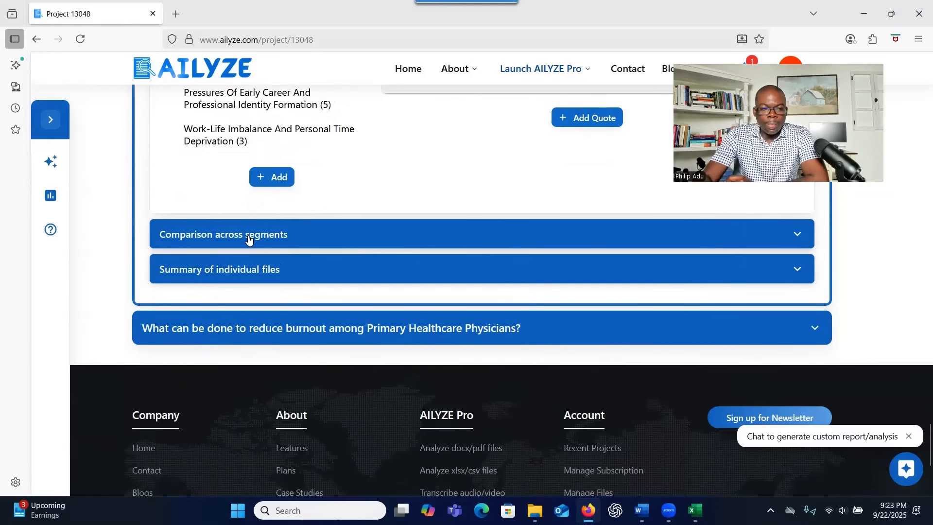
{"action": "left_click", "coordinate": [250, 237]}
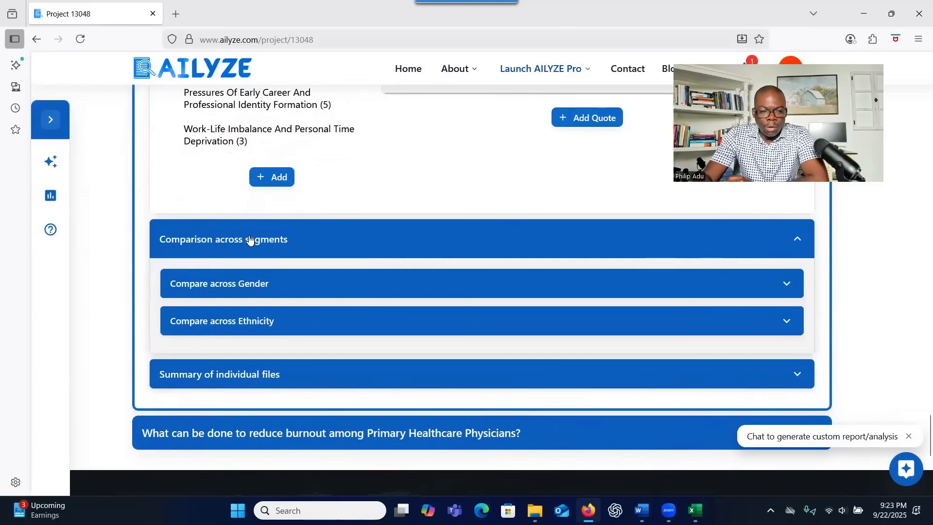
{"action": "left_click", "coordinate": [246, 288]}
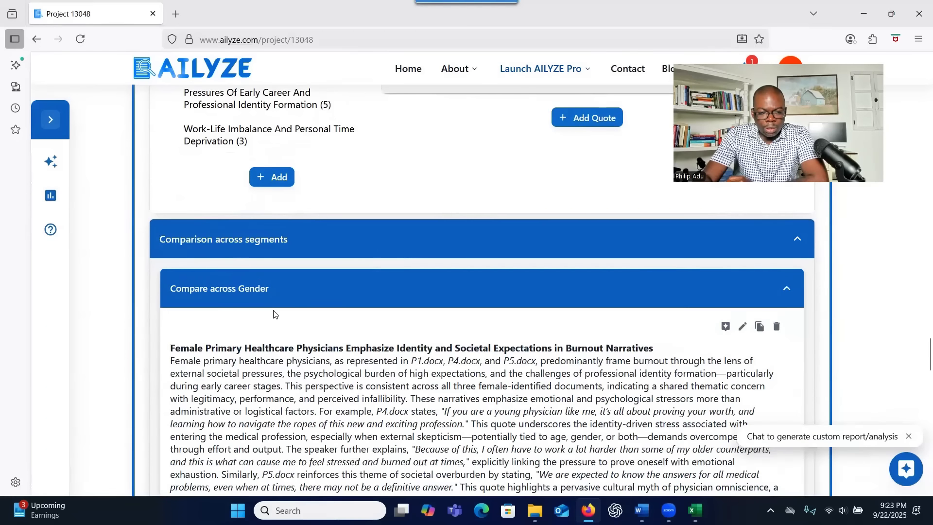
{"action": "scroll", "coordinate": [273, 311], "scroll_direction": "down", "scroll_amount": 2}
{"action": "scroll", "coordinate": [274, 310], "scroll_direction": "down", "scroll_amount": 2}
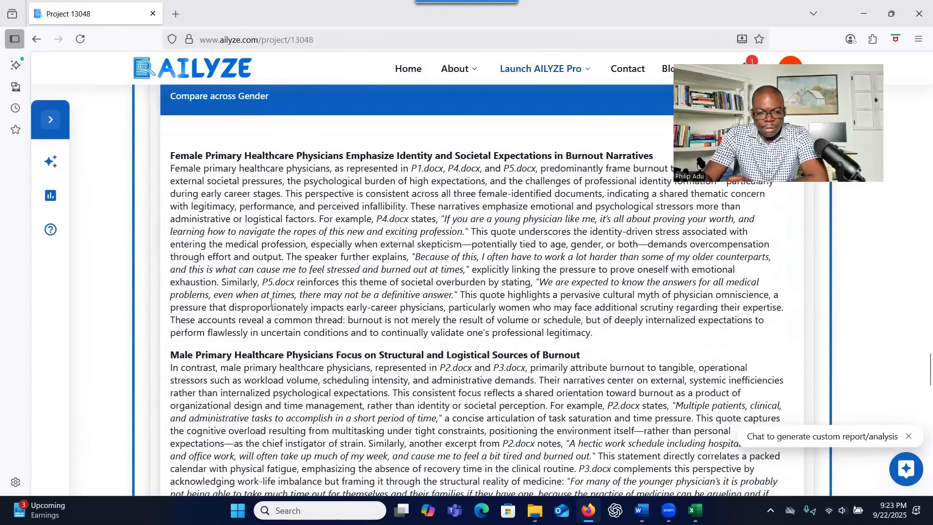
Read the gender comparison of burnout causes through to its end and highlight the Conclusion section
{"action": "scroll", "coordinate": [271, 301], "scroll_direction": "up", "scroll_amount": 1}
{"action": "scroll", "coordinate": [260, 285], "scroll_direction": "down", "scroll_amount": 1}
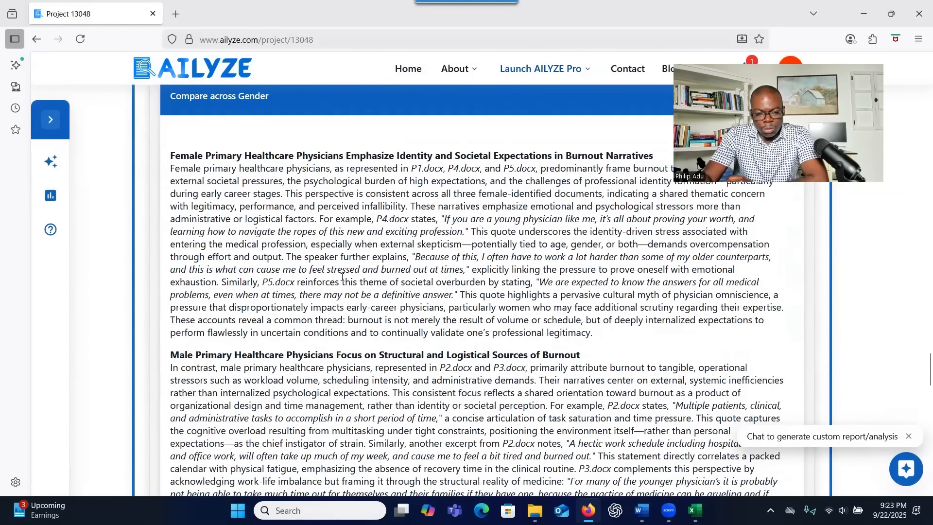
{"action": "scroll", "coordinate": [332, 278], "scroll_direction": "down", "scroll_amount": 4}
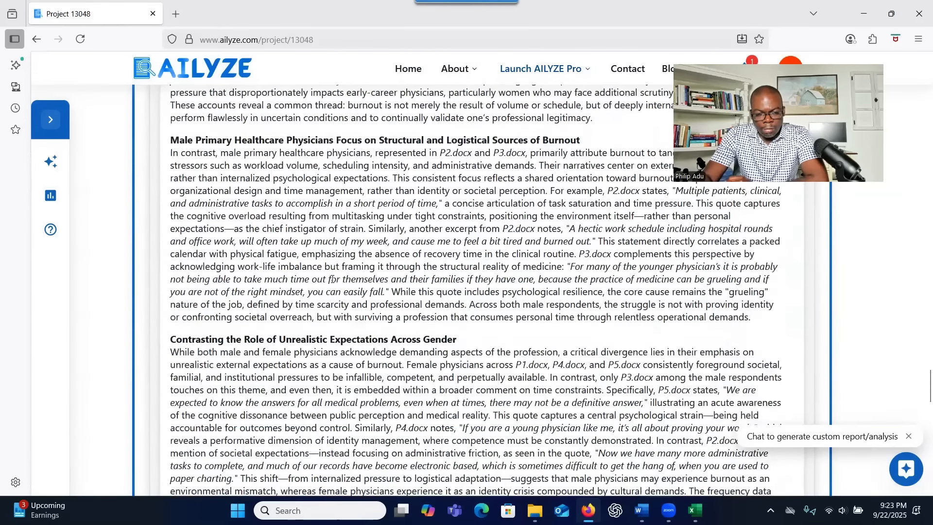
{"action": "scroll", "coordinate": [329, 276], "scroll_direction": "down", "scroll_amount": 4}
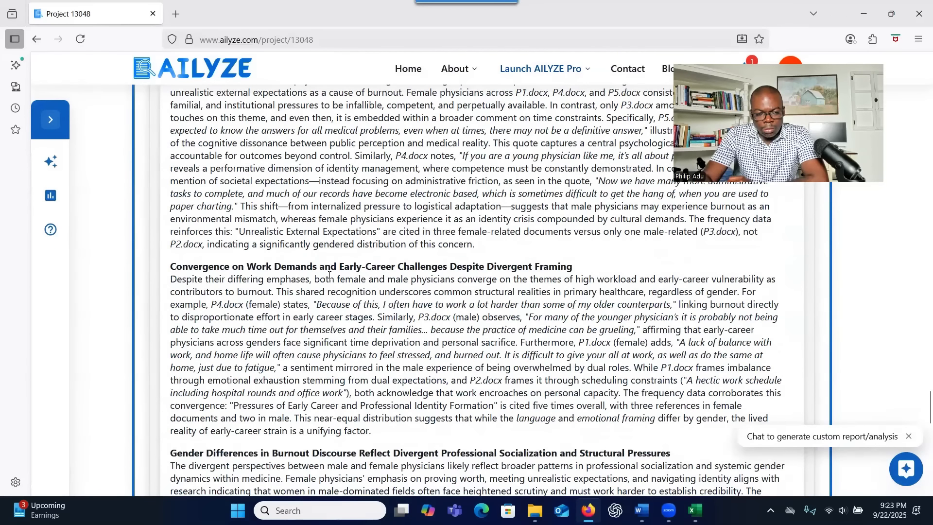
{"action": "scroll", "coordinate": [329, 275], "scroll_direction": "down", "scroll_amount": 6}
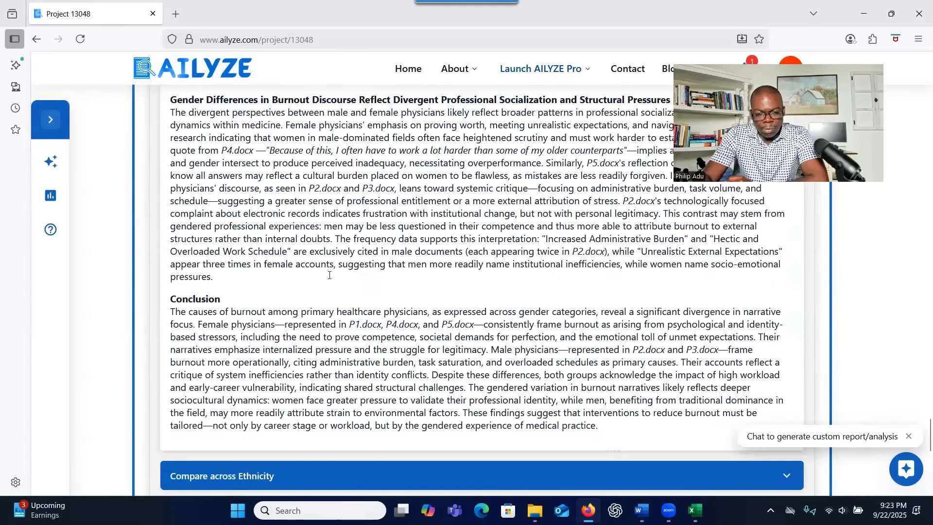
{"action": "scroll", "coordinate": [329, 275], "scroll_direction": "down", "scroll_amount": 1}
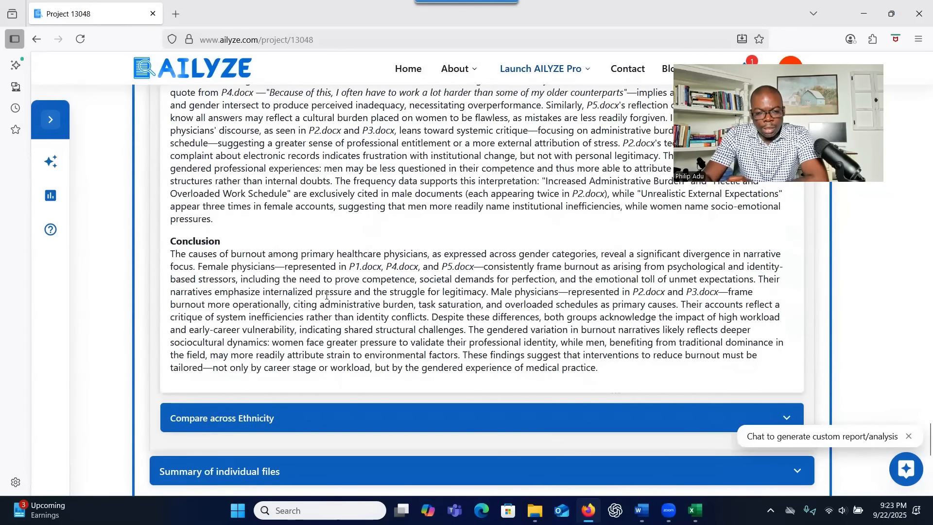
{"action": "scroll", "coordinate": [326, 294], "scroll_direction": "down", "scroll_amount": 1}
{"action": "scroll", "coordinate": [325, 294], "scroll_direction": "down", "scroll_amount": 2}
{"action": "left_click_drag", "start_coordinate": [601, 240], "coordinate": [174, 112]}
{"action": "scroll", "coordinate": [258, 153], "scroll_direction": "up", "scroll_amount": 3}
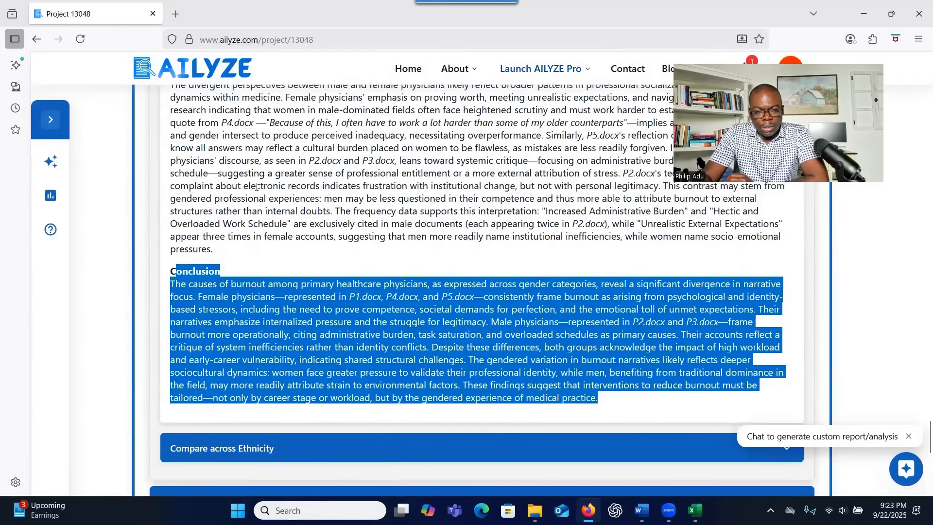
Revisit the gender comparison's earlier sections, highlight the Male Primary Healthcare Physicians heading, and review the contrast in unrealistic expectations
{"action": "scroll", "coordinate": [257, 186], "scroll_direction": "up", "scroll_amount": 1}
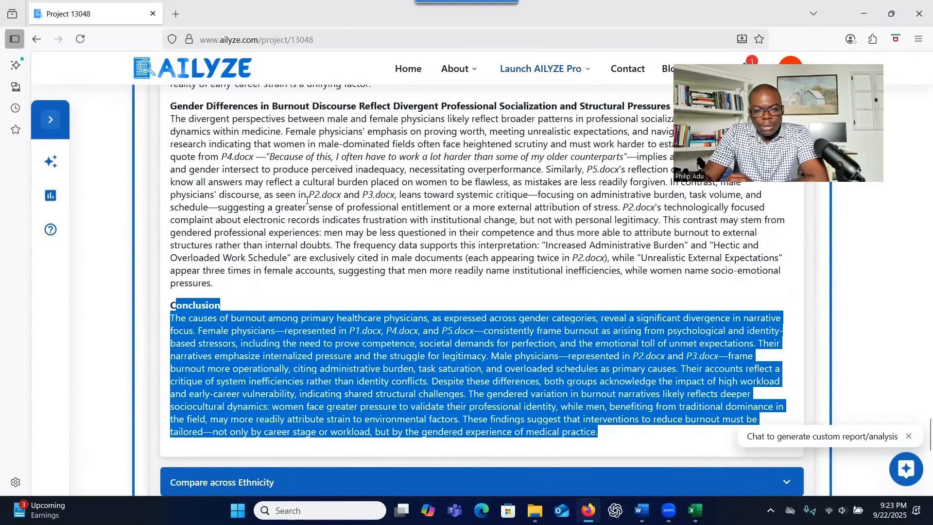
{"action": "scroll", "coordinate": [306, 200], "scroll_direction": "up", "scroll_amount": 4}
{"action": "scroll", "coordinate": [297, 253], "scroll_direction": "up", "scroll_amount": 2}
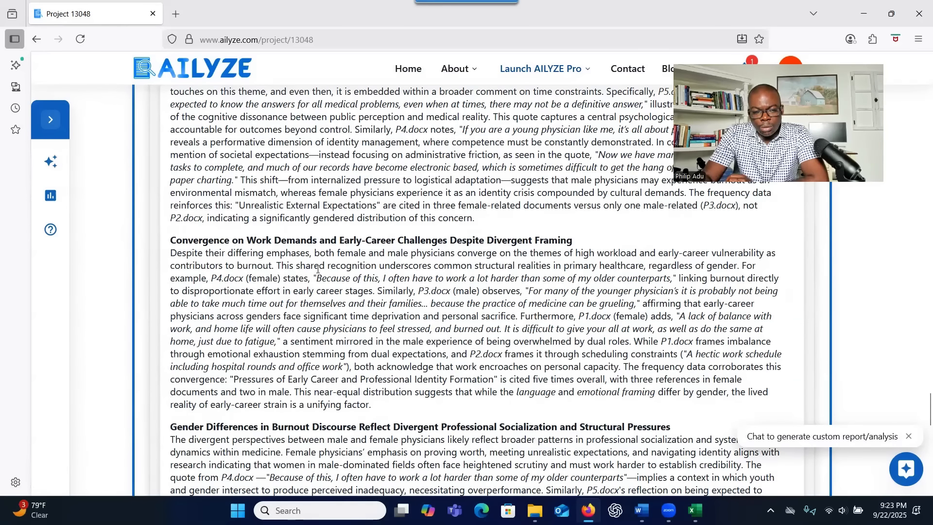
{"action": "scroll", "coordinate": [318, 270], "scroll_direction": "up", "scroll_amount": 1}
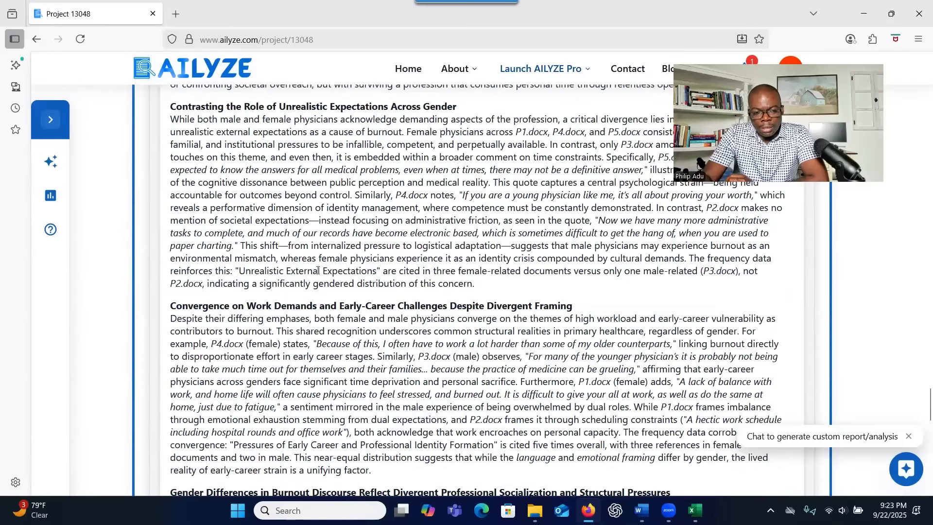
{"action": "scroll", "coordinate": [316, 267], "scroll_direction": "up", "scroll_amount": 4}
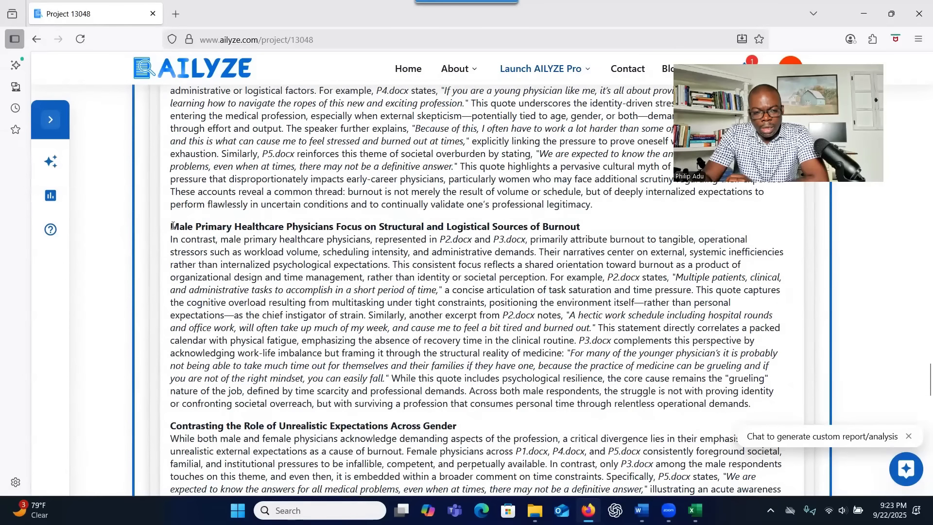
{"action": "scroll", "coordinate": [333, 250], "scroll_direction": "down", "scroll_amount": 3}
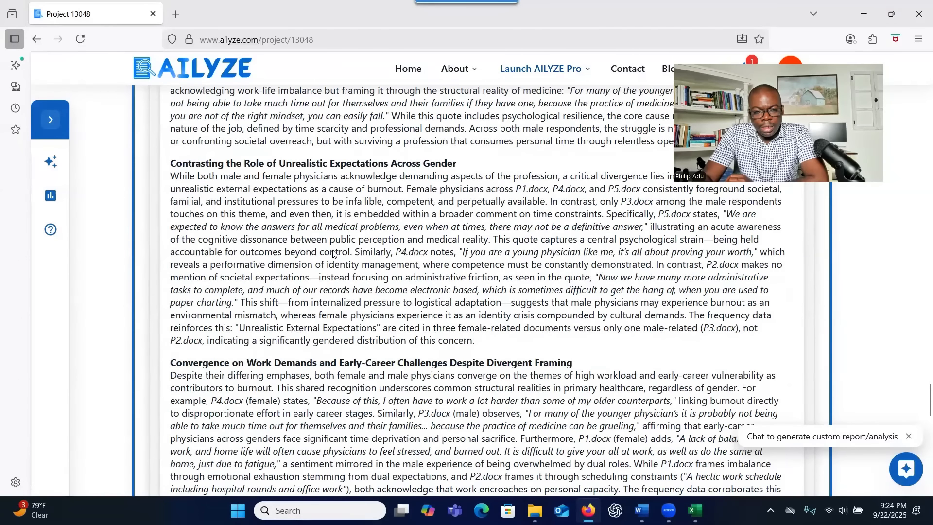
Examine the quotes under the Hectic And Overloaded Work Schedule and Work-Life Imbalance And Personal Time Deprivation codes
{"action": "scroll", "coordinate": [333, 244], "scroll_direction": "up", "scroll_amount": 18}
{"action": "left_click", "coordinate": [252, 291]}
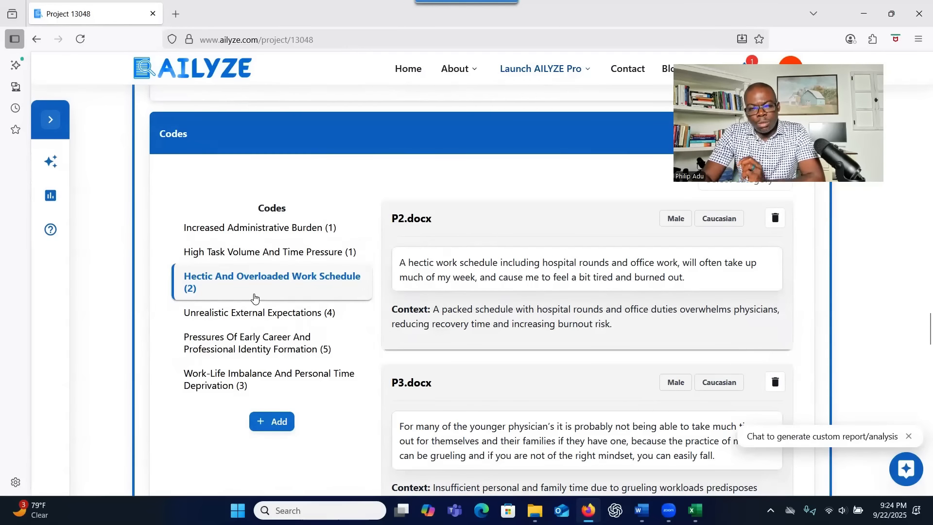
{"action": "scroll", "coordinate": [262, 243], "scroll_direction": "down", "scroll_amount": 3}
{"action": "left_click", "coordinate": [264, 240]}
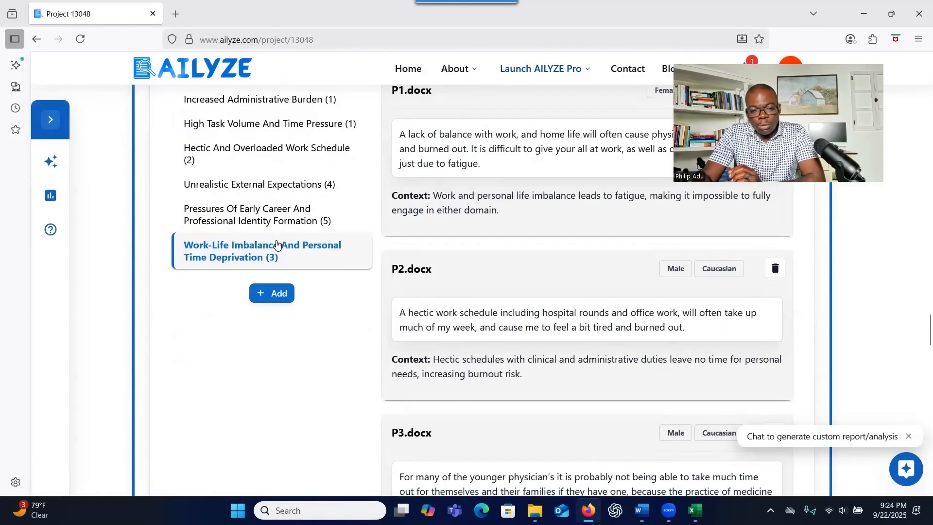
{"action": "scroll", "coordinate": [316, 257], "scroll_direction": "down", "scroll_amount": 2}
Review the Compare across Gender text against those coded quotes, from the female physicians section through the Conclusion
{"action": "scroll", "coordinate": [316, 257], "scroll_direction": "down", "scroll_amount": 5}
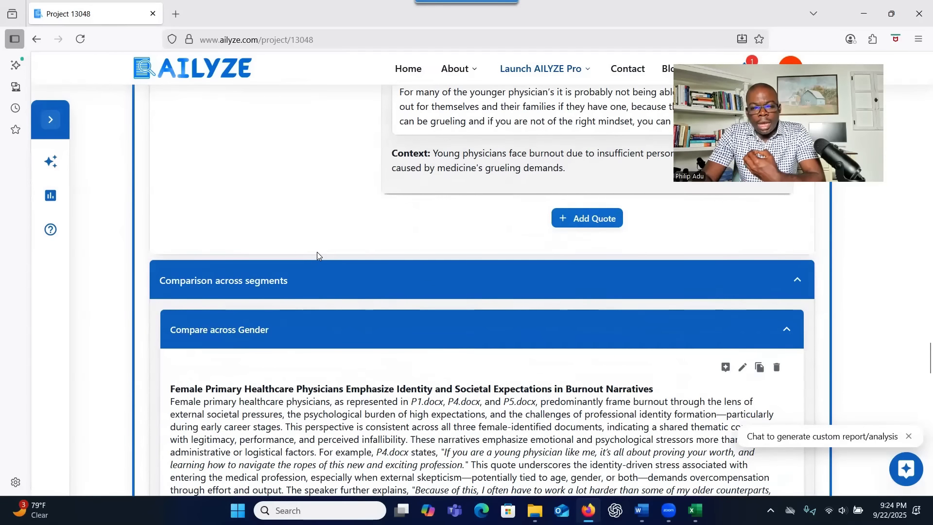
{"action": "scroll", "coordinate": [317, 252], "scroll_direction": "down", "scroll_amount": 2}
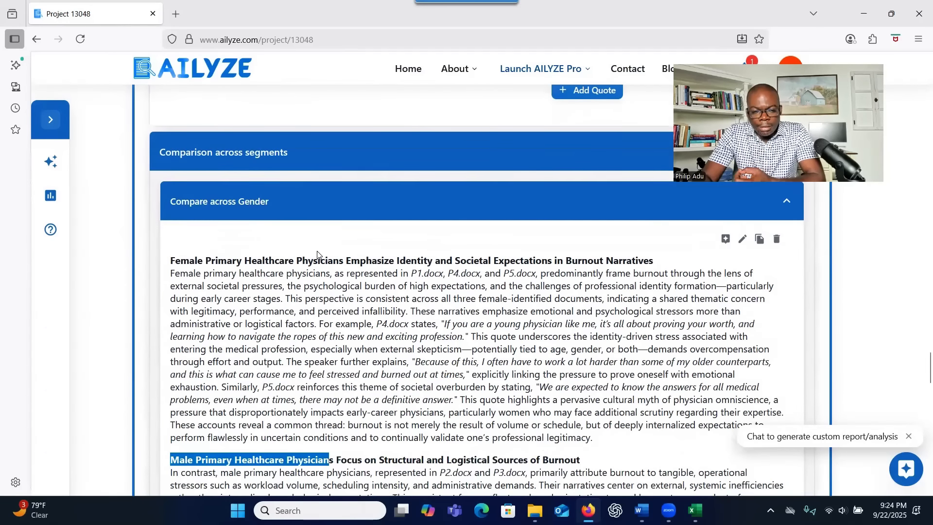
{"action": "scroll", "coordinate": [317, 252], "scroll_direction": "down", "scroll_amount": 1}
{"action": "scroll", "coordinate": [317, 252], "scroll_direction": "down", "scroll_amount": 3}
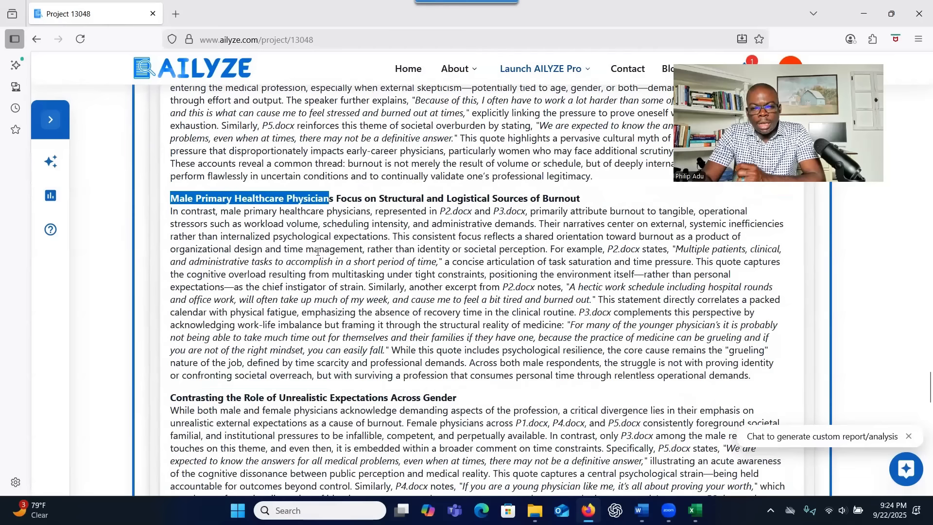
{"action": "scroll", "coordinate": [318, 251], "scroll_direction": "down", "scroll_amount": 4}
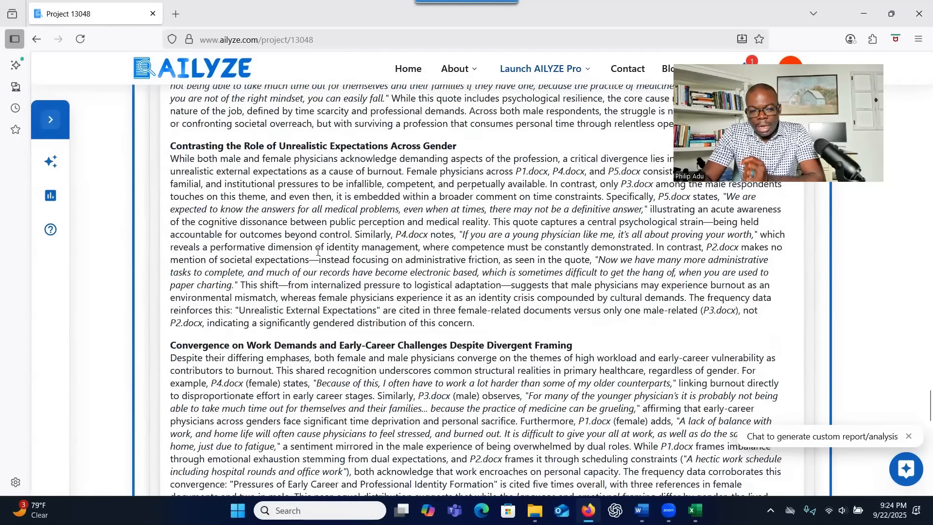
{"action": "scroll", "coordinate": [318, 252], "scroll_direction": "down", "scroll_amount": 2}
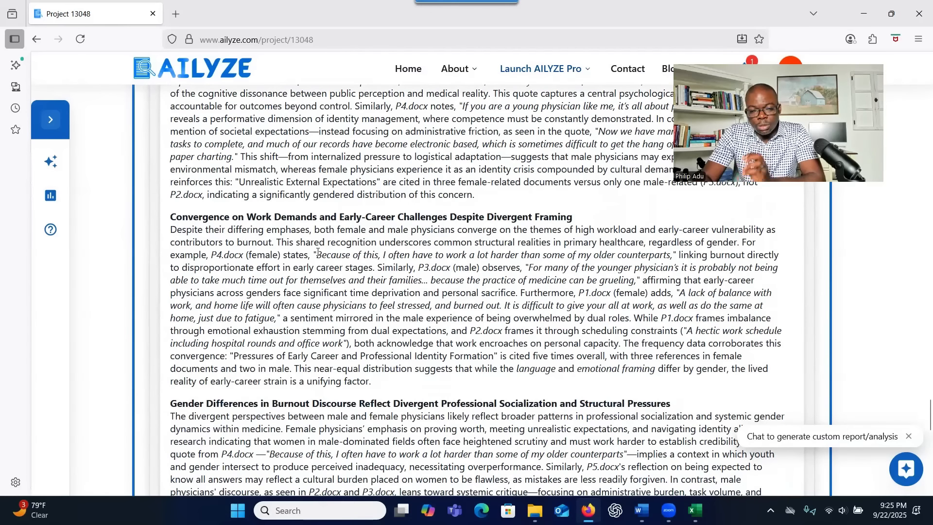
{"action": "scroll", "coordinate": [317, 252], "scroll_direction": "down", "scroll_amount": 2}
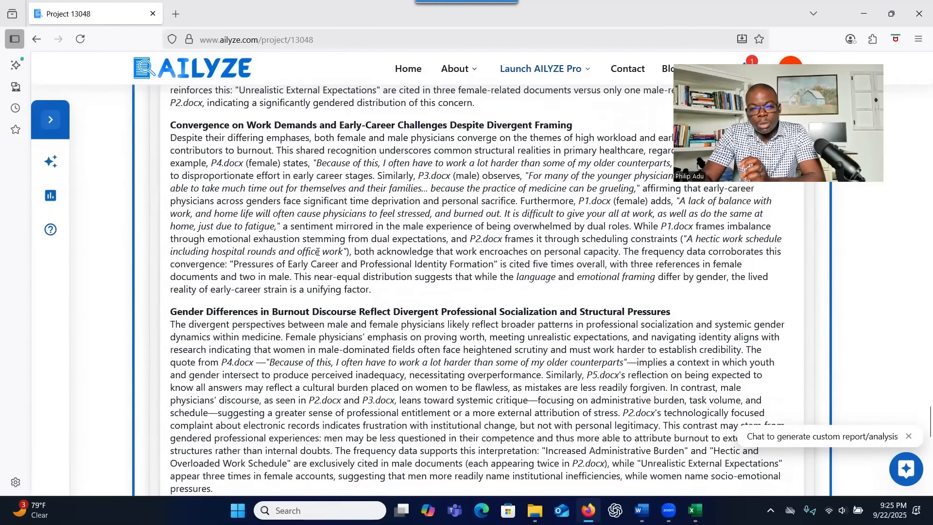
{"action": "scroll", "coordinate": [318, 252], "scroll_direction": "down", "scroll_amount": 7}
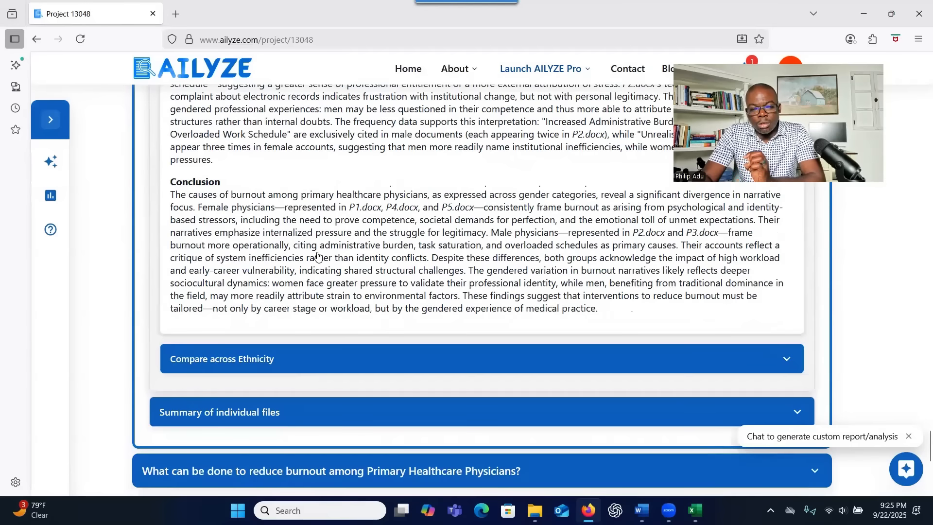
{"action": "scroll", "coordinate": [318, 255], "scroll_direction": "down", "scroll_amount": 2}
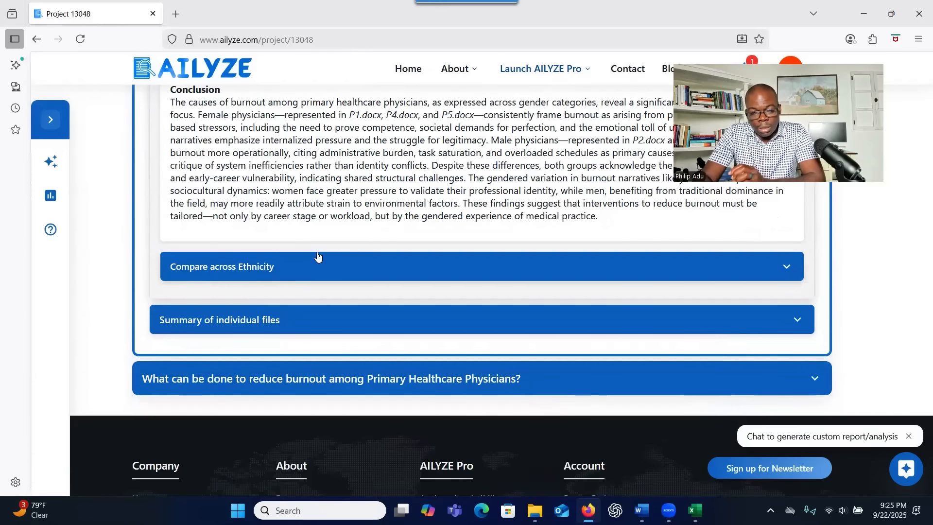
Expand Compare across Ethnicity and read how burnout causes differ between African American, Caucasian and Asian American physicians
{"action": "left_click", "coordinate": [311, 271]}
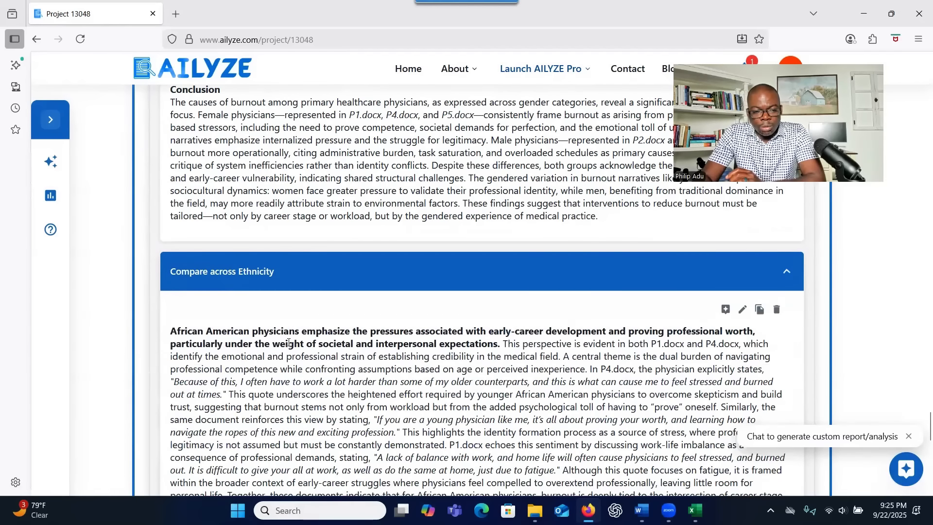
{"action": "scroll", "coordinate": [284, 335], "scroll_direction": "down", "scroll_amount": 2}
{"action": "scroll", "coordinate": [282, 333], "scroll_direction": "down", "scroll_amount": 5}
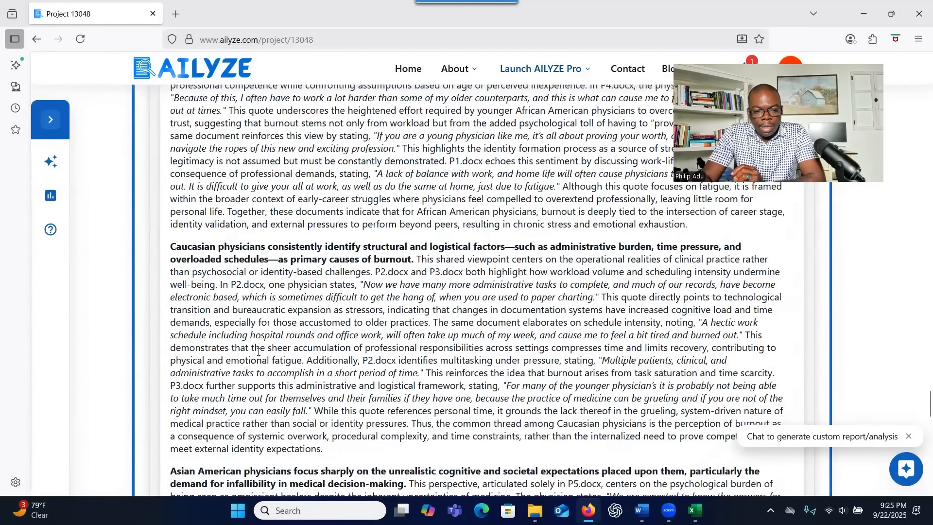
{"action": "scroll", "coordinate": [262, 343], "scroll_direction": "down", "scroll_amount": 10}
Review the individual file summaries of burnout causes for P4.docx, P2.docx, P1.docx and P3.docx
{"action": "left_click", "coordinate": [246, 326]}
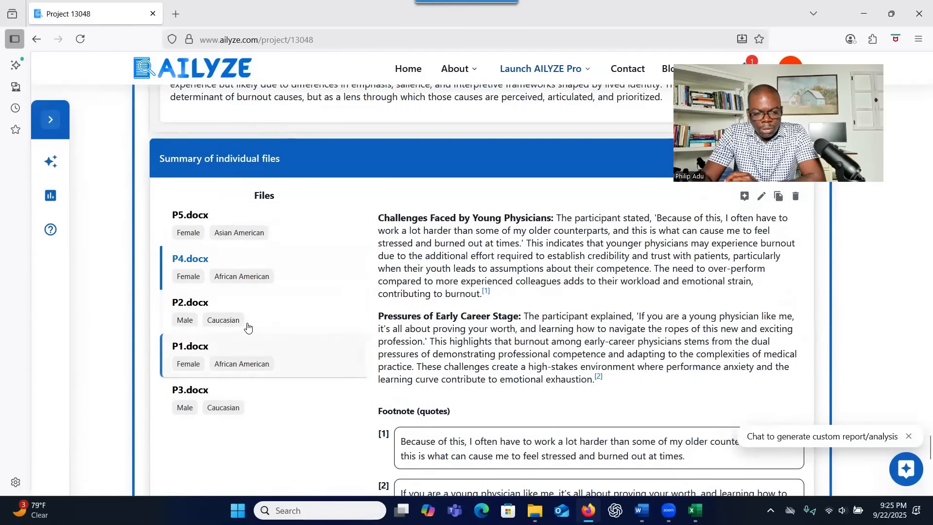
{"action": "scroll", "coordinate": [247, 291], "scroll_direction": "down", "scroll_amount": 4}
{"action": "left_click", "coordinate": [239, 173]}
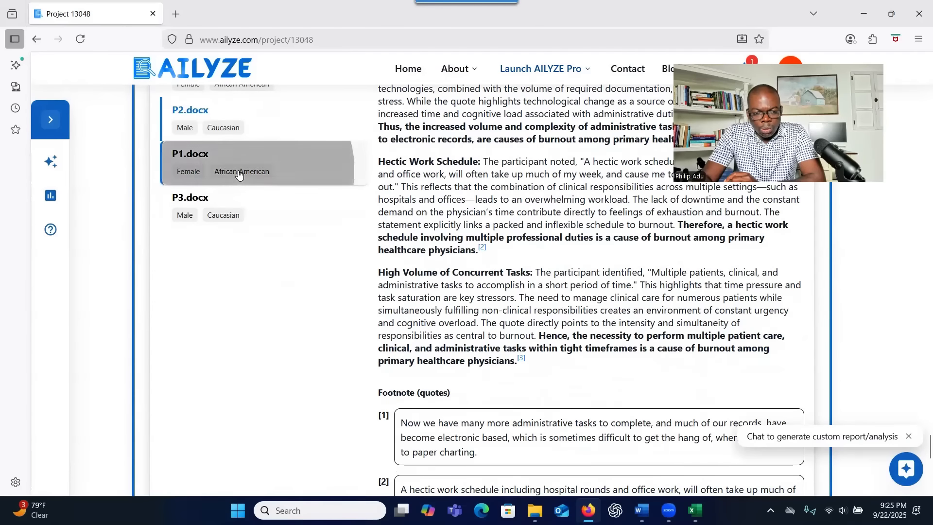
{"action": "left_click", "coordinate": [245, 219]}
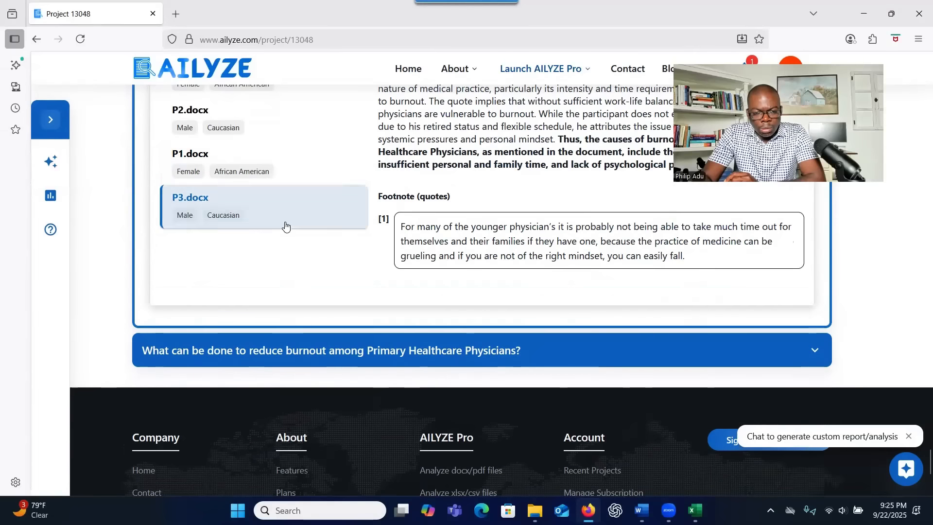
Open the question on what can be done to reduce burnout and examine its frequency chart segmented by Ethnicity
{"action": "scroll", "coordinate": [368, 224], "scroll_direction": "down", "scroll_amount": 3}
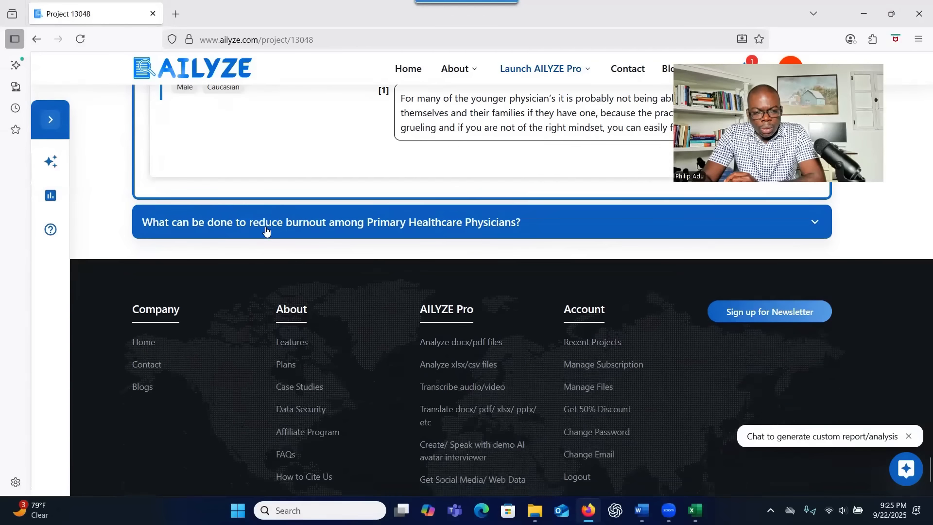
{"action": "scroll", "coordinate": [267, 232], "scroll_direction": "down", "scroll_amount": 3}
{"action": "scroll", "coordinate": [264, 229], "scroll_direction": "up", "scroll_amount": 7}
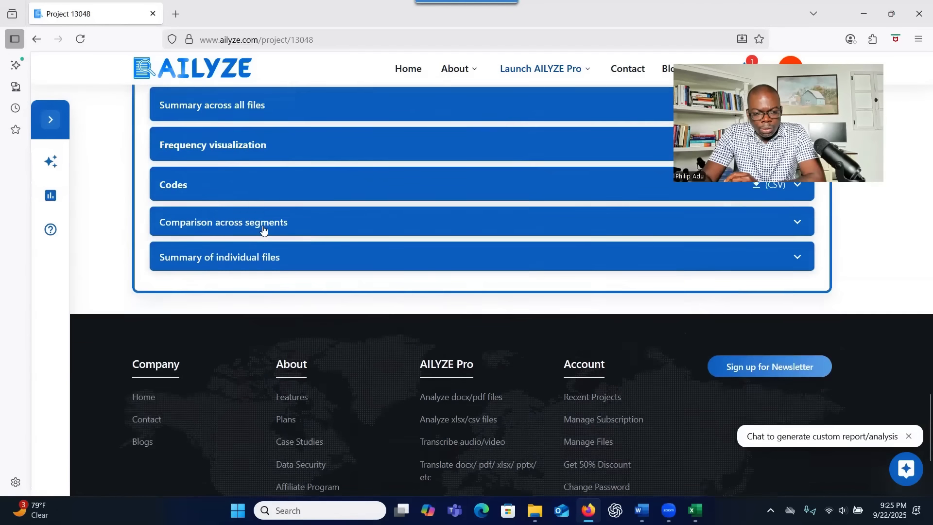
{"action": "left_click", "coordinate": [213, 337]}
{"action": "scroll", "coordinate": [260, 273], "scroll_direction": "down", "scroll_amount": 5}
{"action": "mouse_move", "coordinate": [264, 276]}
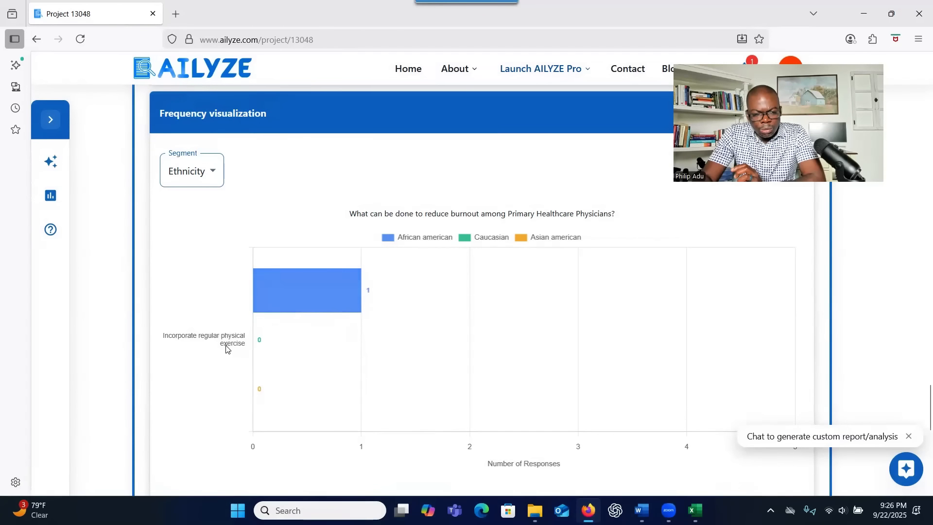
{"action": "scroll", "coordinate": [254, 355], "scroll_direction": "down", "scroll_amount": 1}
{"action": "scroll", "coordinate": [254, 356], "scroll_direction": "down", "scroll_amount": 5}
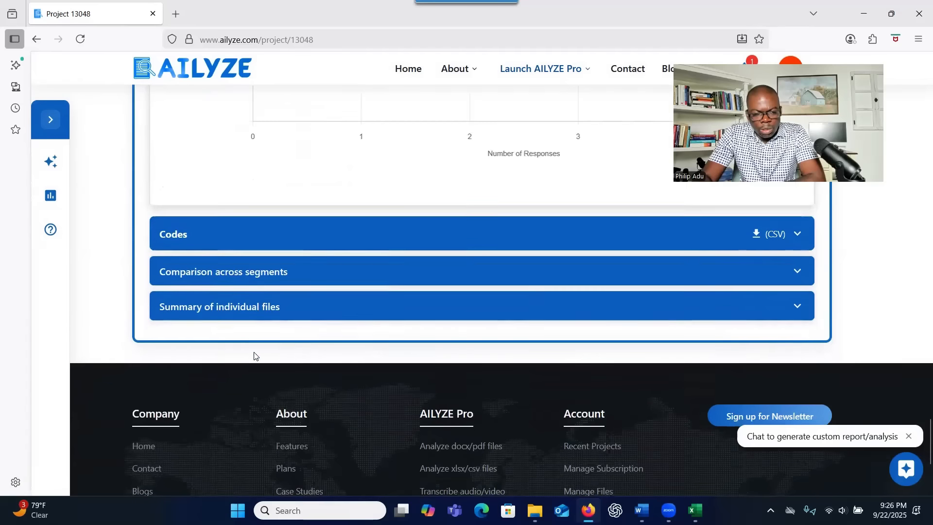
Expand the burnout reduction question's Codes section, then view the dialog for adding a code and cancel it
{"action": "left_click", "coordinate": [209, 233]}
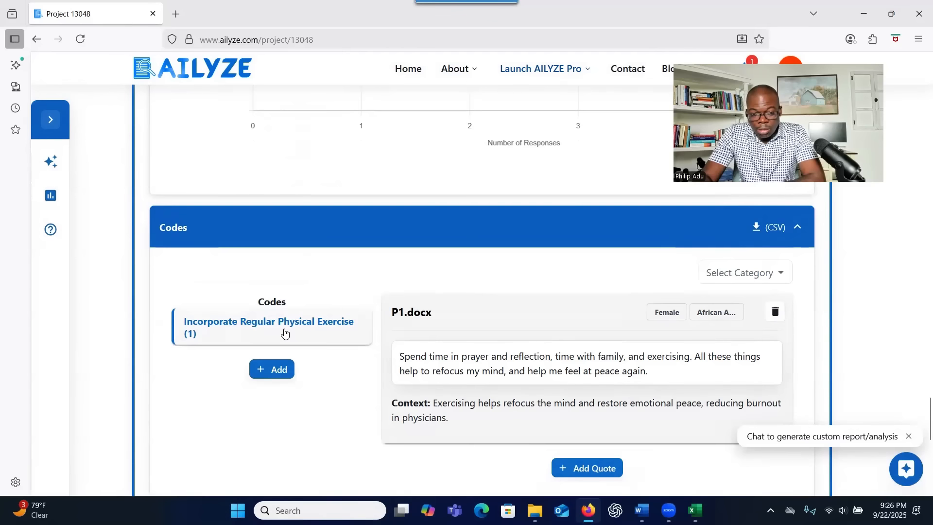
{"action": "left_click", "coordinate": [279, 372]}
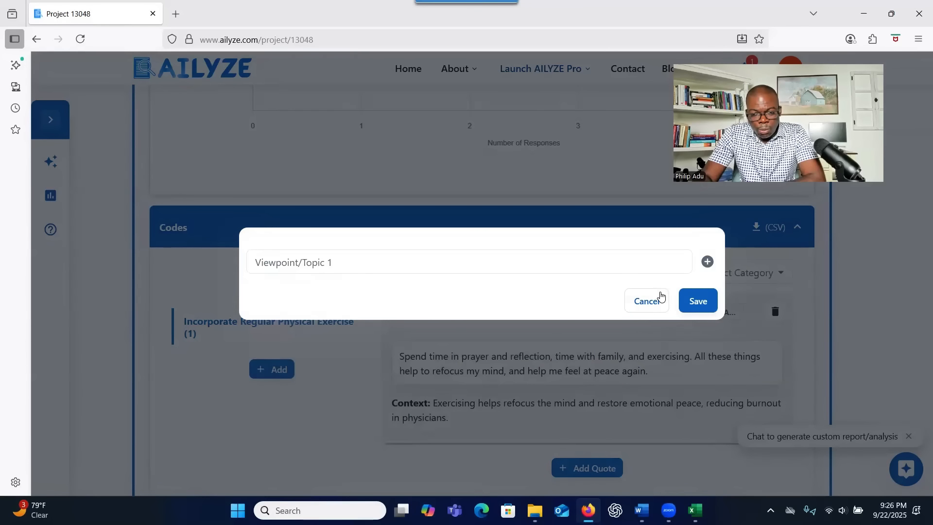
{"action": "left_click", "coordinate": [648, 302]}
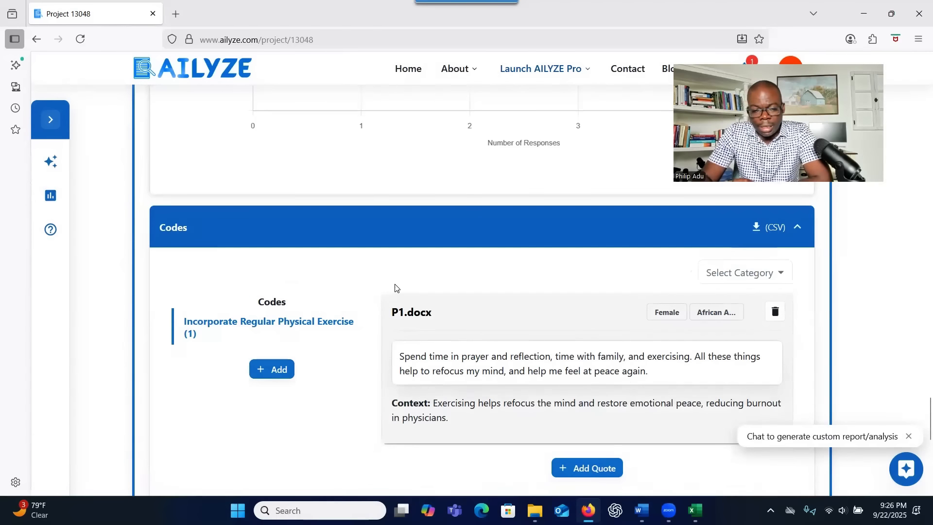
Expand Comparison across segments for the burnout reduction question to reach its gender and ethnicity comparisons
{"action": "scroll", "coordinate": [395, 288], "scroll_direction": "down", "scroll_amount": 4}
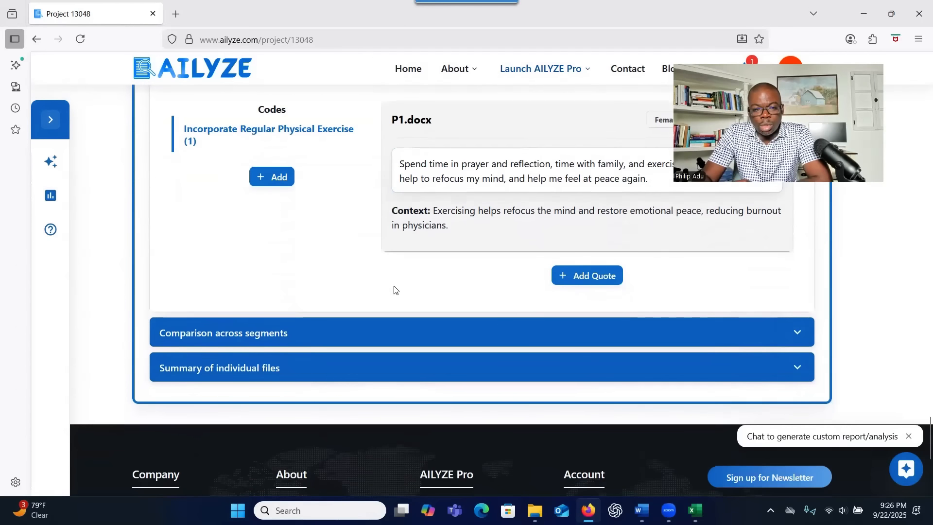
{"action": "left_click", "coordinate": [329, 341]}
{"action": "scroll", "coordinate": [325, 337], "scroll_direction": "down", "scroll_amount": 3}
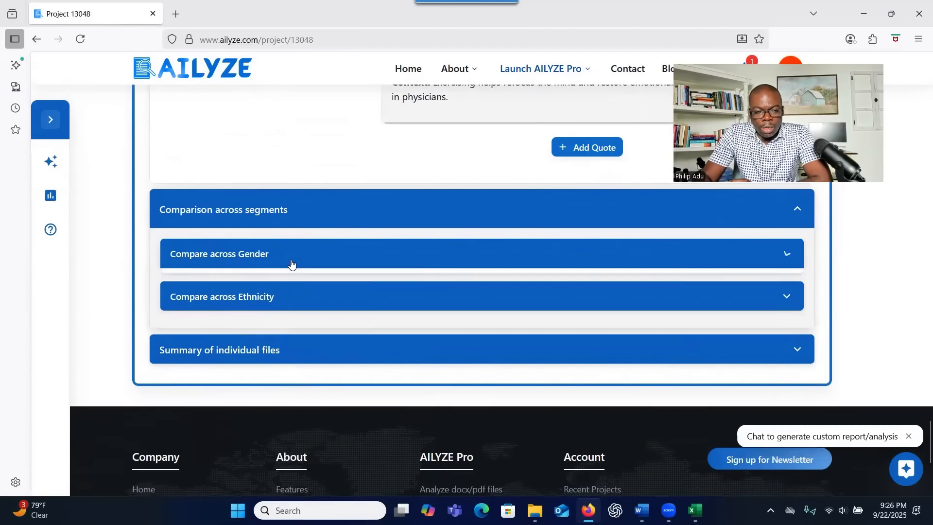
Review the gender and ethnicity comparisons for the burnout reduction question
{"action": "left_click", "coordinate": [292, 263]}
{"action": "scroll", "coordinate": [293, 277], "scroll_direction": "down", "scroll_amount": 8}
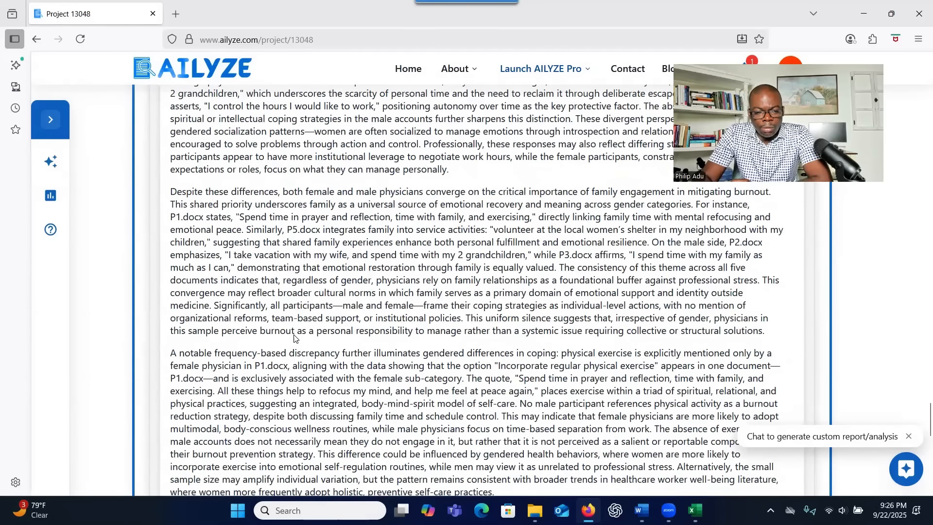
{"action": "scroll", "coordinate": [275, 266], "scroll_direction": "down", "scroll_amount": 5}
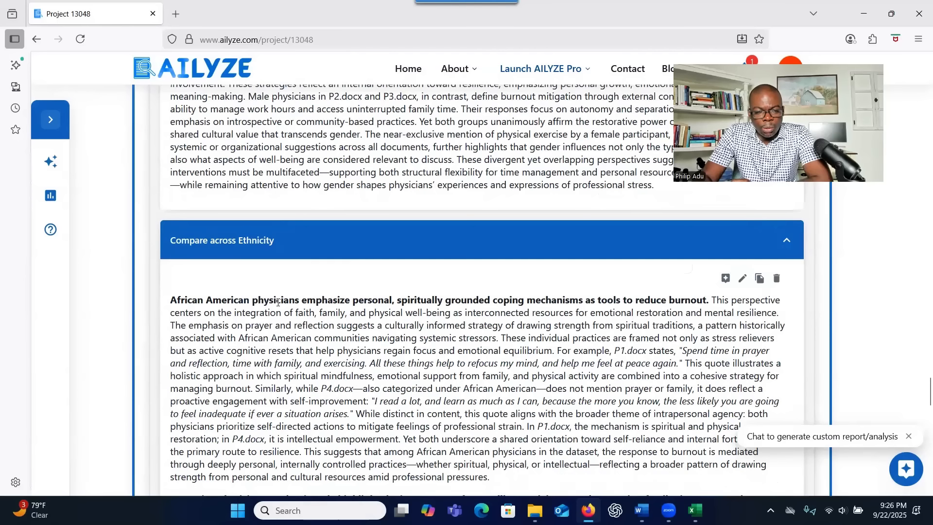
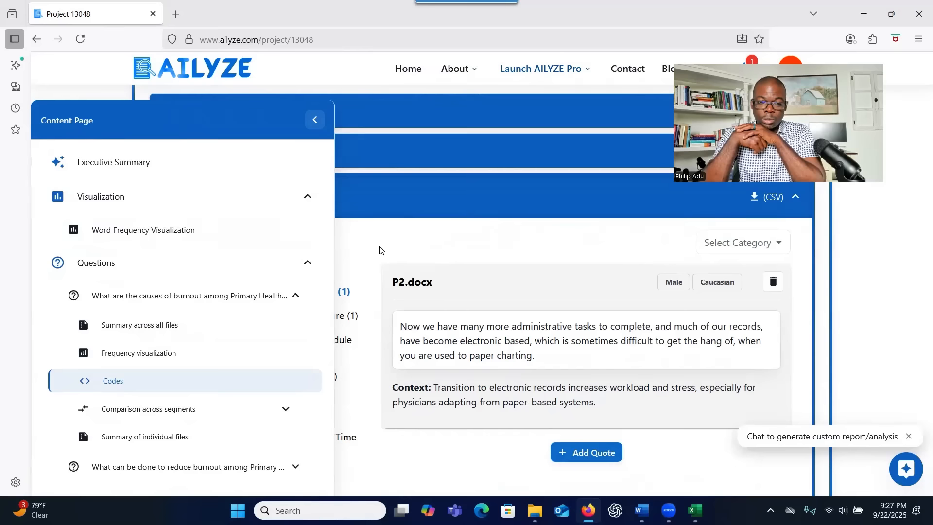
Collapse the burnout causes question's Codes section and the content page sidebar, and expand the question on reducing burnout
{"action": "left_click", "coordinate": [405, 210]}
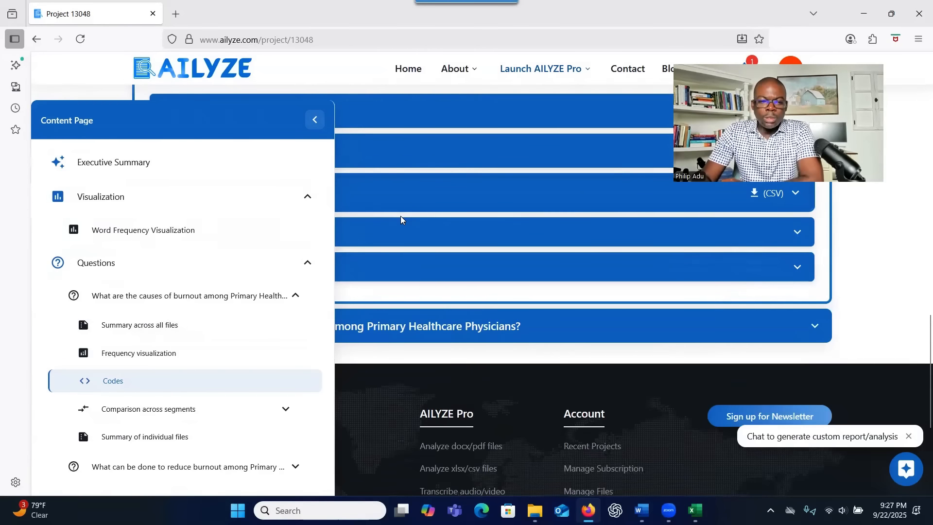
{"action": "left_click", "coordinate": [315, 120]}
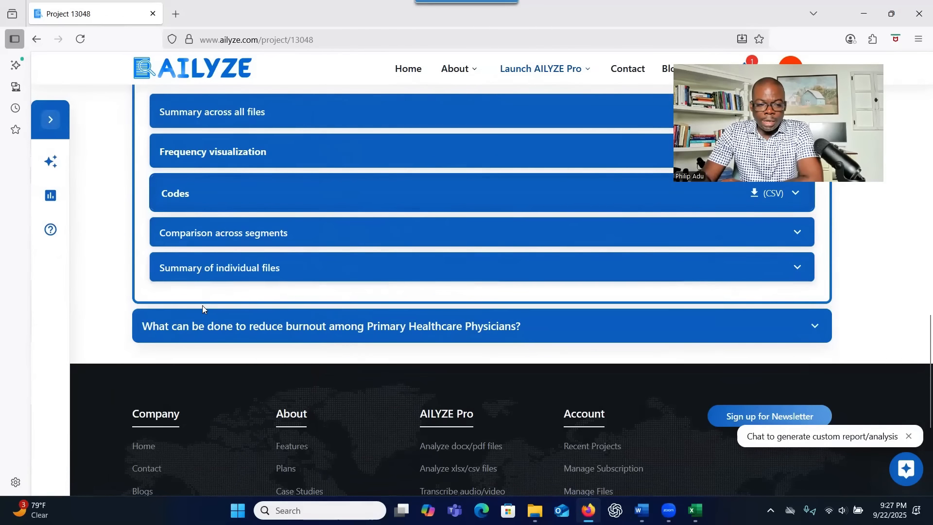
{"action": "left_click", "coordinate": [313, 325]}
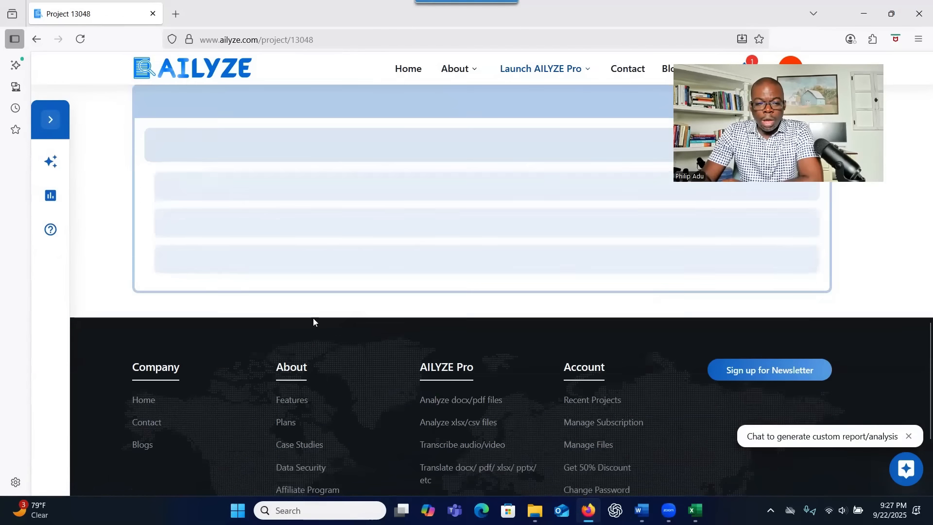
Ask the project chat to generate themes addressing the research question "2. What can be done to reduce burnout among Primary Healthcare Physicians?"
{"action": "scroll", "coordinate": [297, 199], "scroll_direction": "up", "scroll_amount": 10}
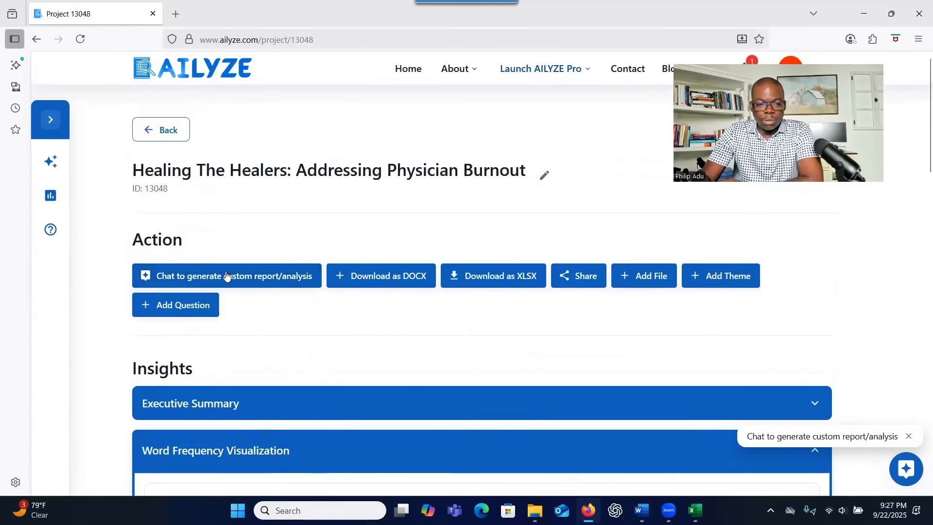
{"action": "left_click", "coordinate": [226, 276]}
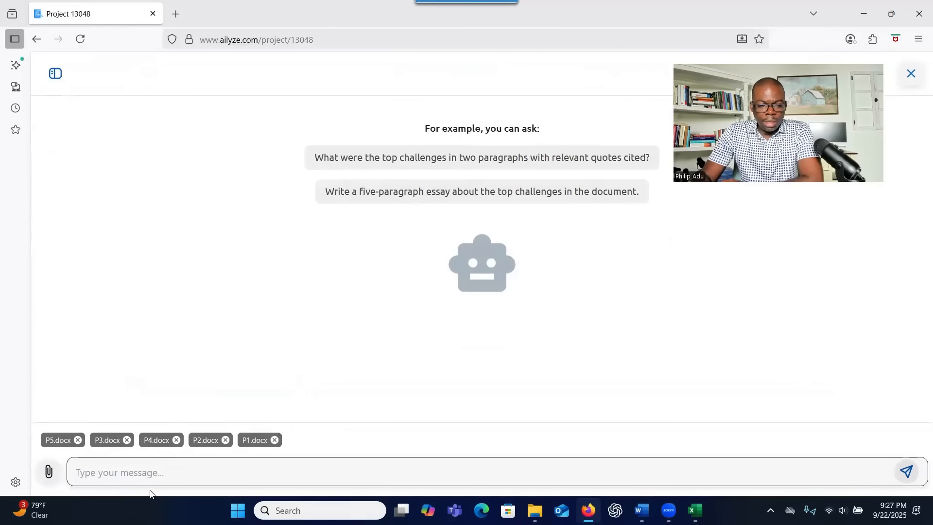
{"action": "left_click", "coordinate": [153, 467]}
{"action": "type", "text": "Can you"}
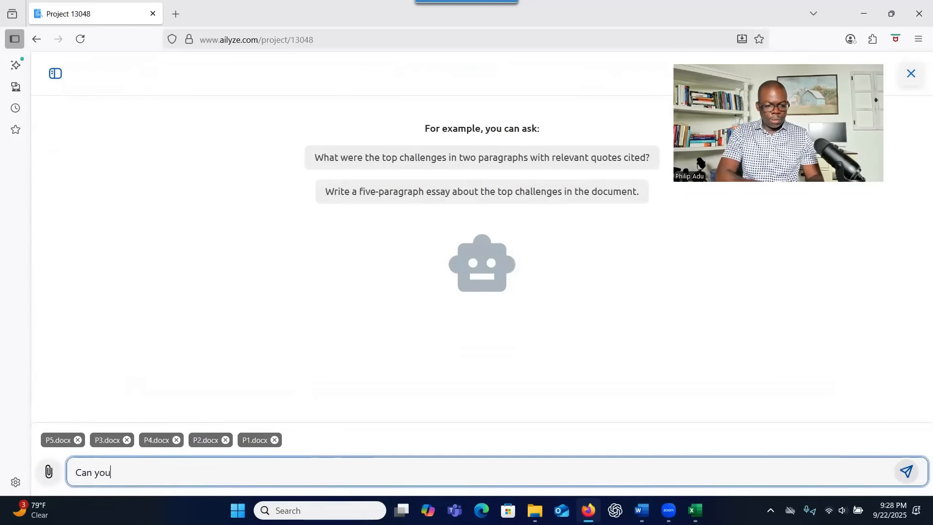
{"action": "type", "text": " geen"}
{"action": "key", "text": "BackSpace"}
{"action": "key", "text": "BackSpace"}
{"action": "type", "text": "nerate themes addressing this research question:"}
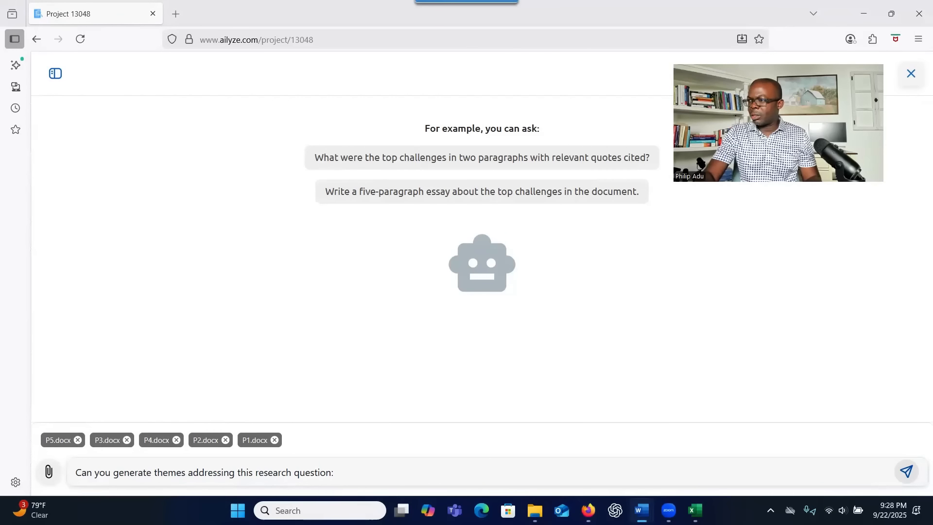
{"action": "left_click", "coordinate": [430, 469]}
{"action": "key", "text": "ctrl+v"}
{"action": "key", "text": "Return"}
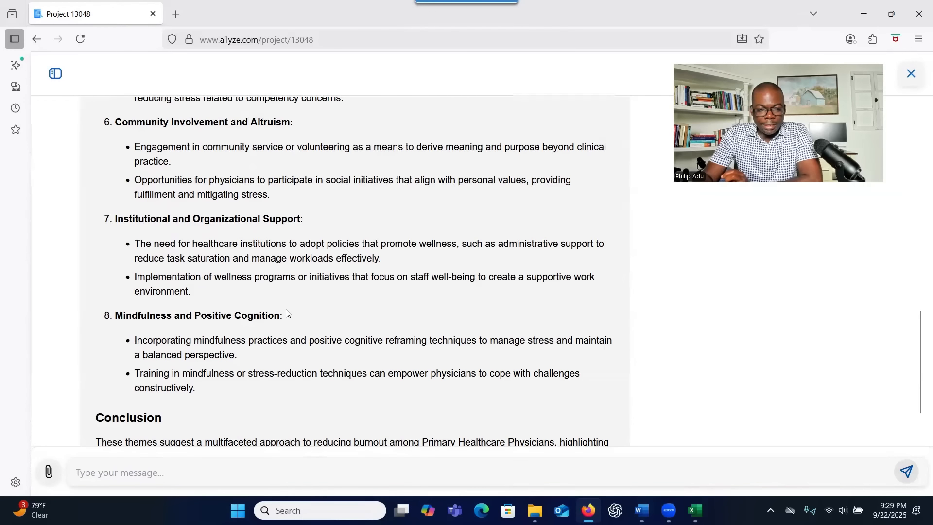
Review the generated themes and send the chat follow-up "Can you address quotes from the data to the themes you have generated?"
{"action": "scroll", "coordinate": [287, 313], "scroll_direction": "up", "scroll_amount": 3}
{"action": "scroll", "coordinate": [286, 309], "scroll_direction": "up", "scroll_amount": 15}
{"action": "left_click", "coordinate": [340, 472]}
{"action": "type", "text": "Can you address quotes from the data to the "}
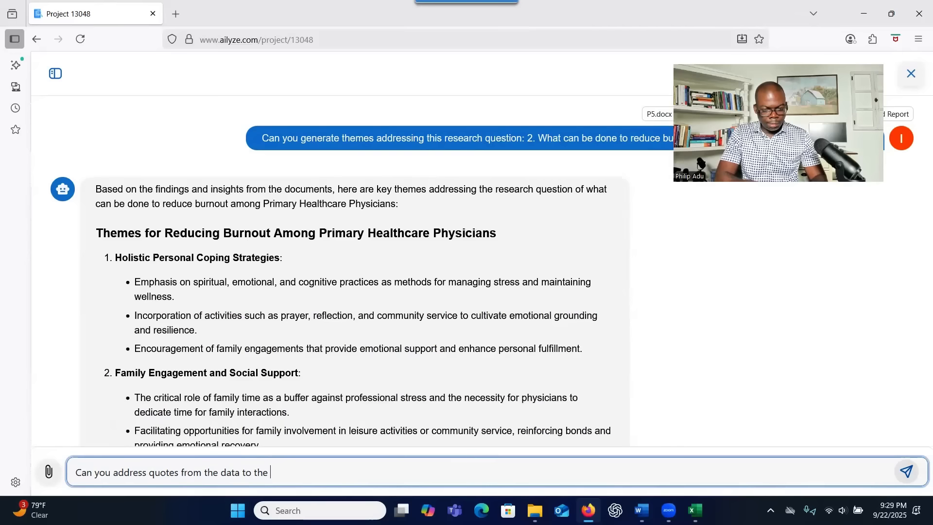
{"action": "type", "text": "themes "}
{"action": "type", "text": "you "}
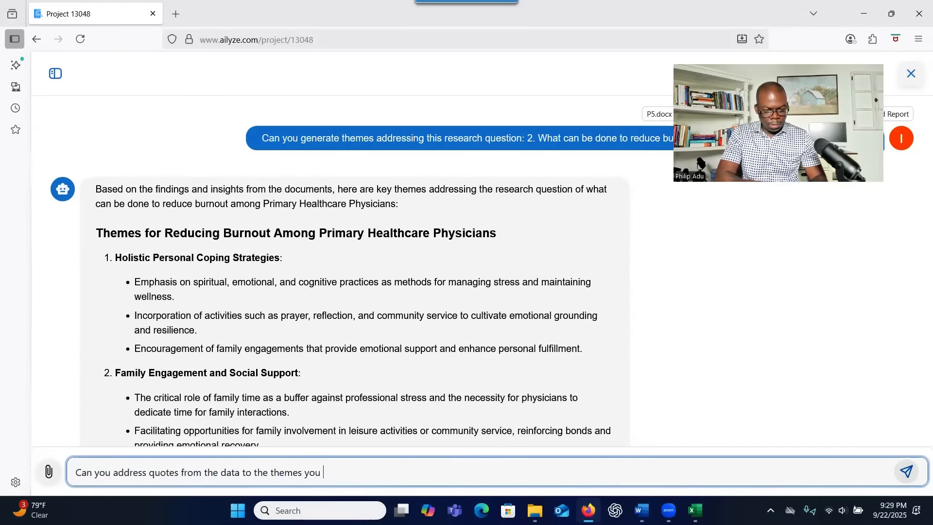
{"action": "type", "text": "have generated?"}
{"action": "key", "text": "Return"}
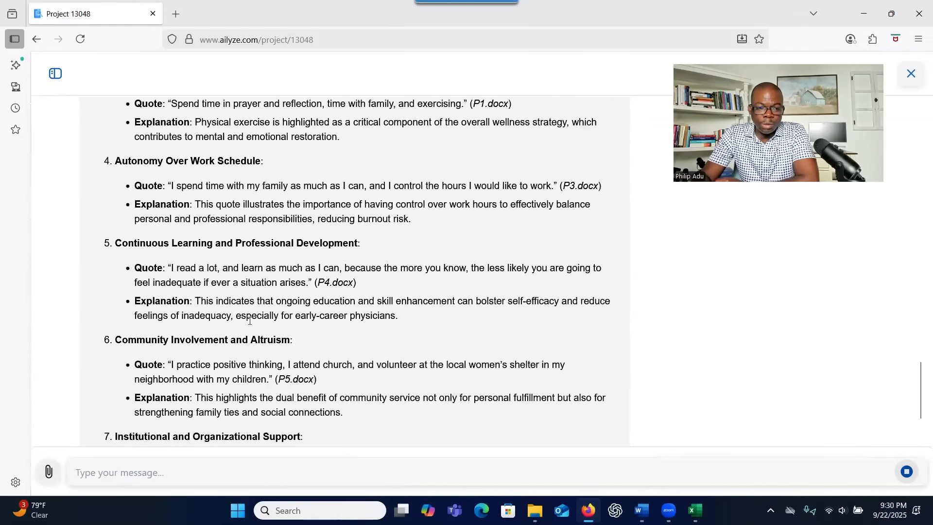
Review the quotes supporting each theme, highlight the Physical Well-Being and Exercise quote, and go back over the original theme list
{"action": "scroll", "coordinate": [249, 325], "scroll_direction": "up", "scroll_amount": 5}
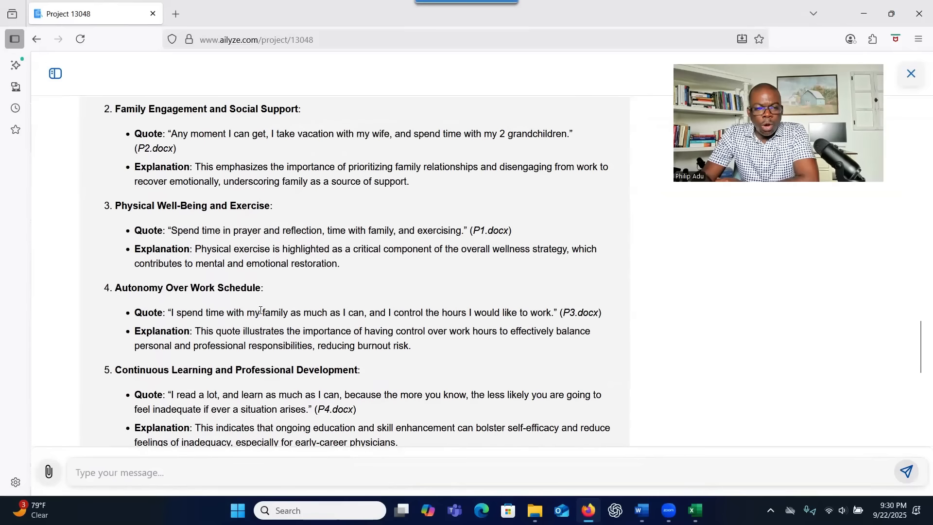
{"action": "left_click_drag", "start_coordinate": [248, 231], "coordinate": [448, 231]}
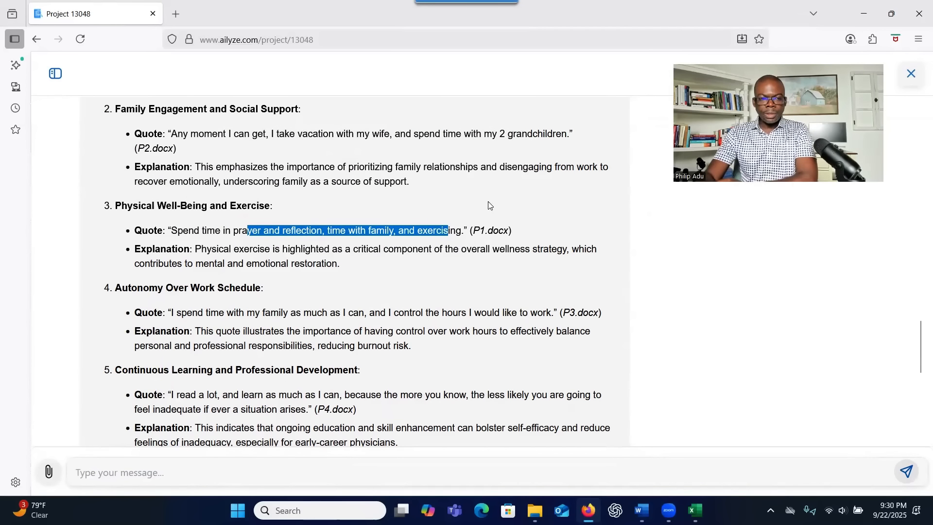
{"action": "scroll", "coordinate": [420, 381], "scroll_direction": "up", "scroll_amount": 5}
{"action": "scroll", "coordinate": [420, 381], "scroll_direction": "up", "scroll_amount": 12}
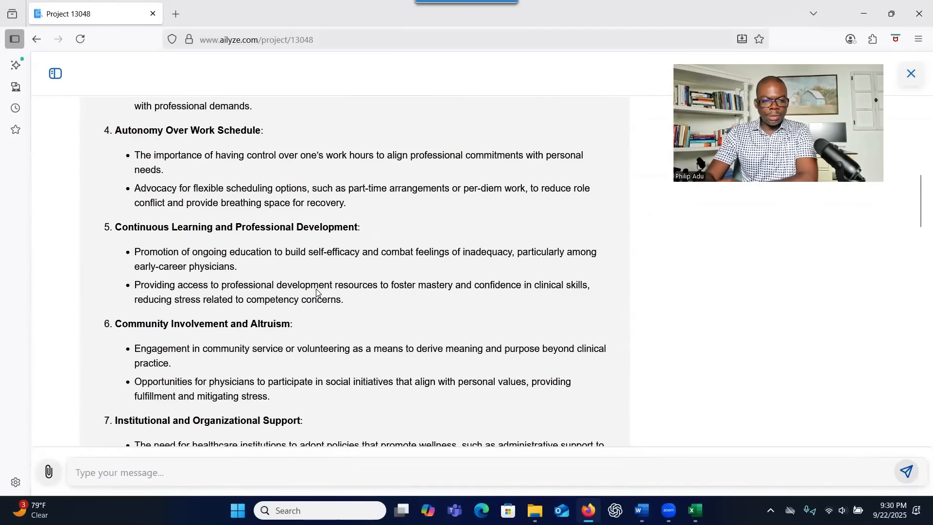
{"action": "scroll", "coordinate": [202, 199], "scroll_direction": "down", "scroll_amount": 4}
Ask the chat to generate a frequency table showing all the themes and their respective number of quotations and participants
{"action": "left_click", "coordinate": [243, 473]}
{"action": "type", "text": "Can you generate a"}
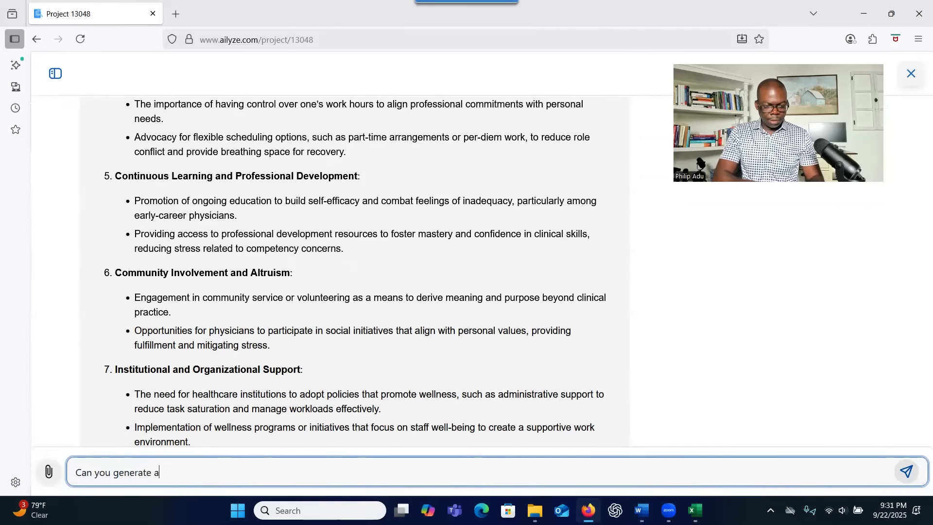
{"action": "type", "text": " frequency table shoing"}
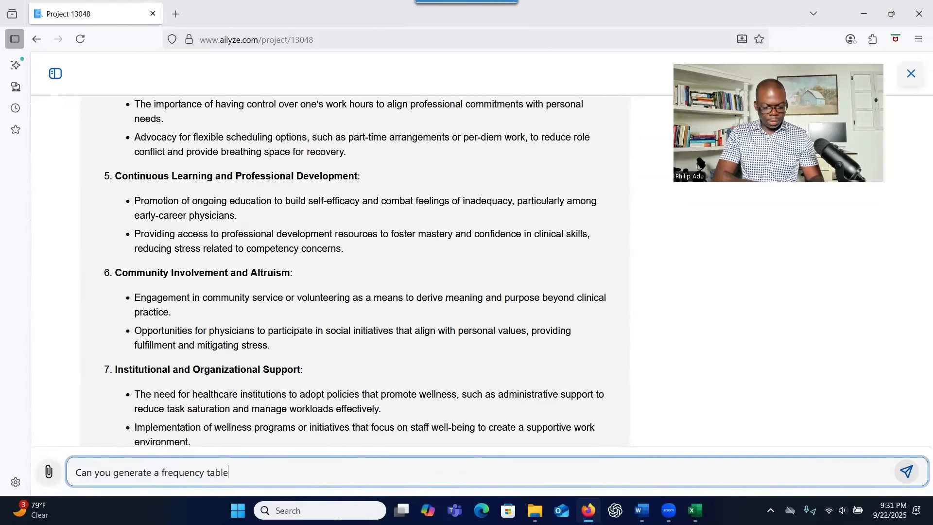
{"action": "key", "text": "BackSpace"}
{"action": "key", "text": "BackSpace"}
{"action": "key", "text": "BackSpace"}
{"action": "key", "text": "BackSpace"}
{"action": "type", "text": "wing"}
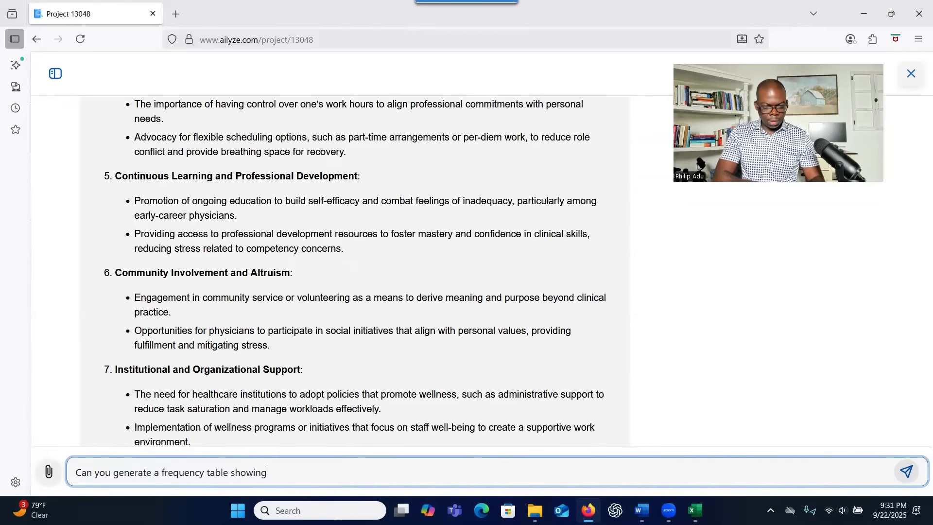
{"action": "type", "text": " all the the"}
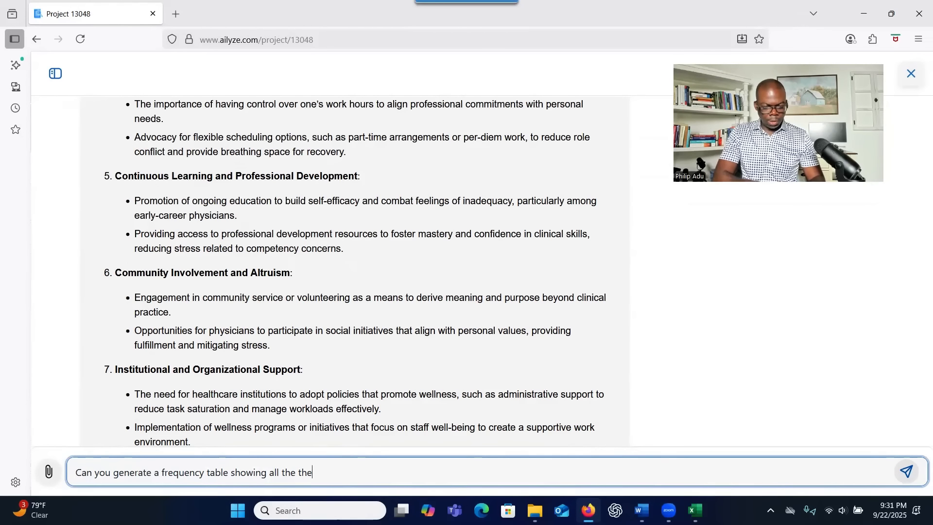
{"action": "type", "text": "mes and their "}
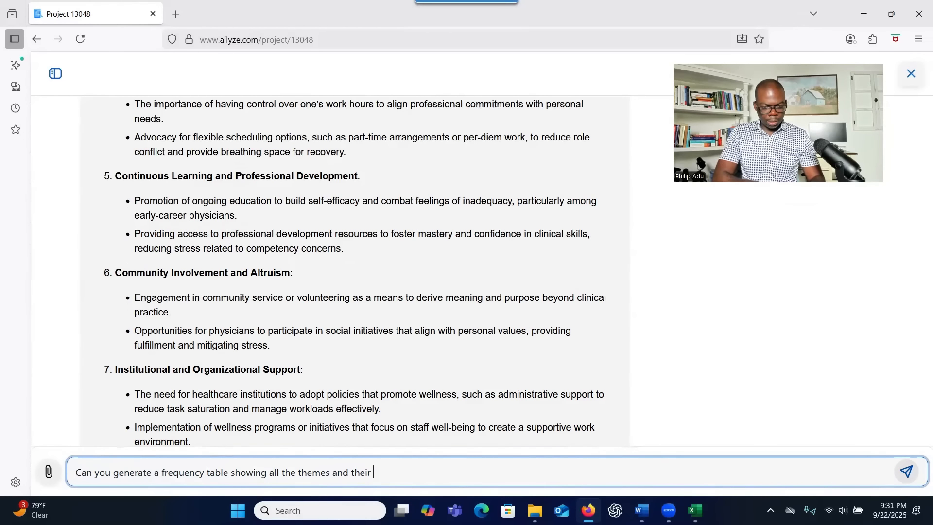
{"action": "type", "text": "respectiv"}
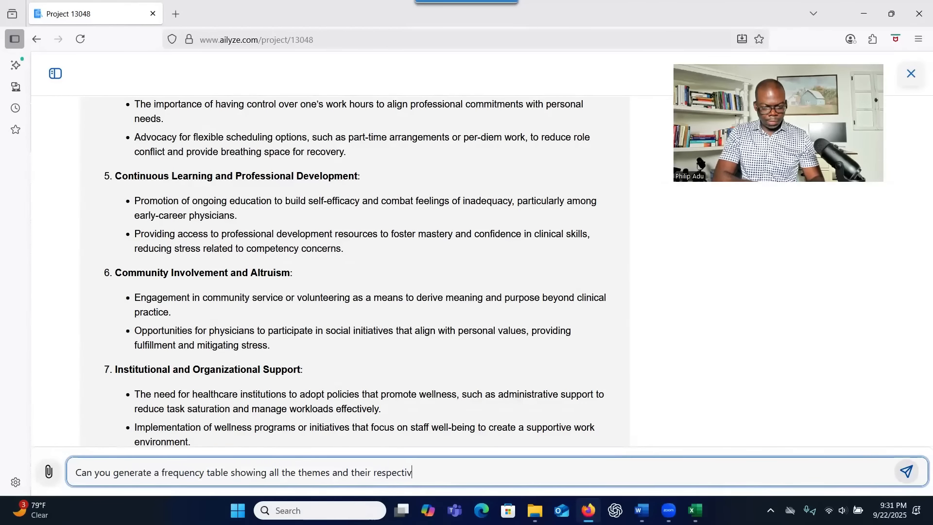
{"action": "type", "text": "e number of quotations and participants?"}
{"action": "key", "text": "Return"}
{"action": "type", "text": "e"}
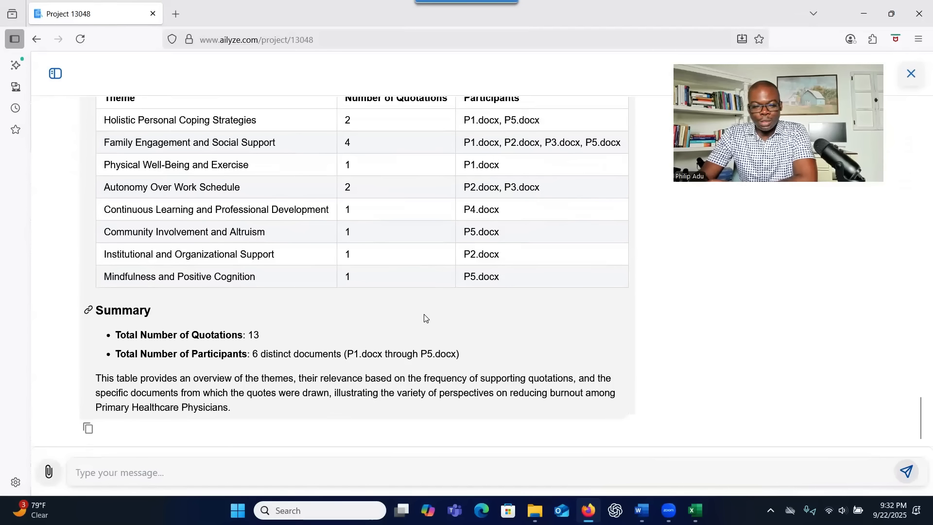
Switch to the Word document Document2 containing the discount offer and maximize its window
{"action": "mouse_move", "coordinate": [642, 510]}
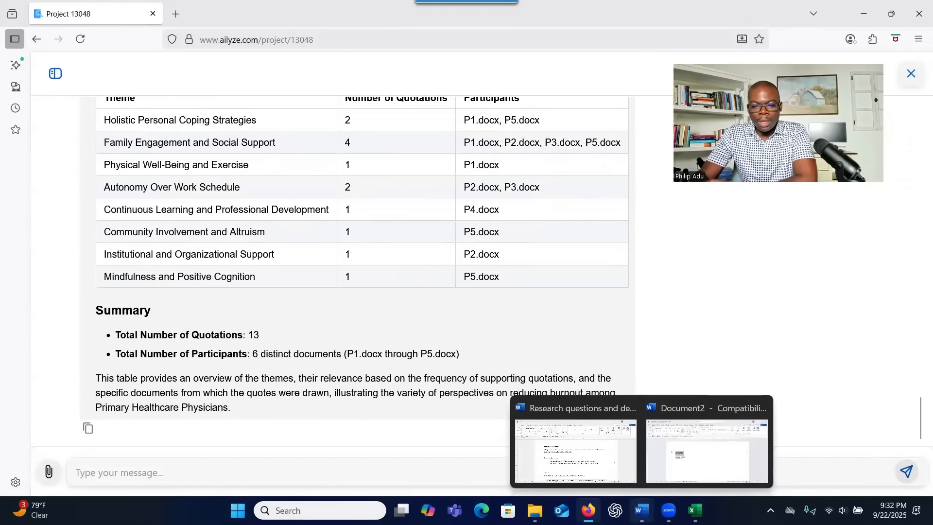
{"action": "left_click", "coordinate": [670, 476]}
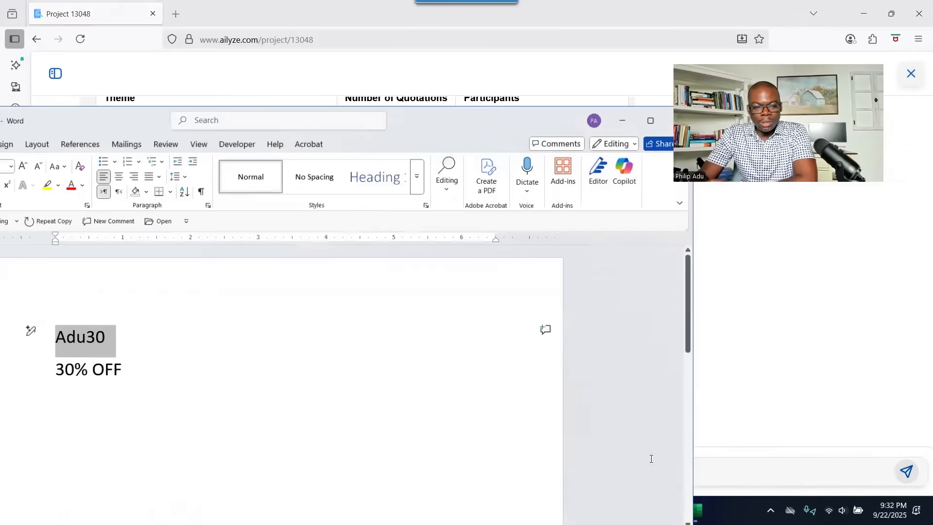
{"action": "left_click_drag", "start_coordinate": [410, 115], "coordinate": [362, 21]}
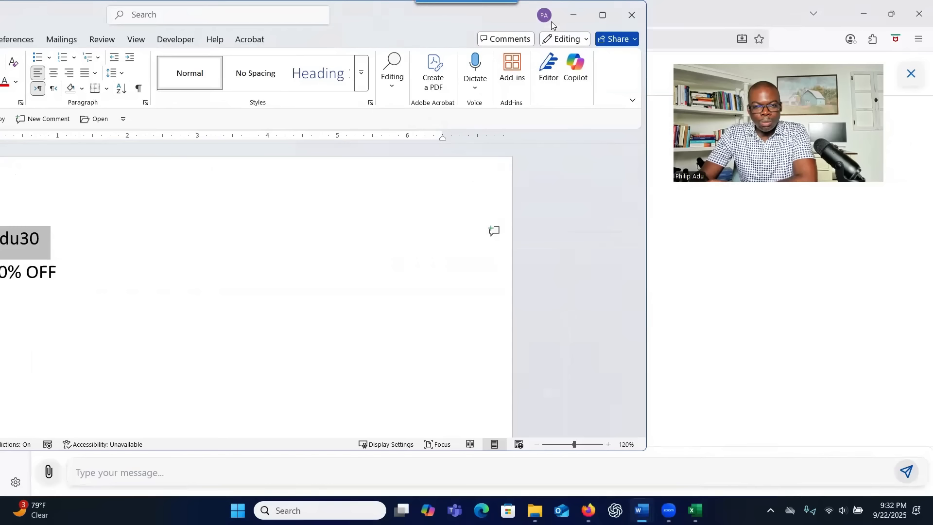
{"action": "left_click", "coordinate": [611, 20]}
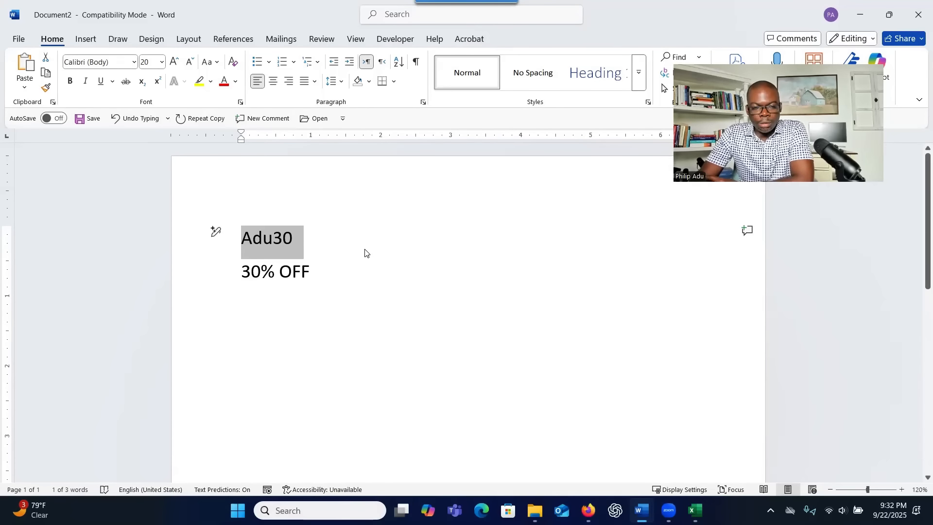
Highlight the discount code line in the document, followed by the "30% OFF" line
{"action": "left_click", "coordinate": [262, 239]}
{"action": "left_click_drag", "start_coordinate": [263, 239], "coordinate": [319, 239]}
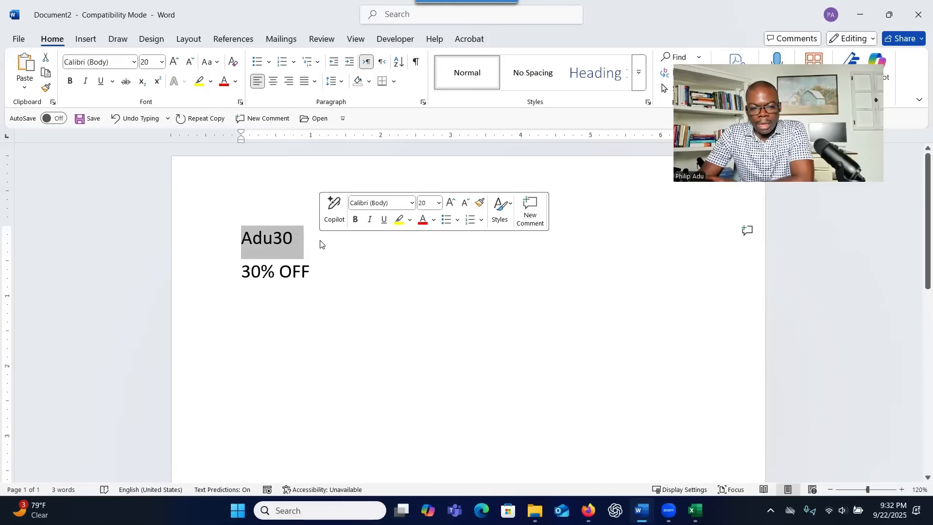
{"action": "left_click", "coordinate": [251, 243]}
{"action": "left_click_drag", "start_coordinate": [243, 272], "coordinate": [331, 271]}
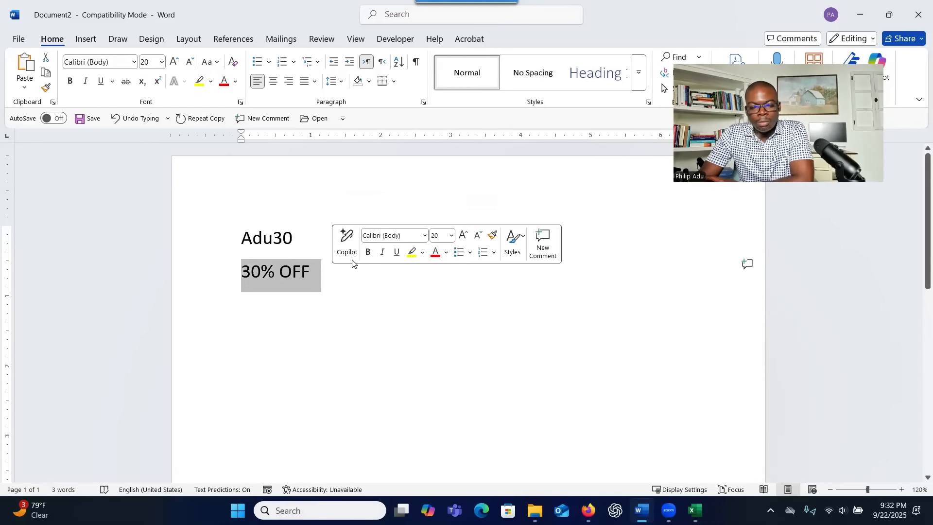